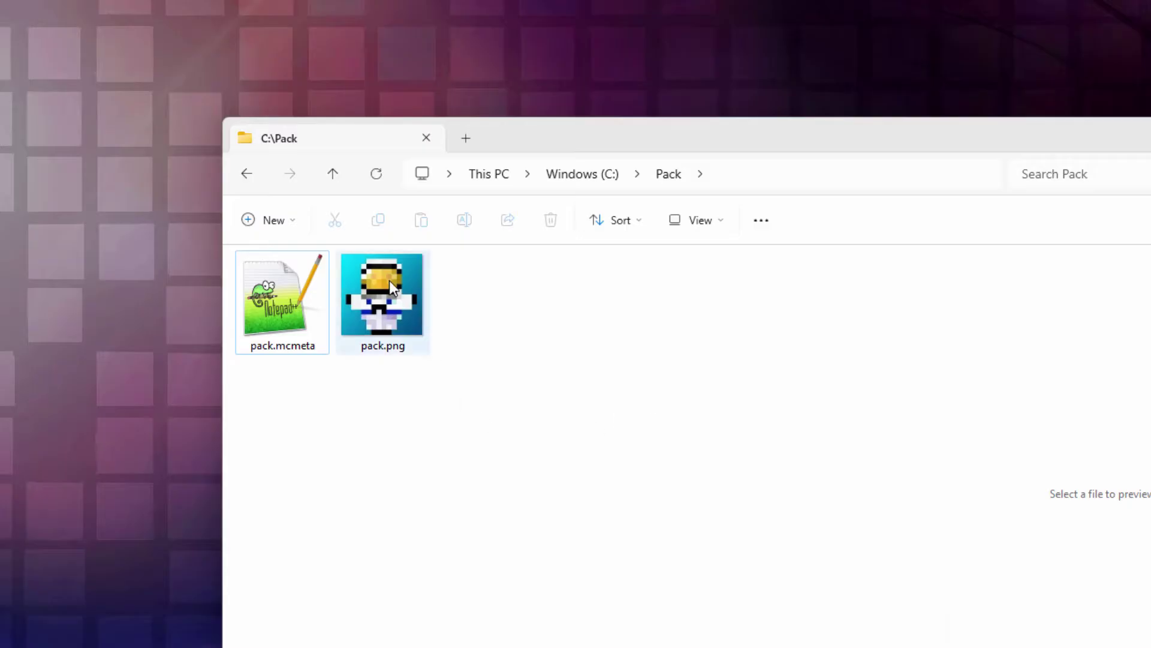
# Check that file name extensions are set to show for the files in the Pack folder.
pyautogui.moveTo(385, 296)
pyautogui.moveTo(388, 357)
pyautogui.click(722, 219)
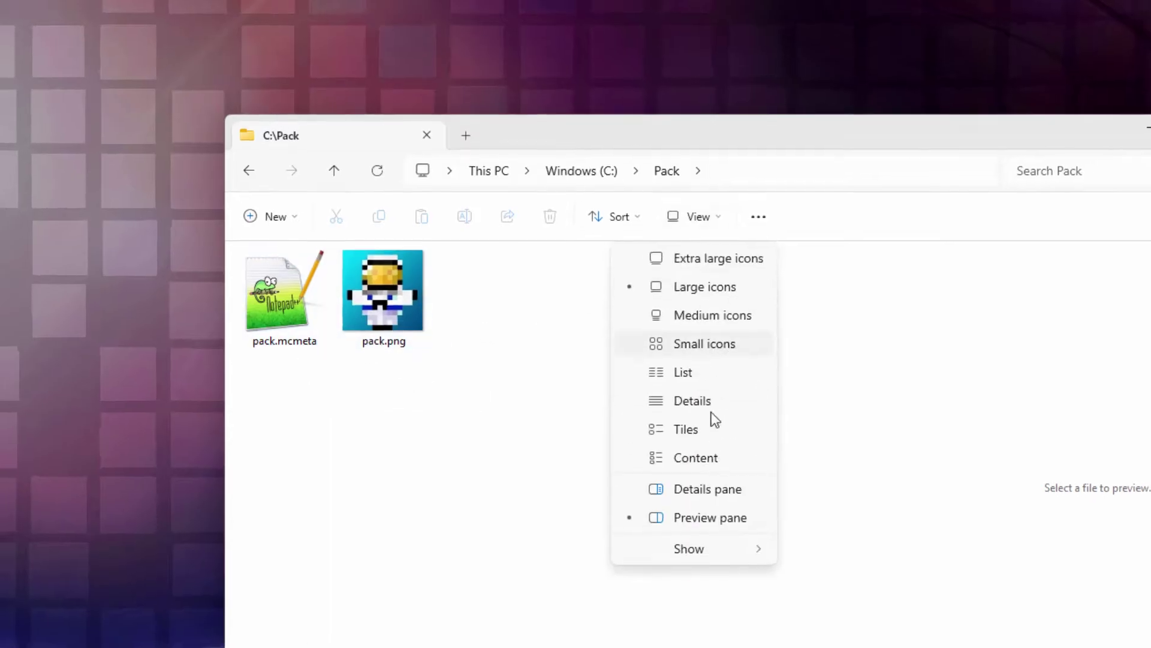
pyautogui.moveTo(706, 552)
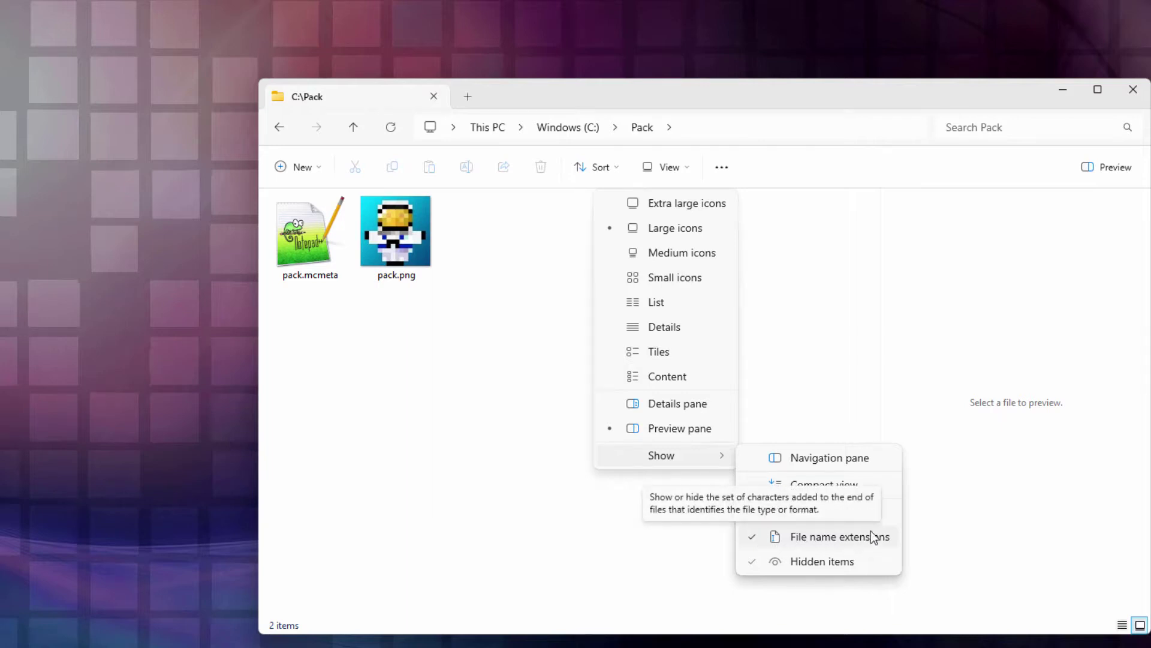
pyautogui.click(833, 421)
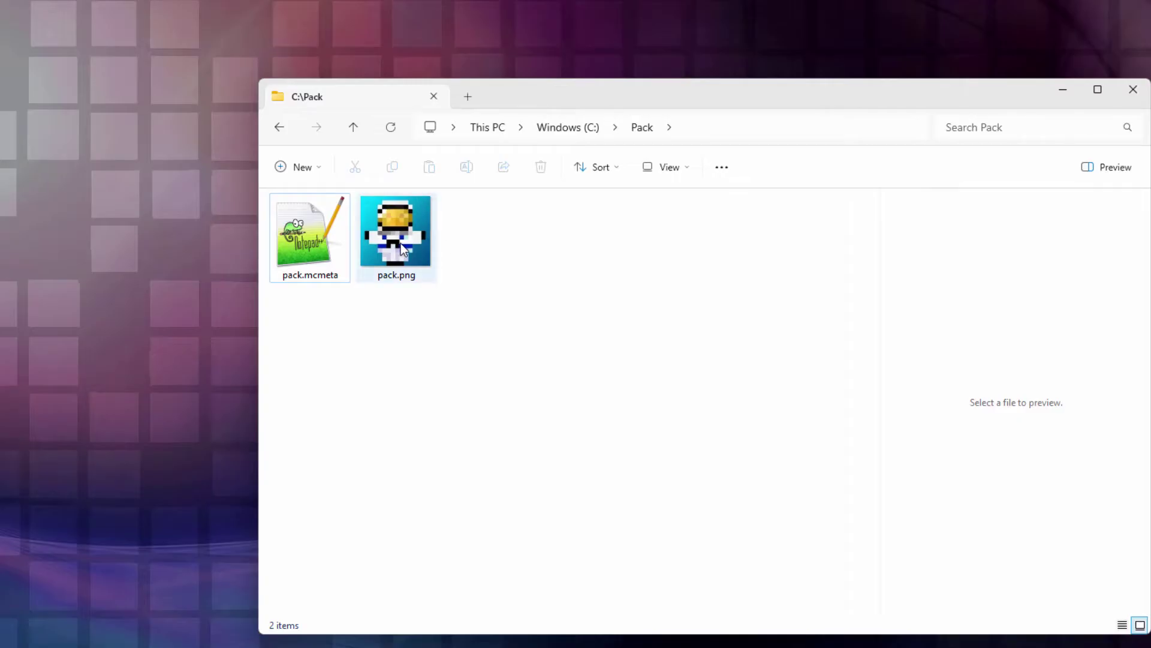
pyautogui.moveTo(395, 260)
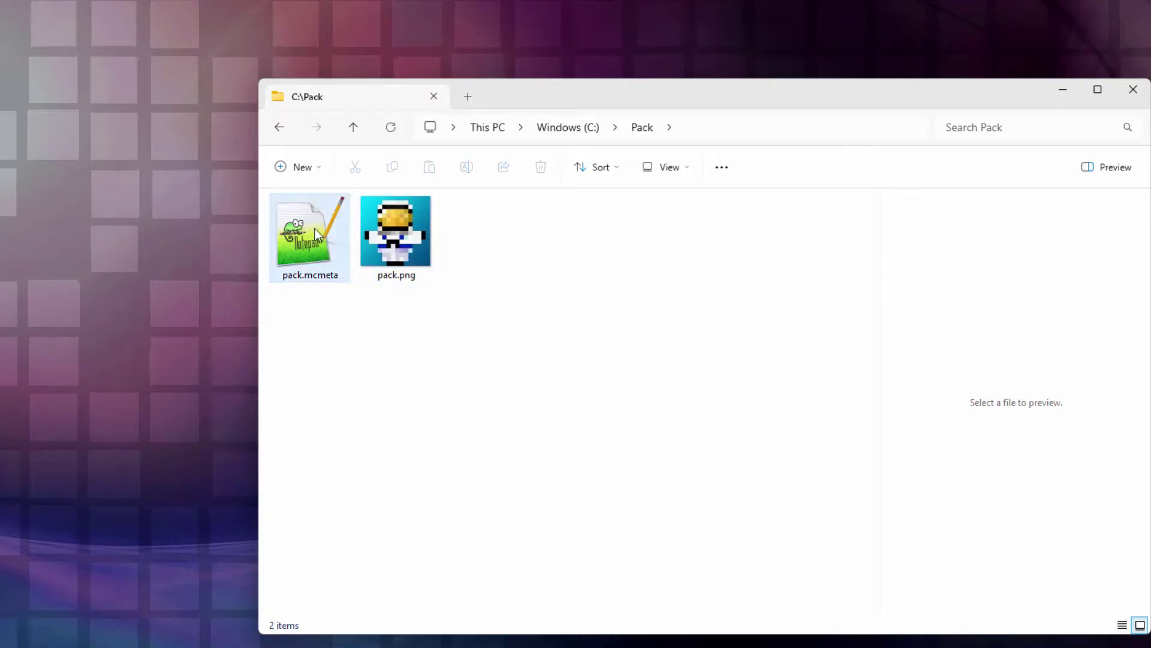
pyautogui.moveTo(307, 245)
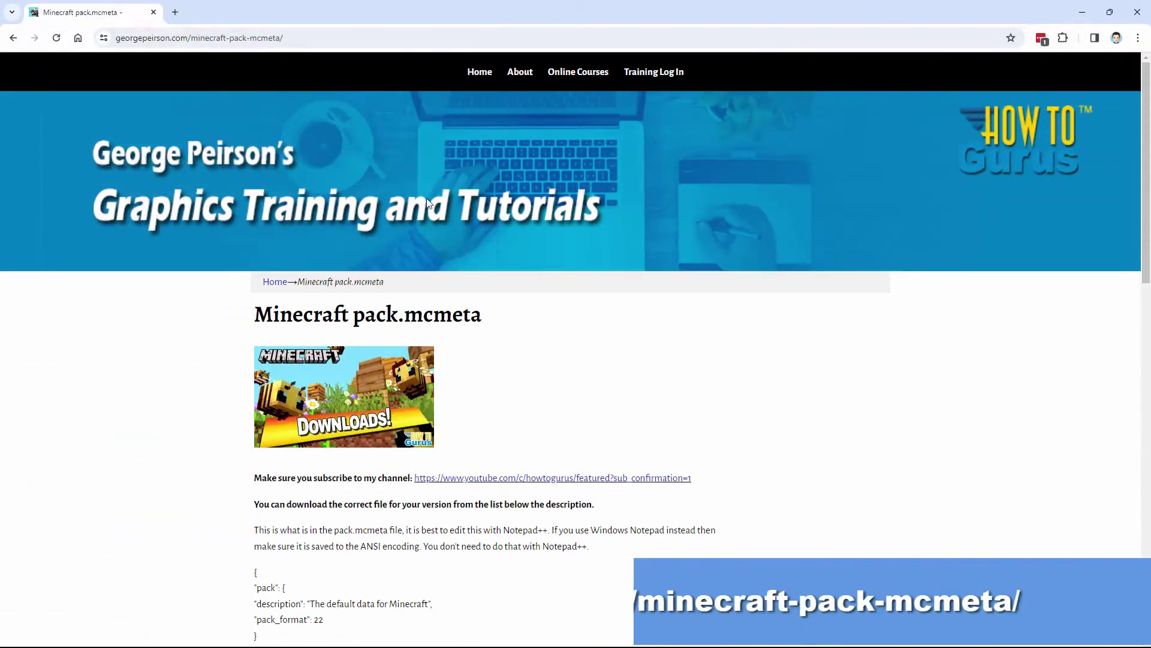
# On the Minecraft pack.mcmeta page in Chrome, download pack-format-22.zip for versions 1.20.3-1.20.4 into C:\Pack.
pyautogui.click(348, 41)
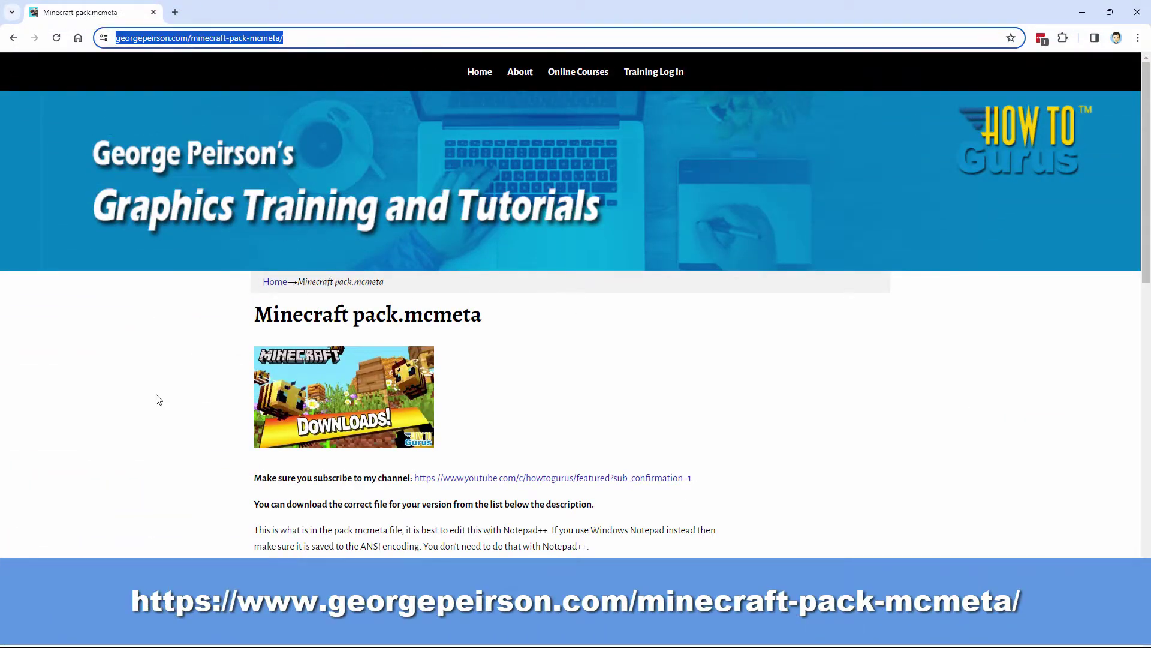
pyautogui.scroll(-4, 164, 394)
pyautogui.moveTo(259, 418); pyautogui.dragTo(251, 330)
pyautogui.click(185, 389)
pyautogui.scroll(-4, 190, 378)
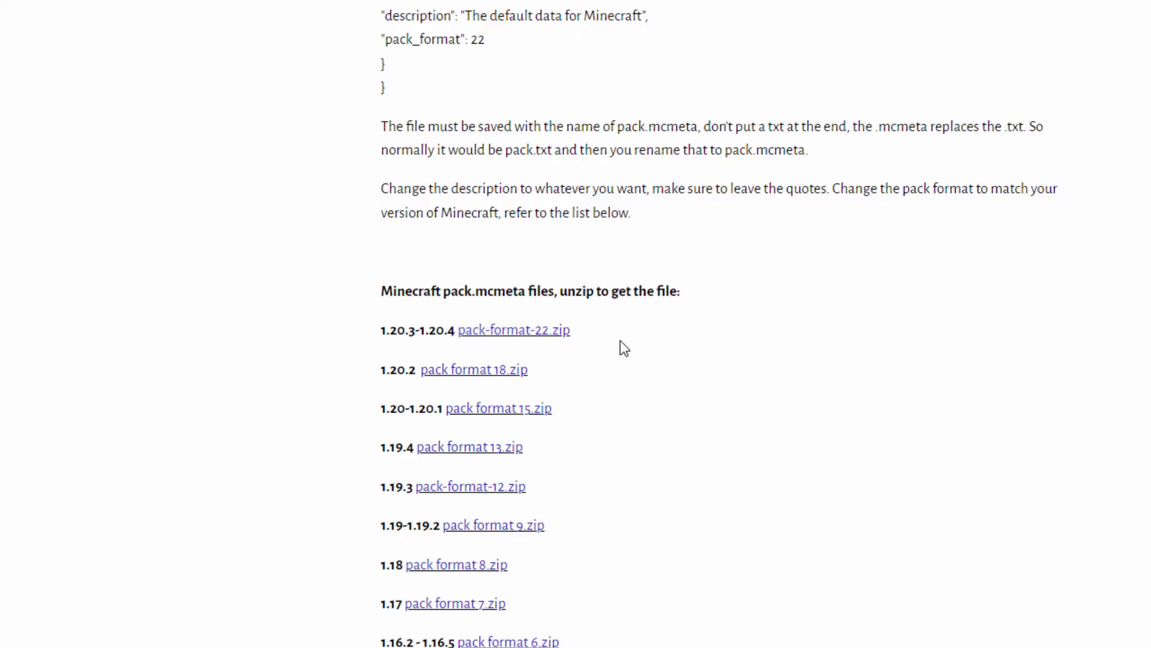
pyautogui.click(509, 334)
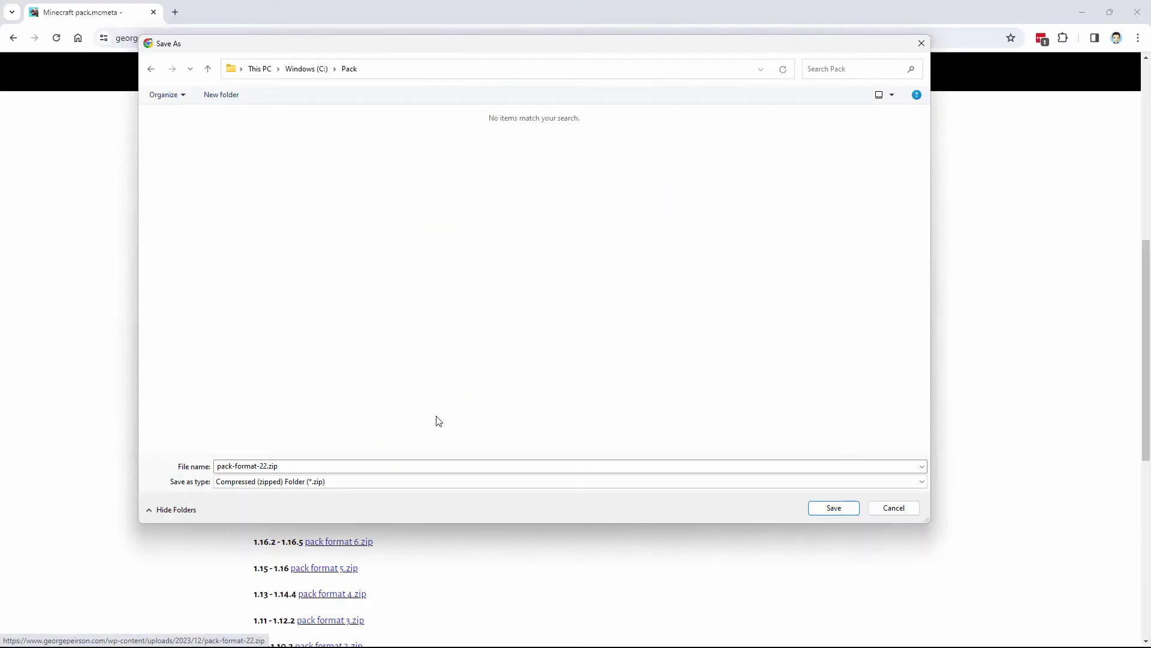
pyautogui.click(834, 507)
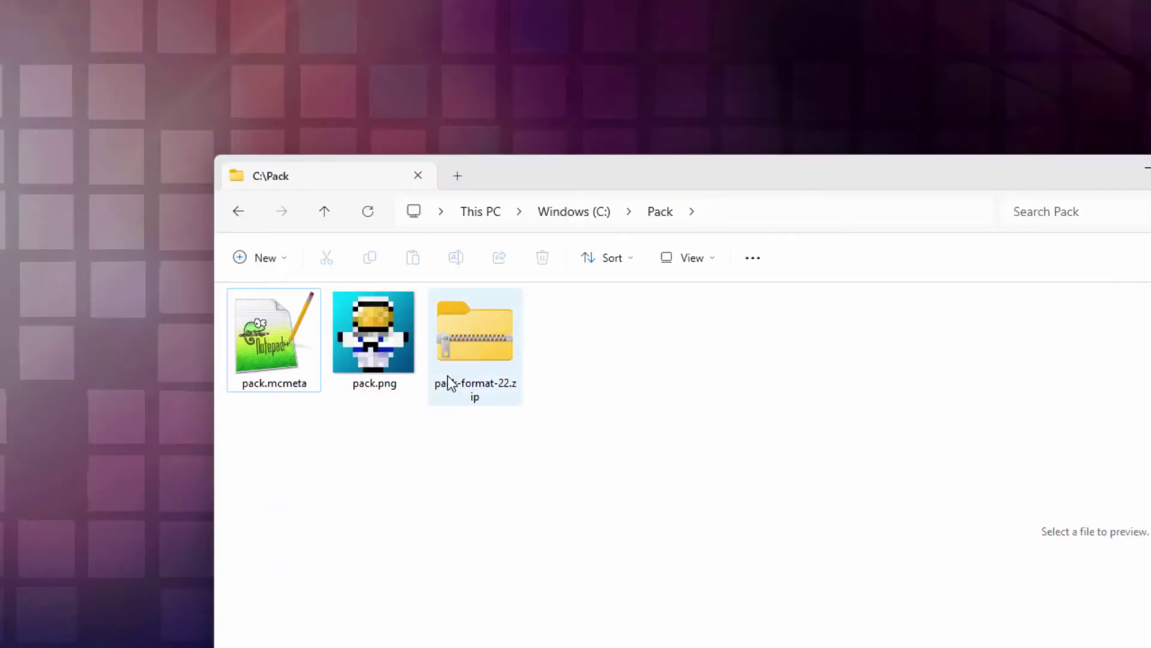
# In File Explorer, replace pack.mcmeta in C:\Pack with the copy inside pack-format-22.zip, and delete the zip file.
pyautogui.click(280, 360)
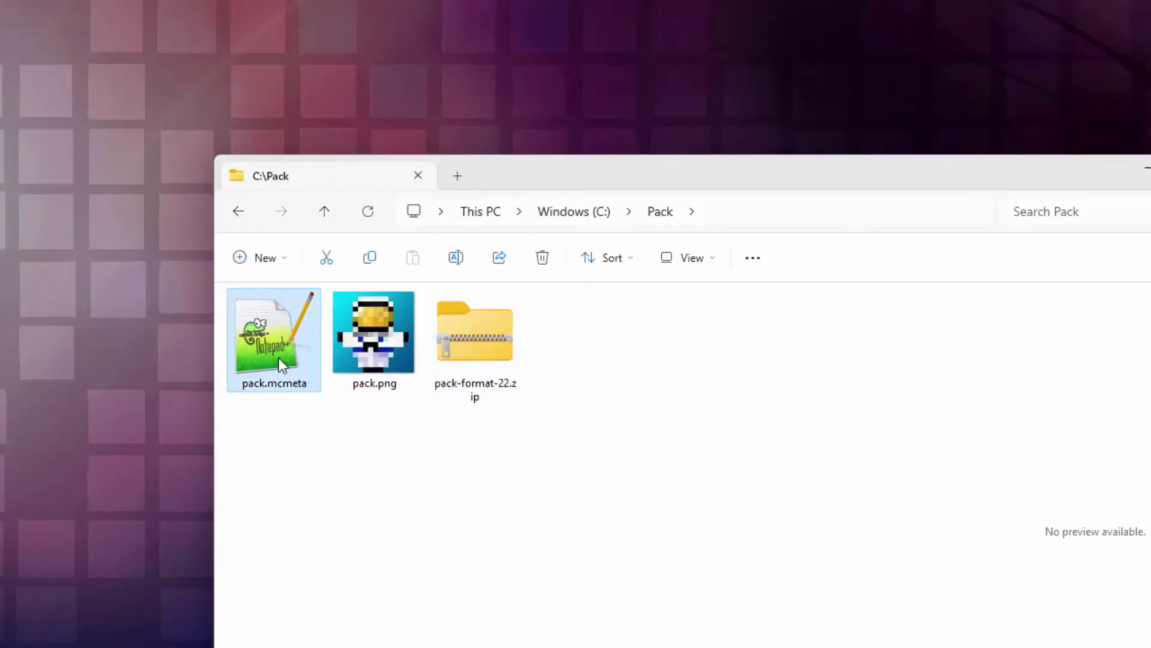
pyautogui.press('Delete')
pyautogui.rightClick(381, 344)
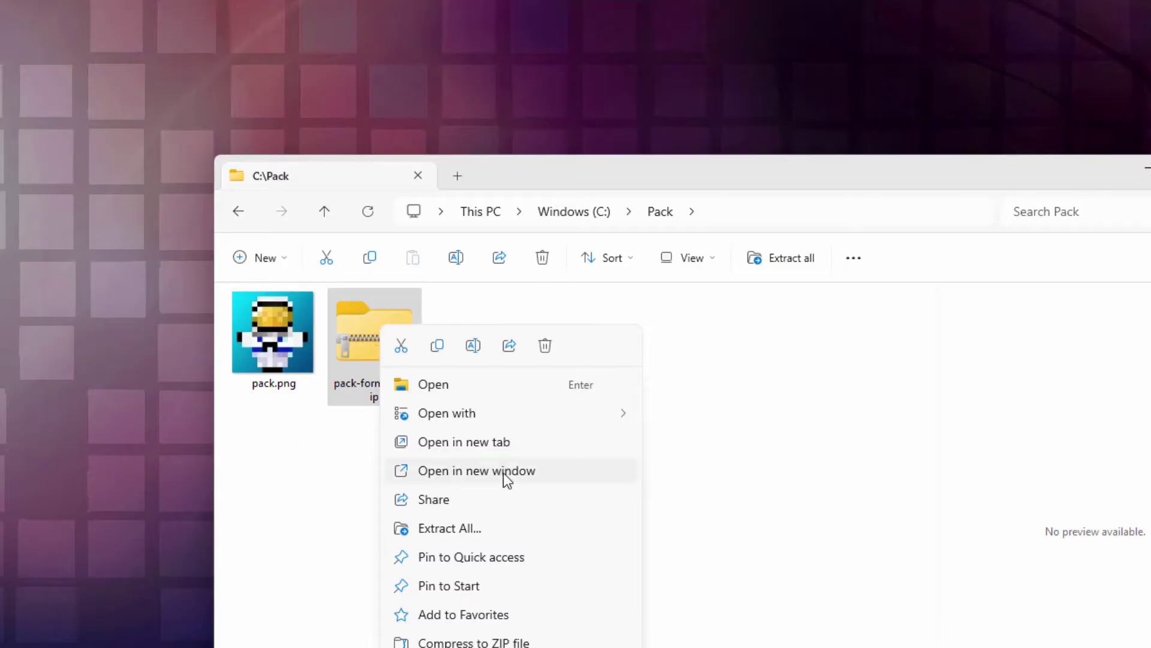
pyautogui.click(503, 472)
pyautogui.moveTo(577, 204); pyautogui.dragTo(1047, 245)
pyautogui.moveTo(774, 384); pyautogui.dragTo(273, 468)
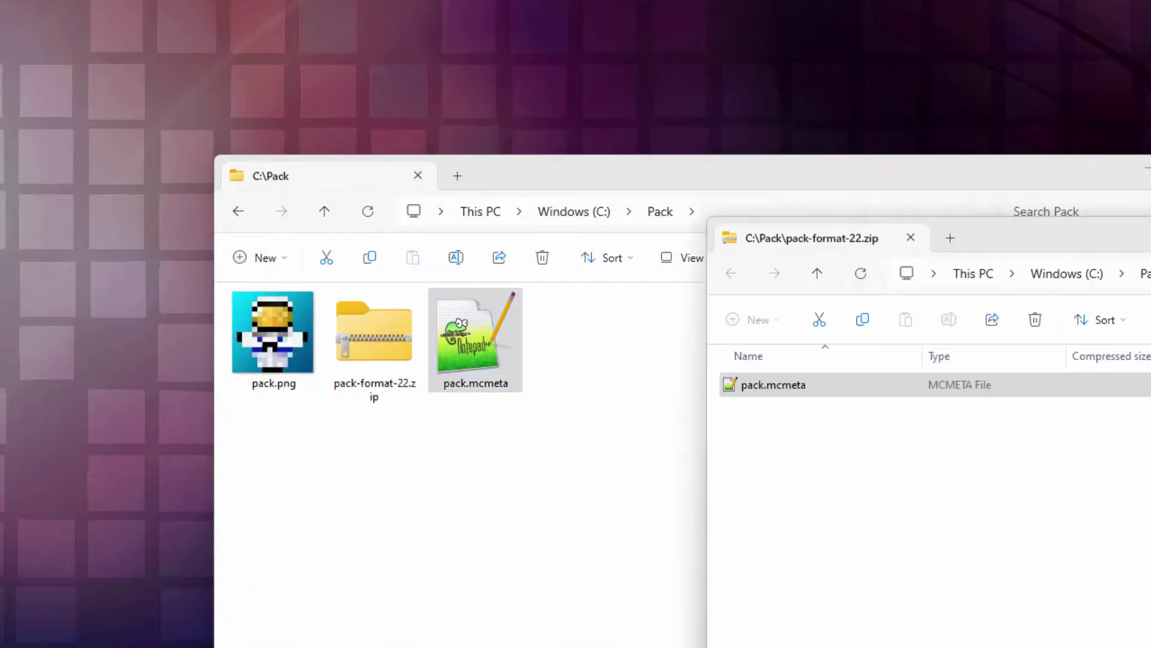
pyautogui.hotkey('alt', 'F4')
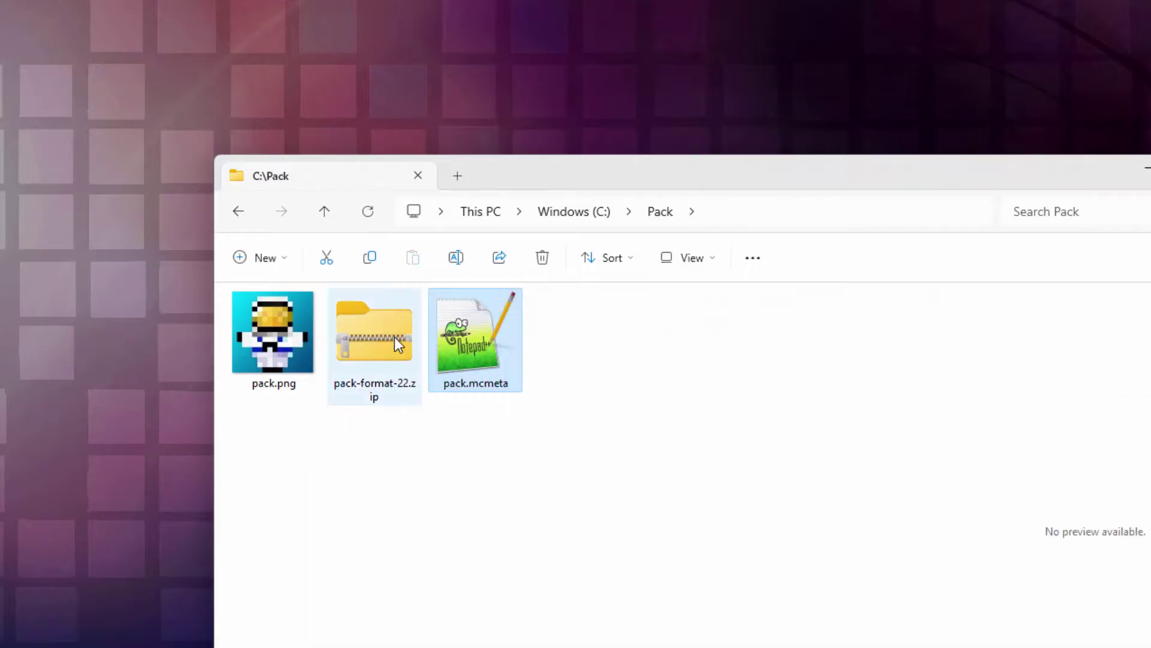
pyautogui.click(390, 337)
pyautogui.press('Delete')
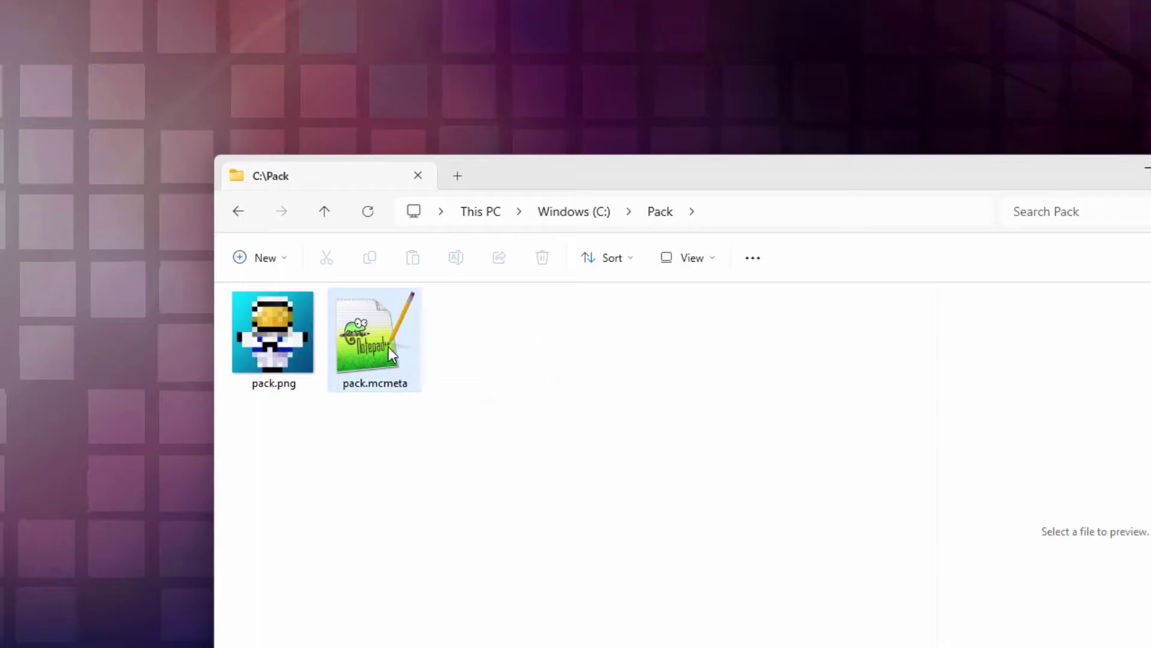
# Change the description in pack.mcmeta to "Custom Panorama 1.20.4" in Notepad++, then save and close the file.
pyautogui.doubleClick(387, 347)
pyautogui.moveTo(522, 163); pyautogui.dragTo(470, 171)
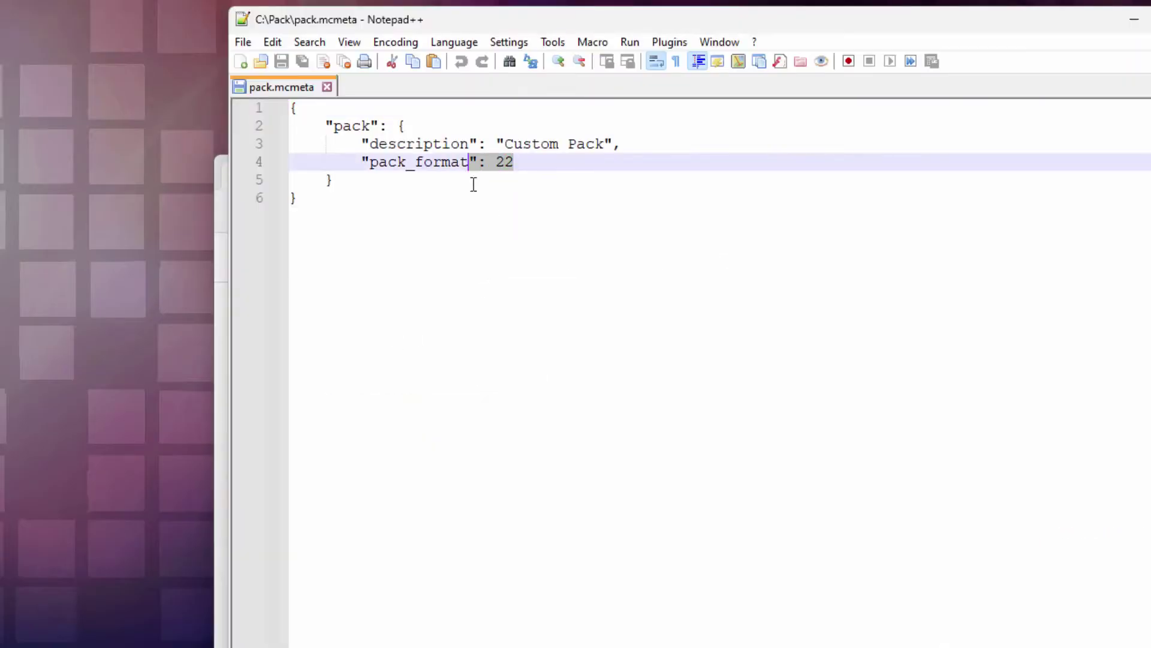
pyautogui.click(535, 167)
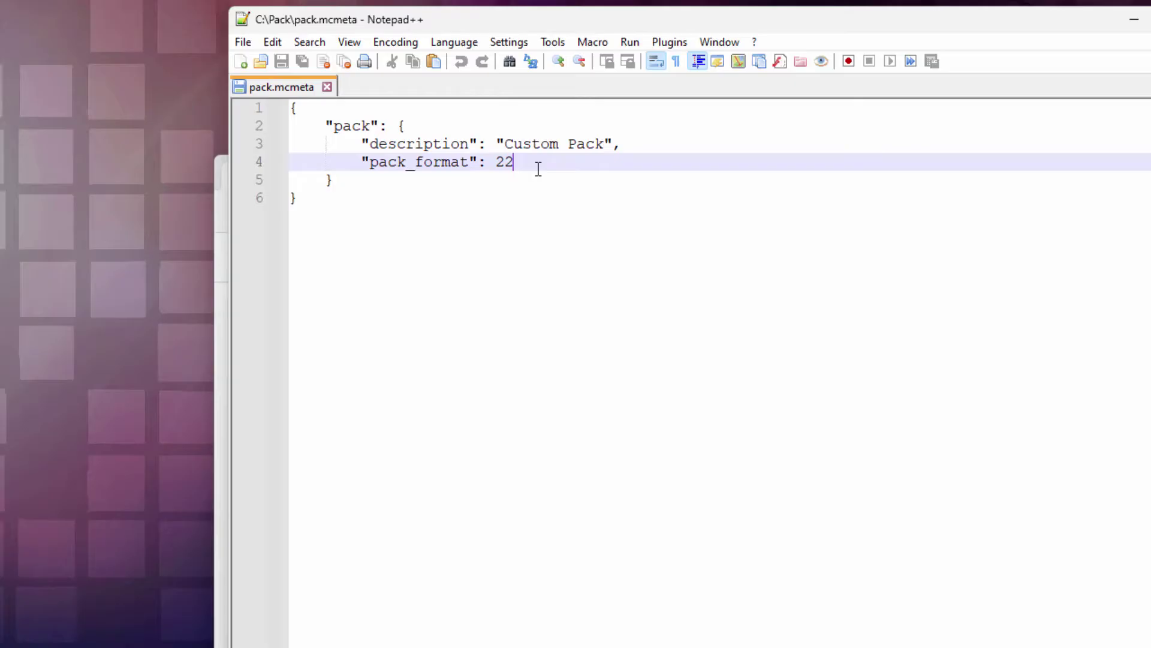
pyautogui.click(605, 145)
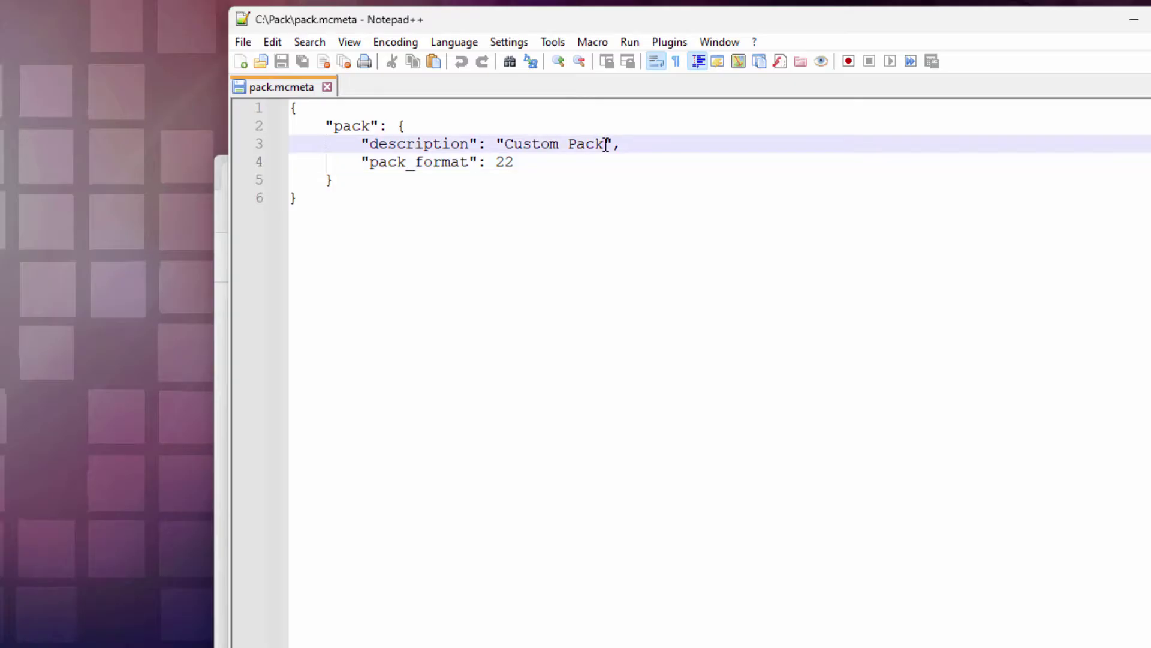
pyautogui.press('BackSpace')
pyautogui.press('BackSpace')
pyautogui.write('norama')
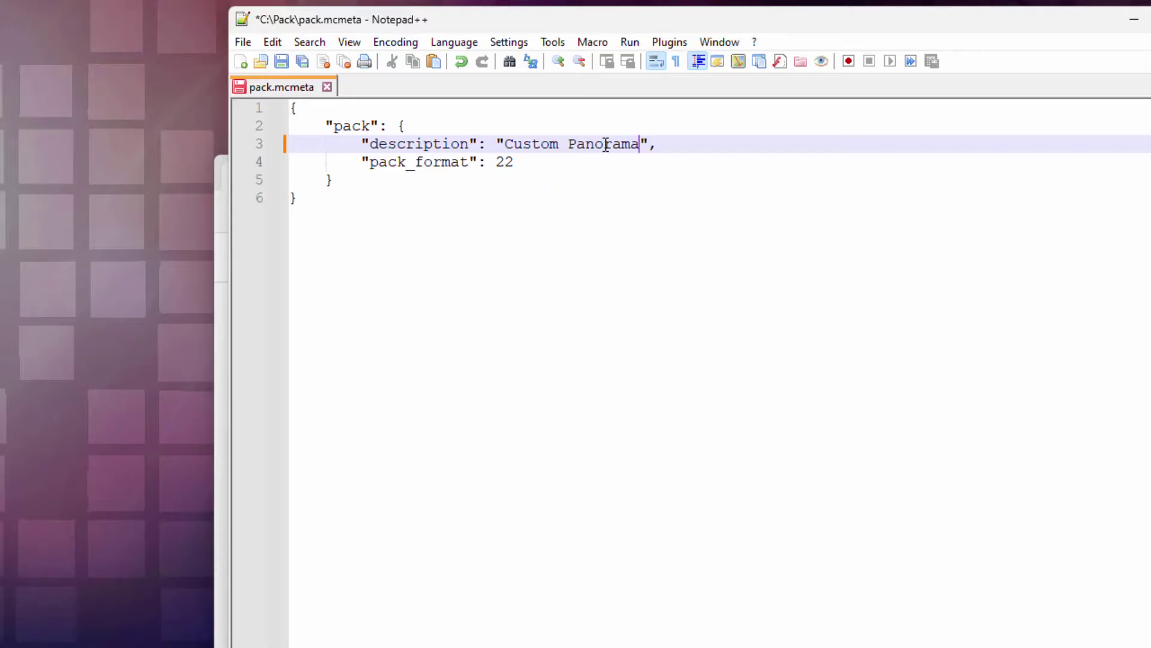
pyautogui.write(' 1.20.4')
pyautogui.click(583, 216)
pyautogui.click(290, 59)
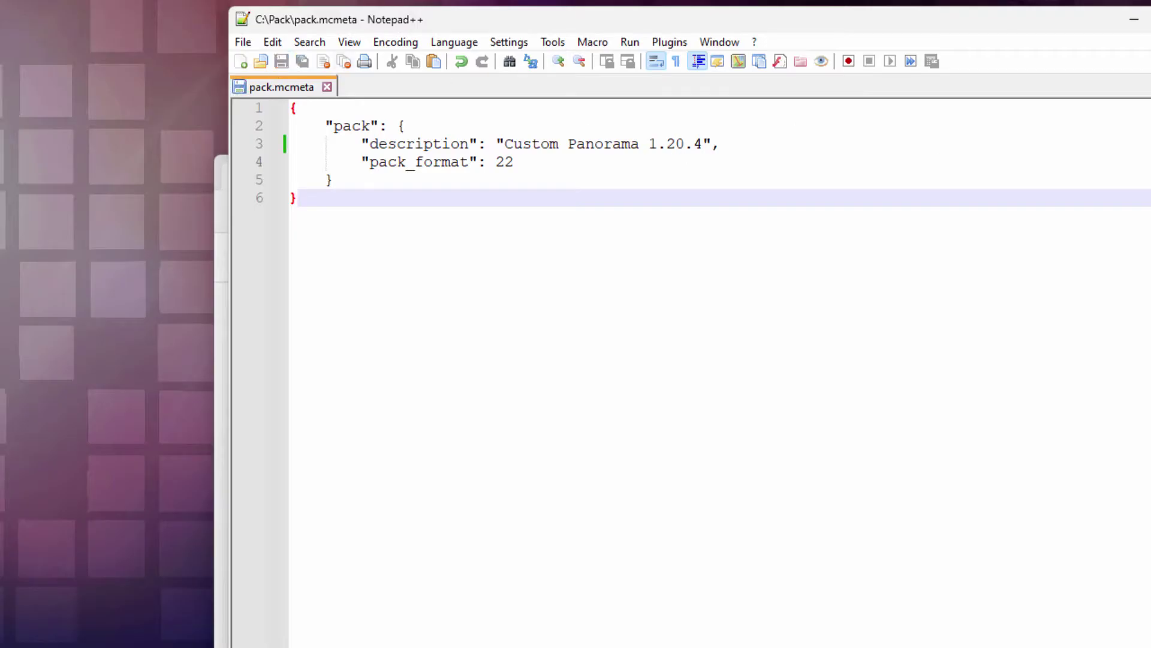
pyautogui.hotkey('alt', 'F4')
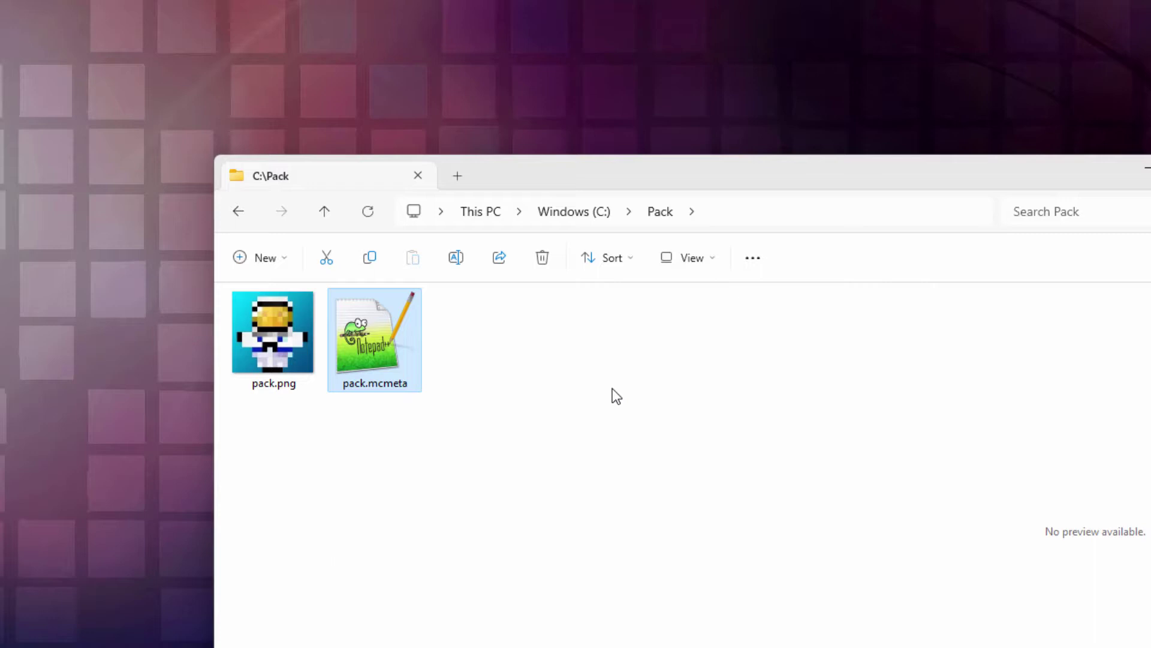
# Create a folder named assets in the Pack folder.
pyautogui.click(271, 256)
pyautogui.click(290, 296)
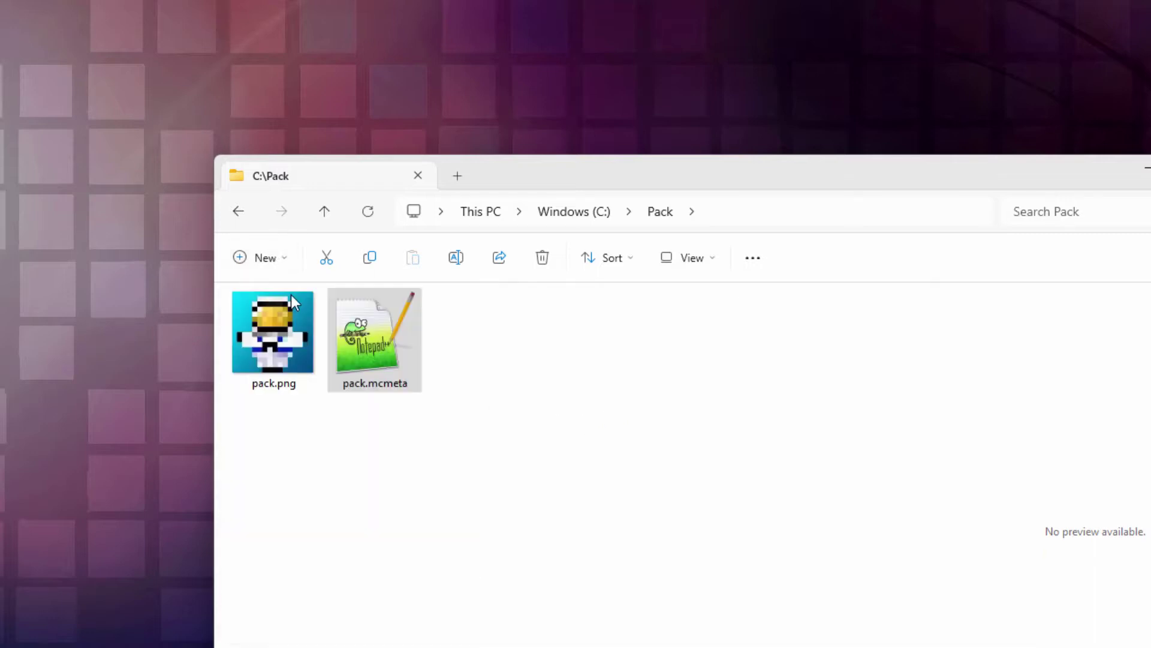
pyautogui.write('assets')
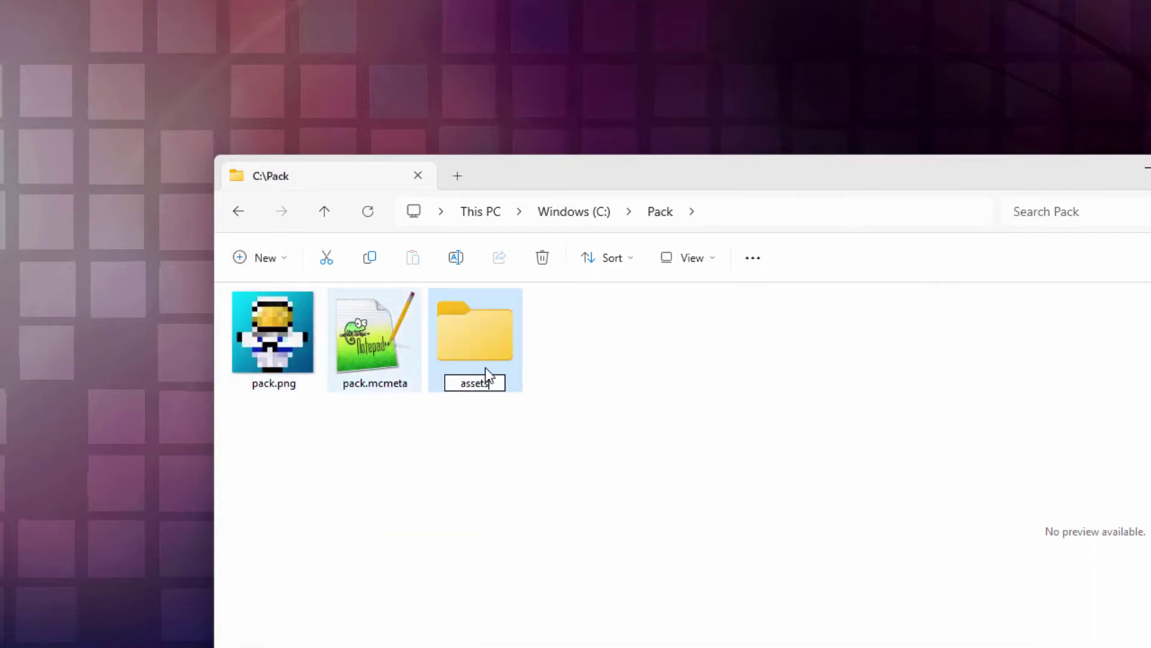
pyautogui.click(637, 425)
# Create a folder named minecraft inside the assets folder.
pyautogui.doubleClick(476, 344)
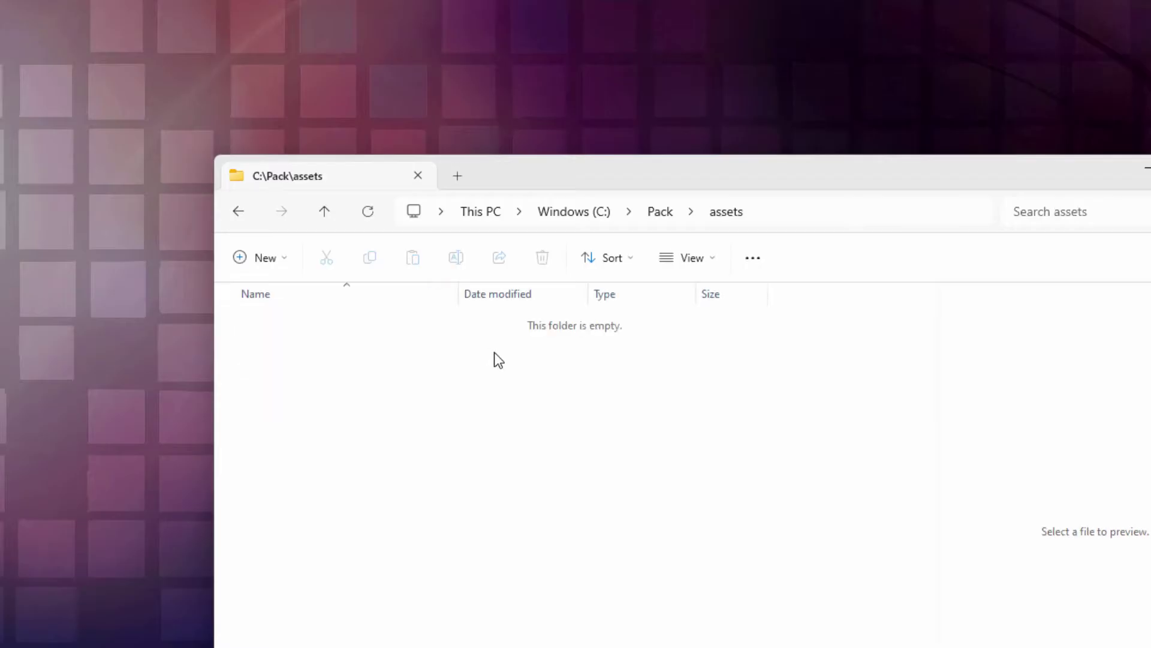
pyautogui.click(283, 257)
pyautogui.click(282, 296)
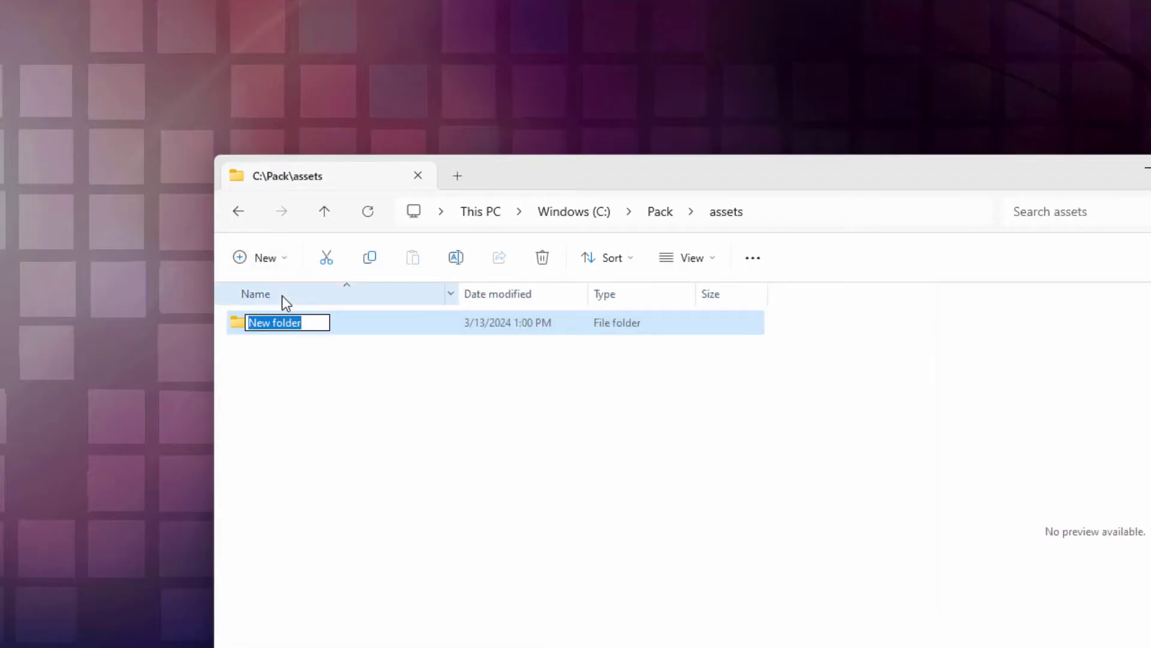
pyautogui.write('minecraft')
pyautogui.press('Return')
# Create a folder named textures inside the minecraft folder.
pyautogui.doubleClick(236, 322)
pyautogui.click(287, 259)
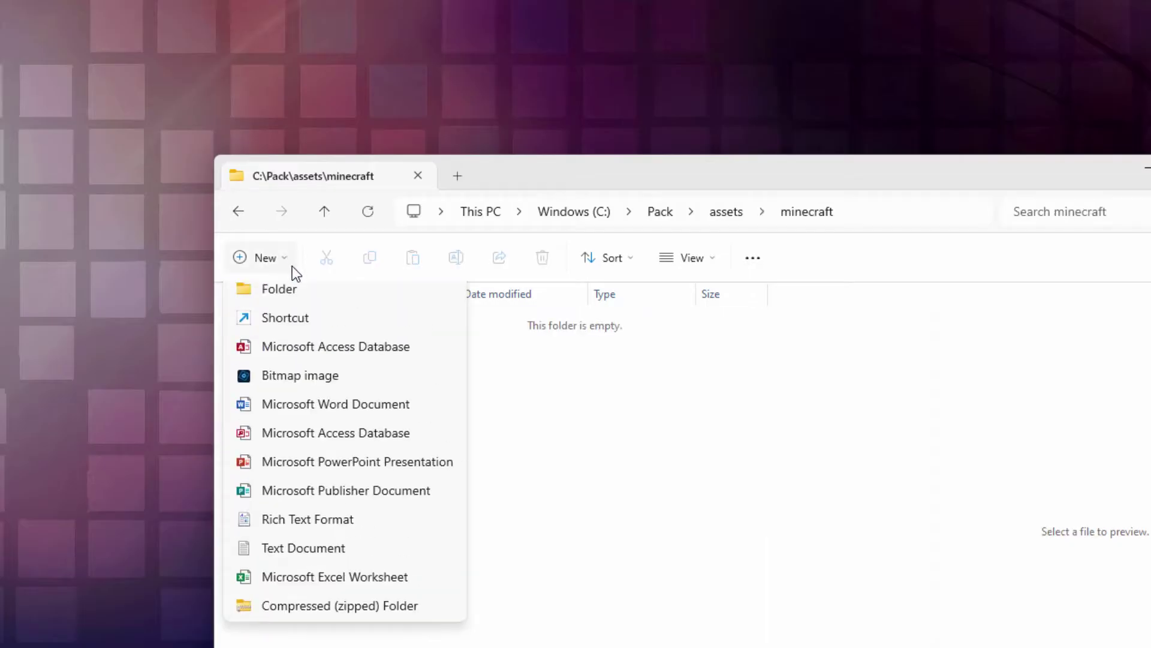
pyautogui.click(287, 293)
pyautogui.write('t')
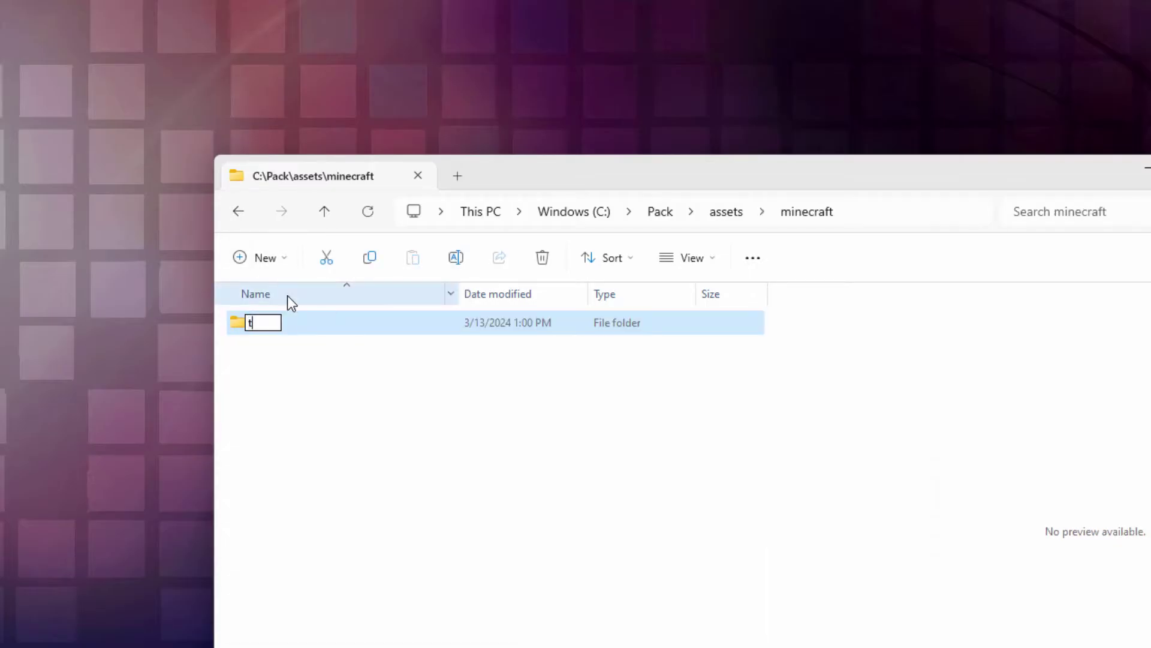
pyautogui.write('extures')
pyautogui.press('Return')
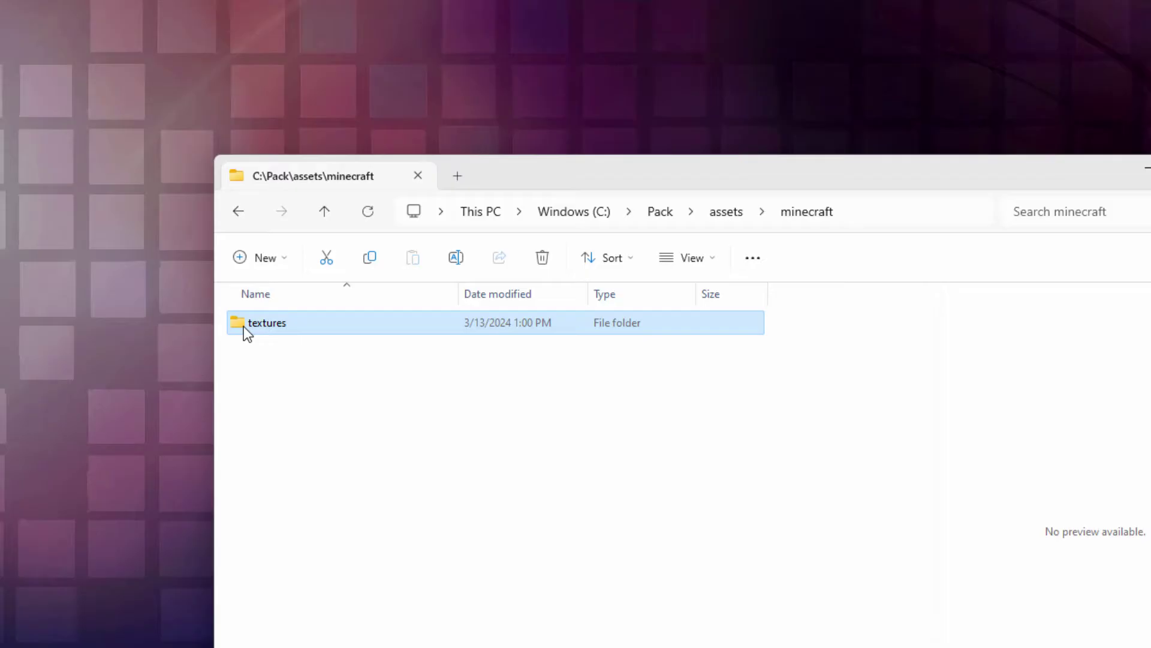
# Create a folder named gui inside the textures folder.
pyautogui.doubleClick(242, 325)
pyautogui.click(270, 257)
pyautogui.click(287, 292)
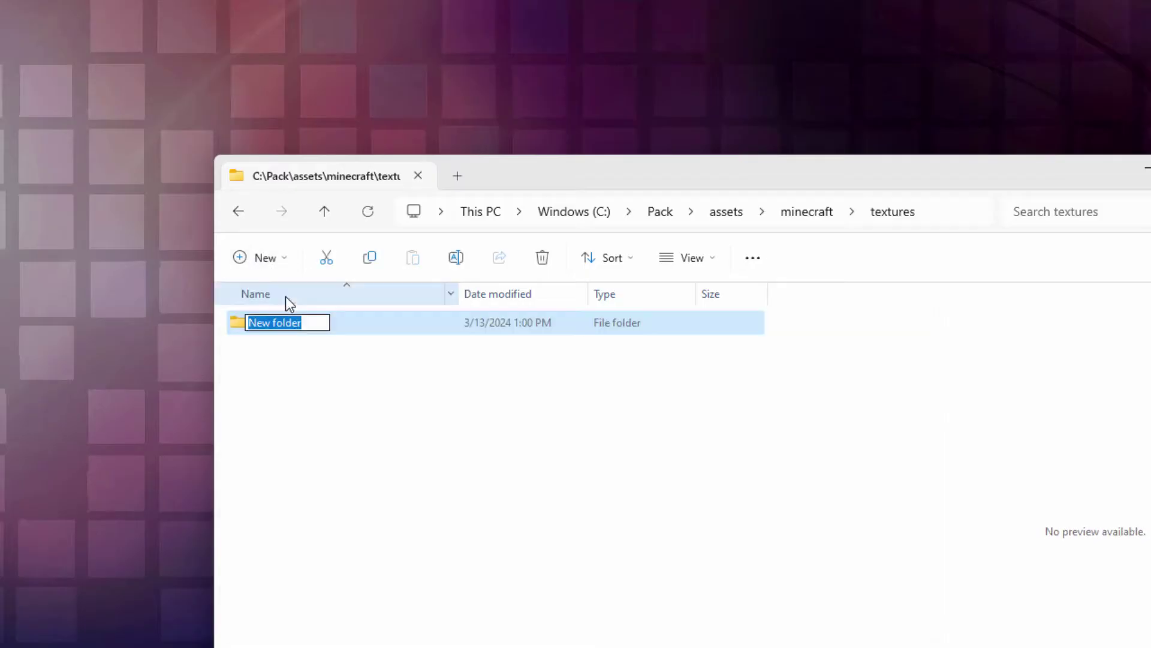
pyautogui.write('g')
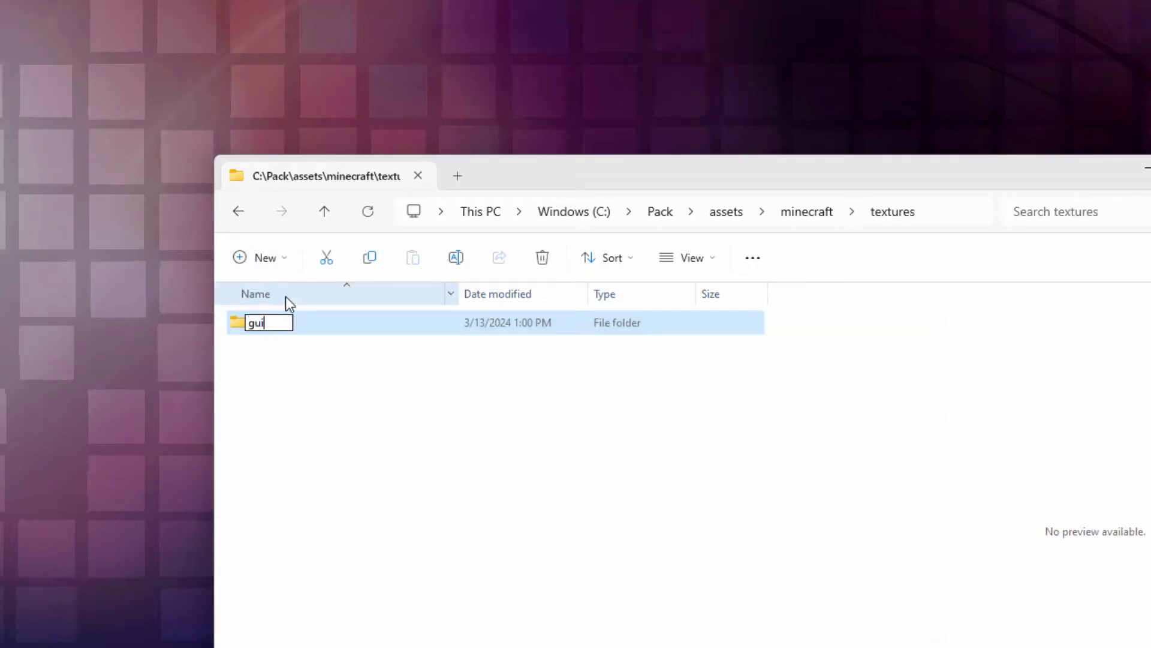
pyautogui.write('ui')
pyautogui.press('Return')
# Create a folder named title inside the gui folder.
pyautogui.doubleClick(242, 324)
pyautogui.click(287, 258)
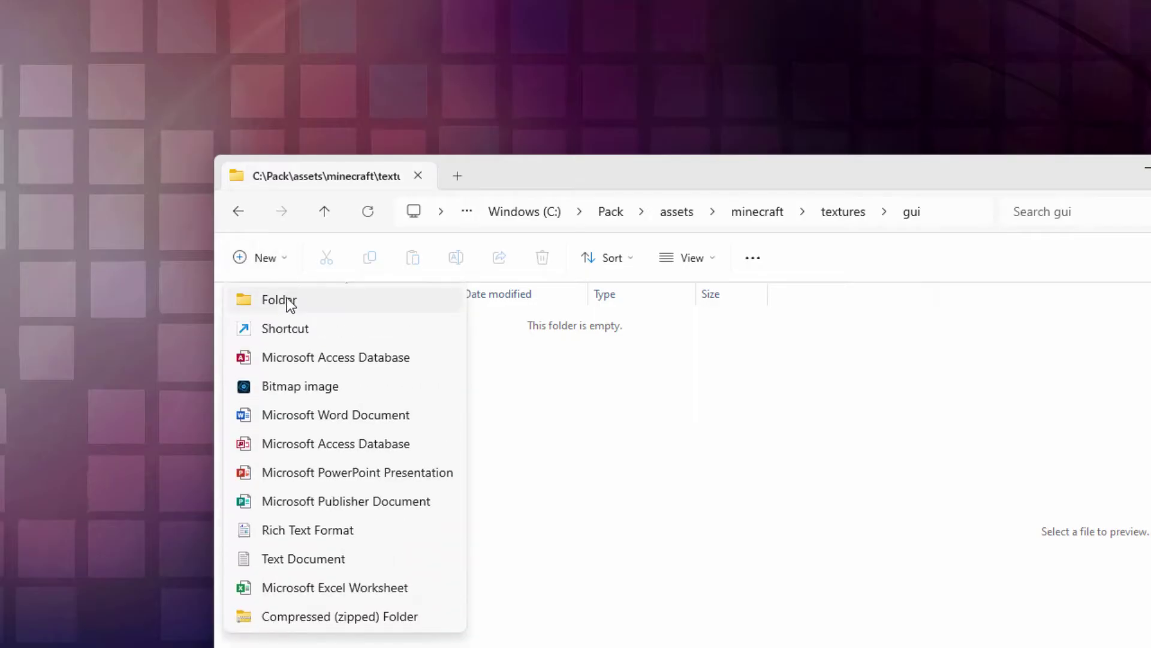
pyautogui.click(287, 300)
pyautogui.write('title')
pyautogui.press('Return')
# Create a folder named background inside the title folder and open it.
pyautogui.doubleClick(247, 325)
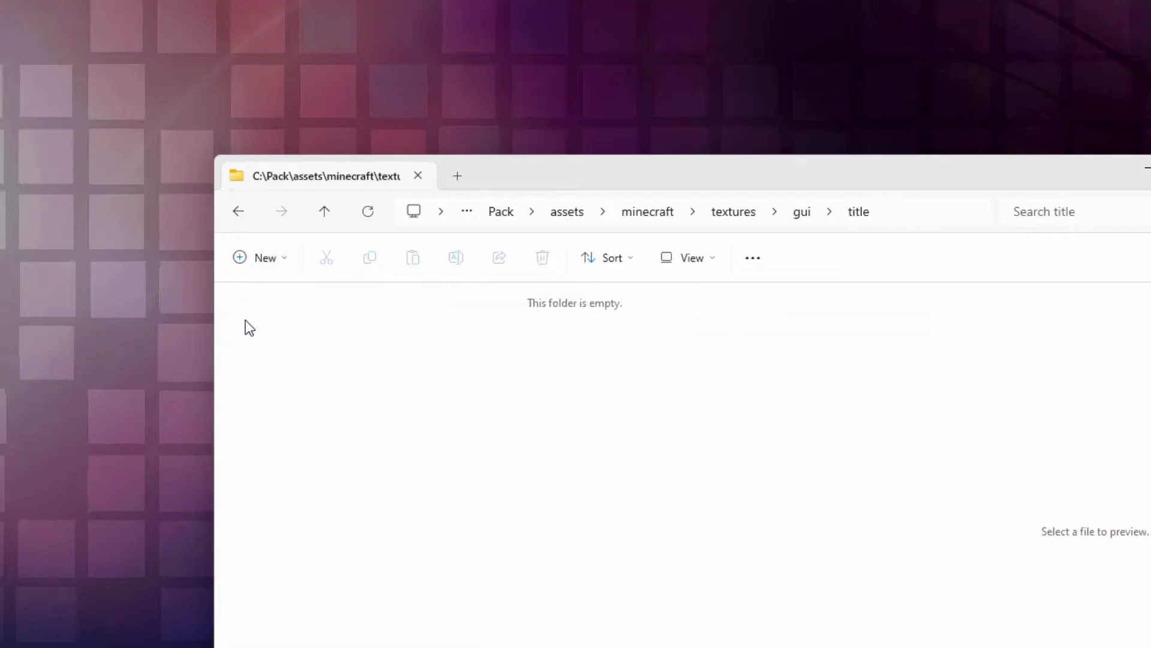
pyautogui.click(264, 257)
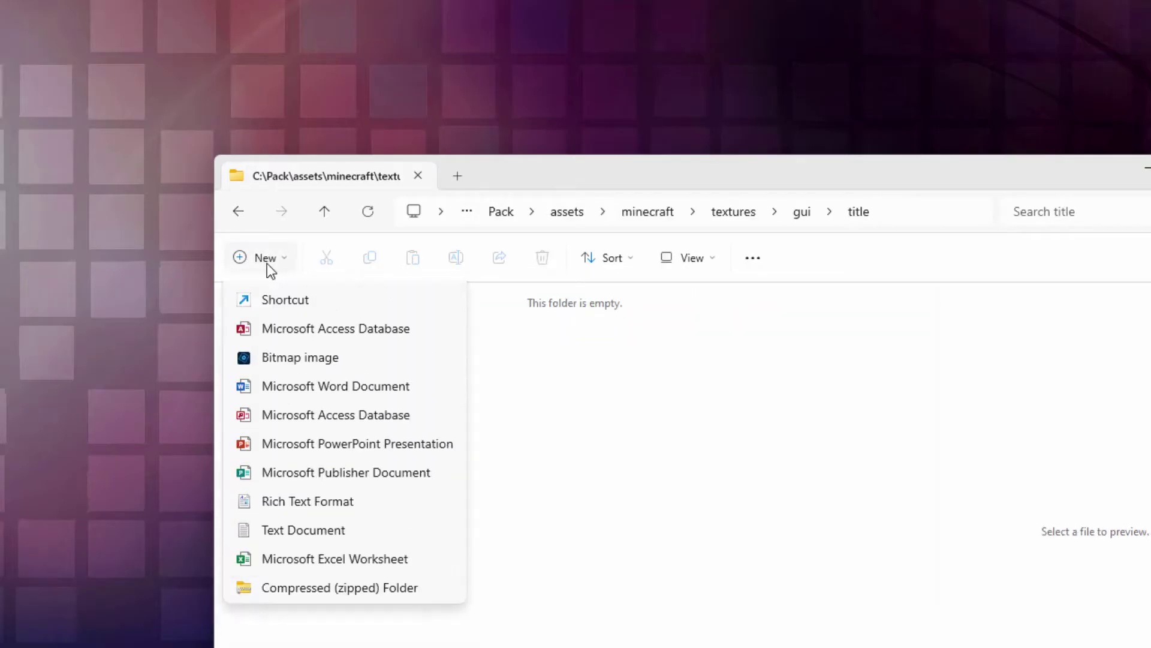
pyautogui.click(272, 304)
pyautogui.write('background')
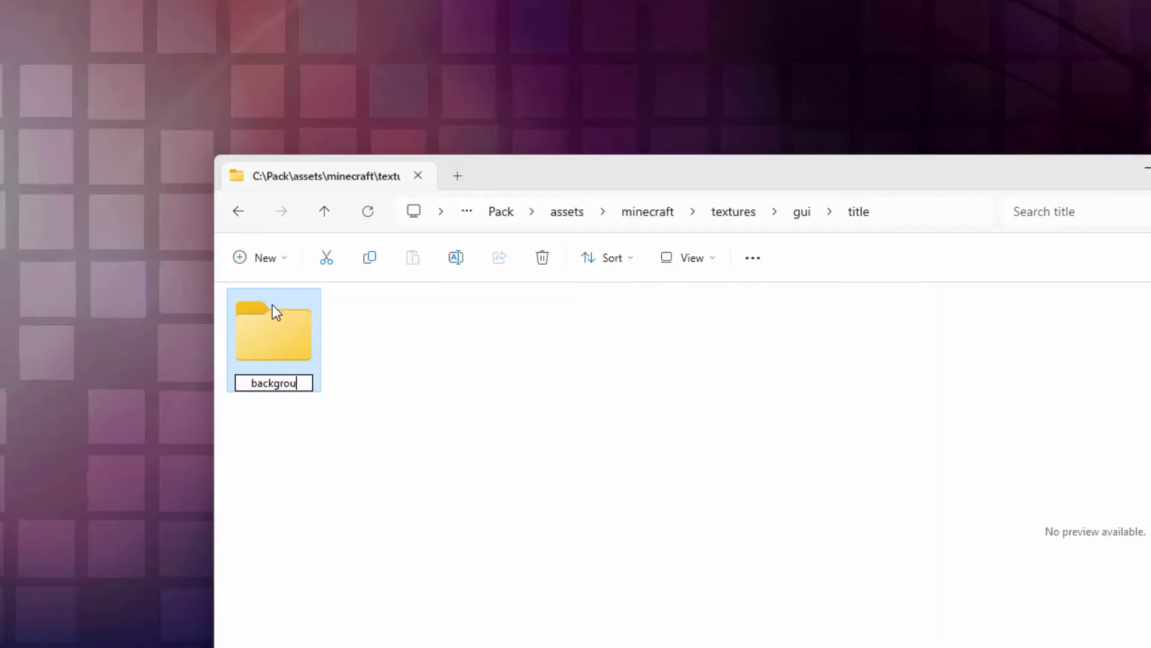
pyautogui.click(440, 253)
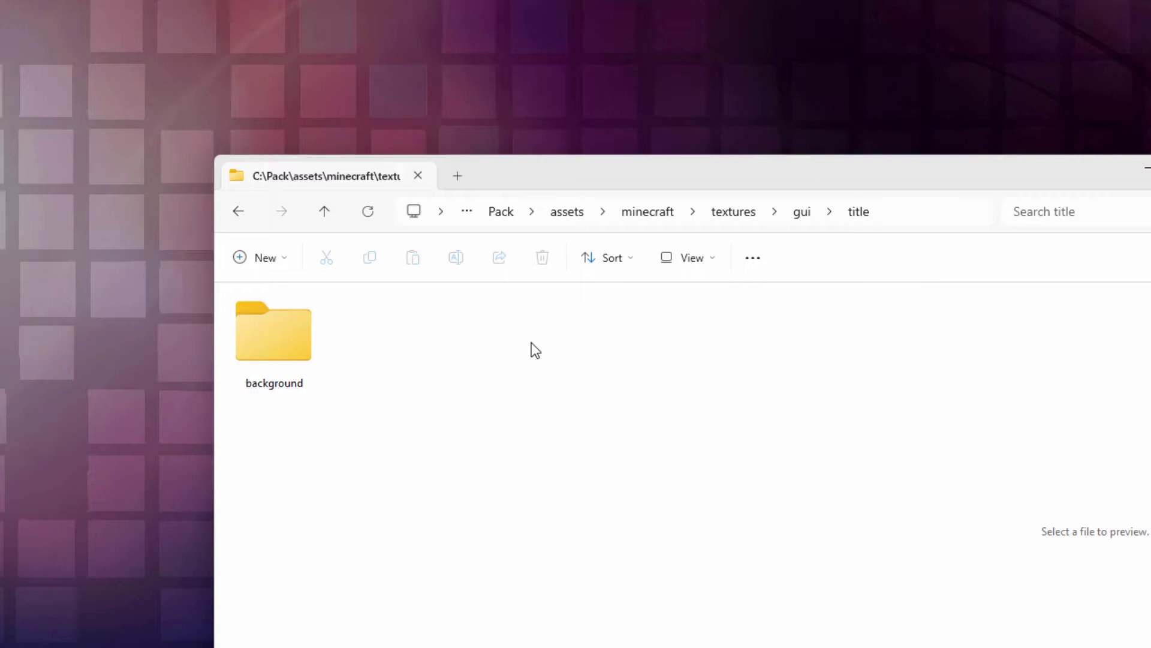
pyautogui.doubleClick(293, 339)
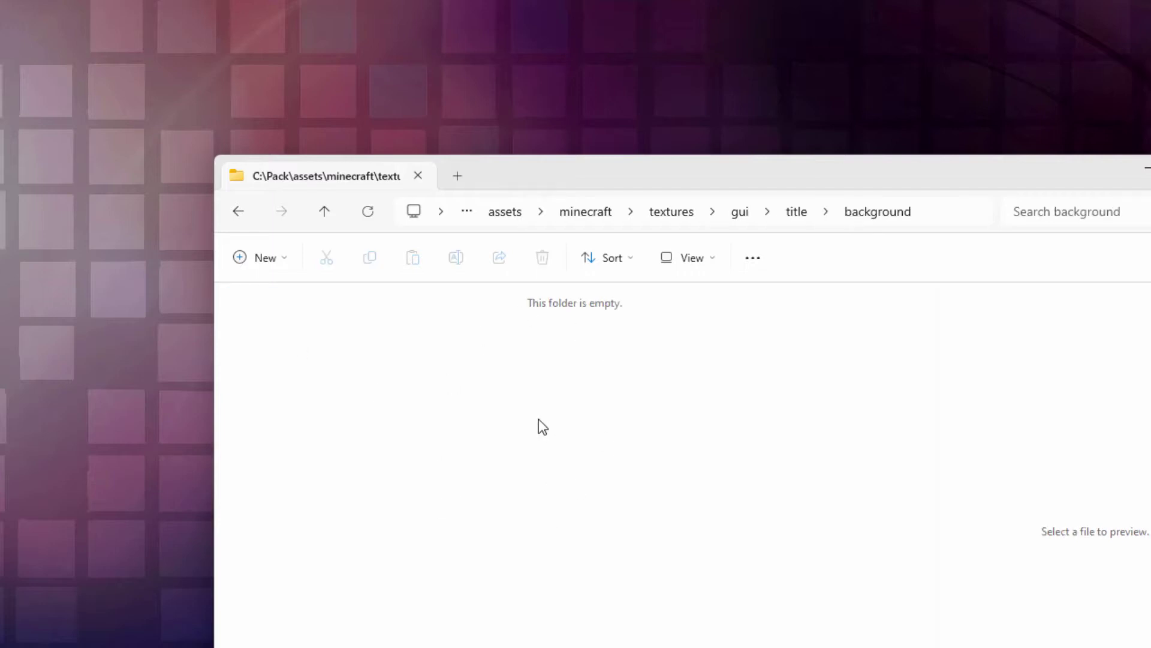
# Go back up from the background folder to the top-level Pack folder.
pyautogui.click(496, 221)
pyautogui.hotkey('alt', 'Up')
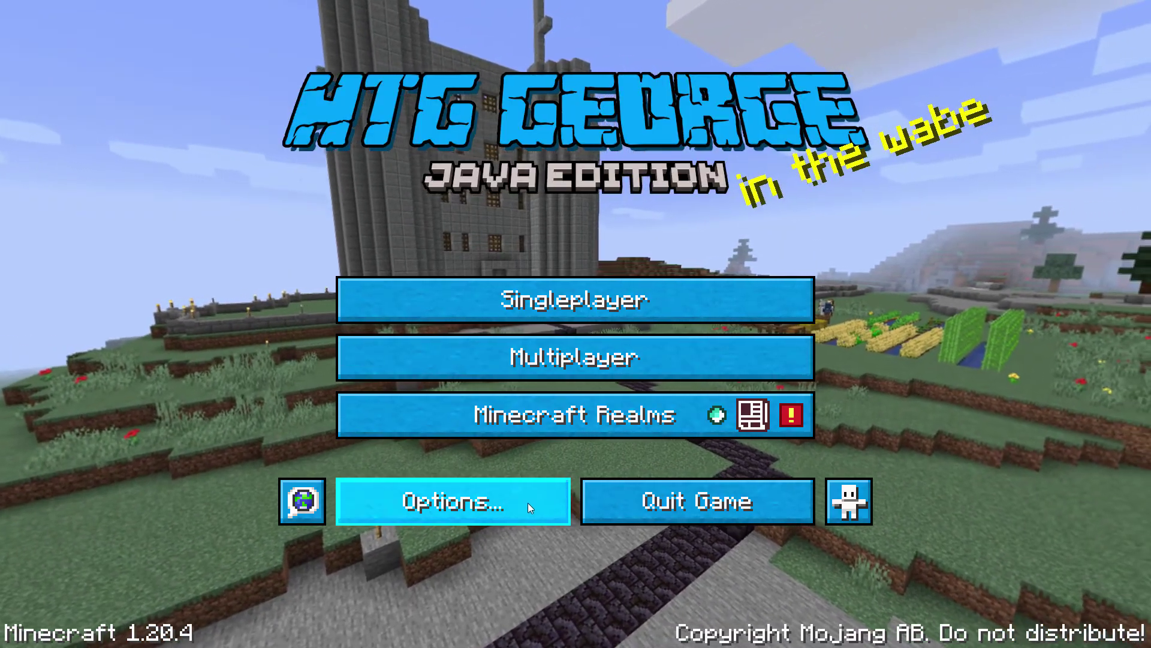
# In Minecraft's video settings, turn Distortion Effects and FOV Effects off and return to the title screen.
pyautogui.click(520, 503)
pyautogui.click(450, 308)
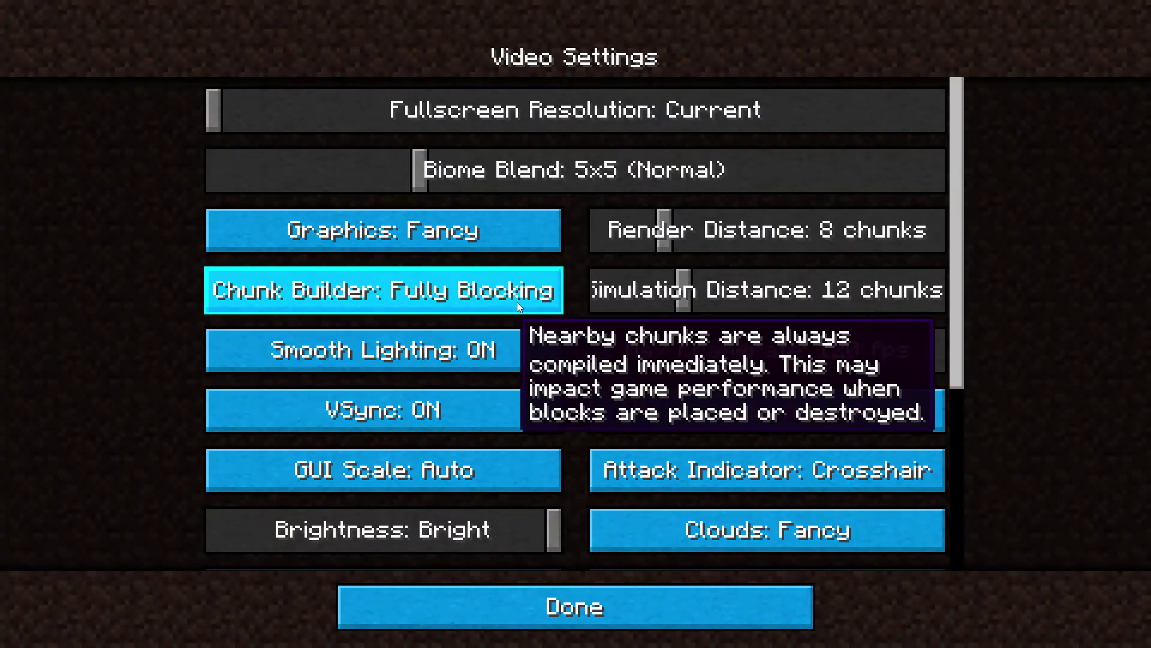
pyautogui.scroll(-6, 568, 298)
pyautogui.scroll(-4, 568, 297)
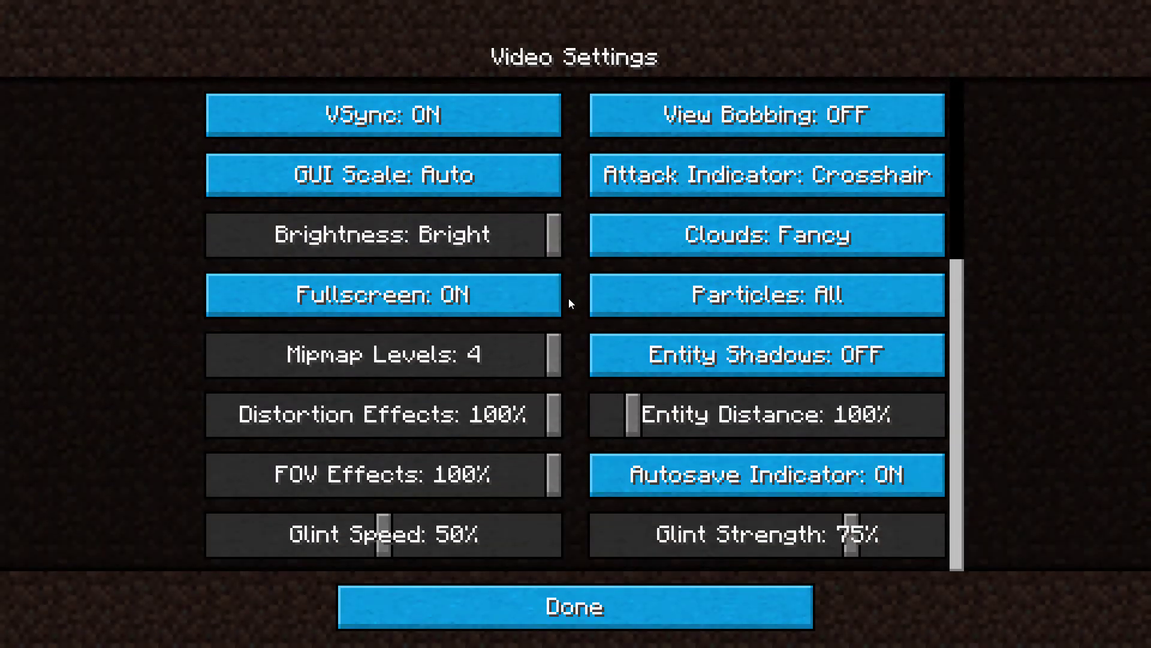
pyautogui.moveTo(549, 411); pyautogui.dragTo(240, 408)
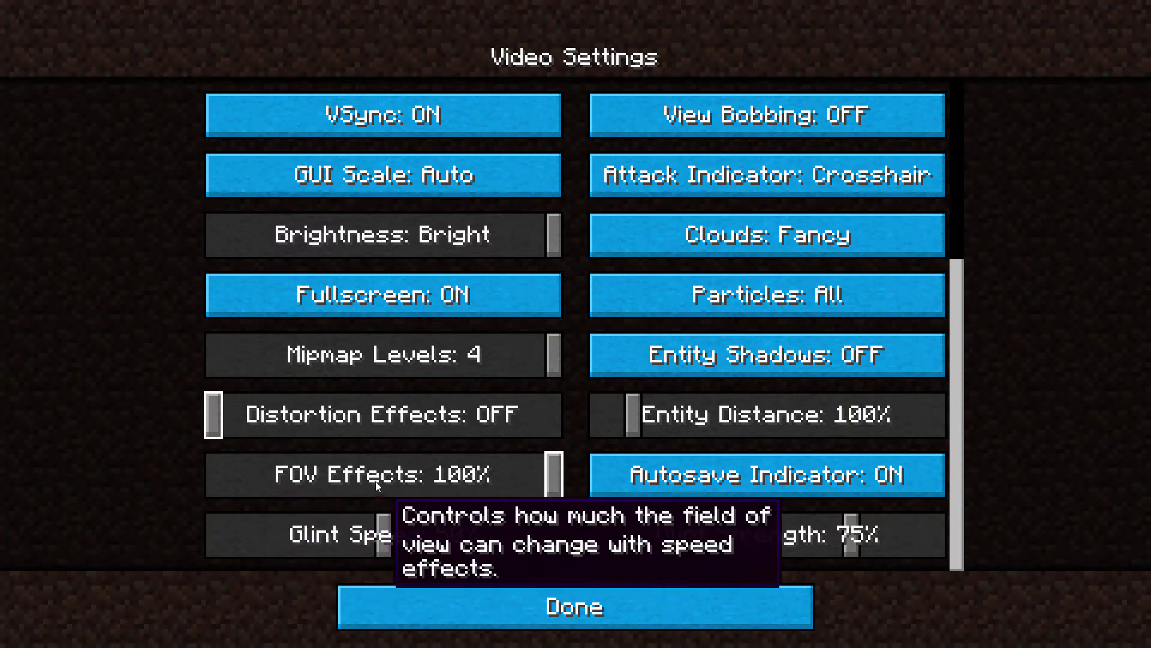
pyautogui.moveTo(556, 473); pyautogui.dragTo(211, 462)
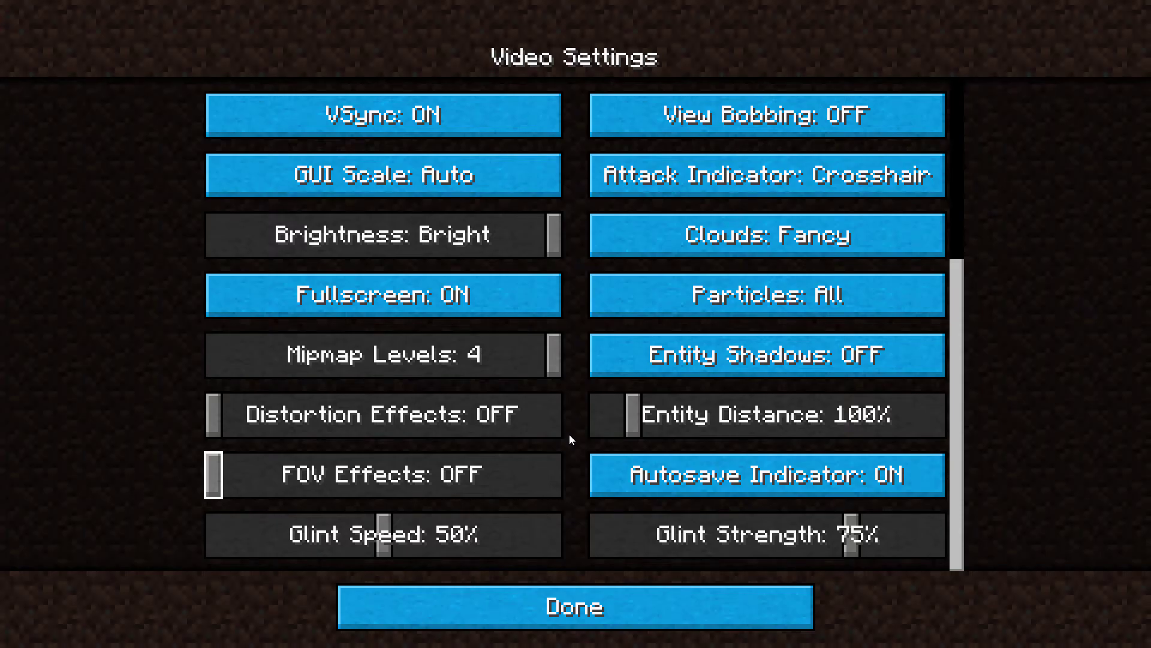
pyautogui.click(580, 597)
pyautogui.click(578, 540)
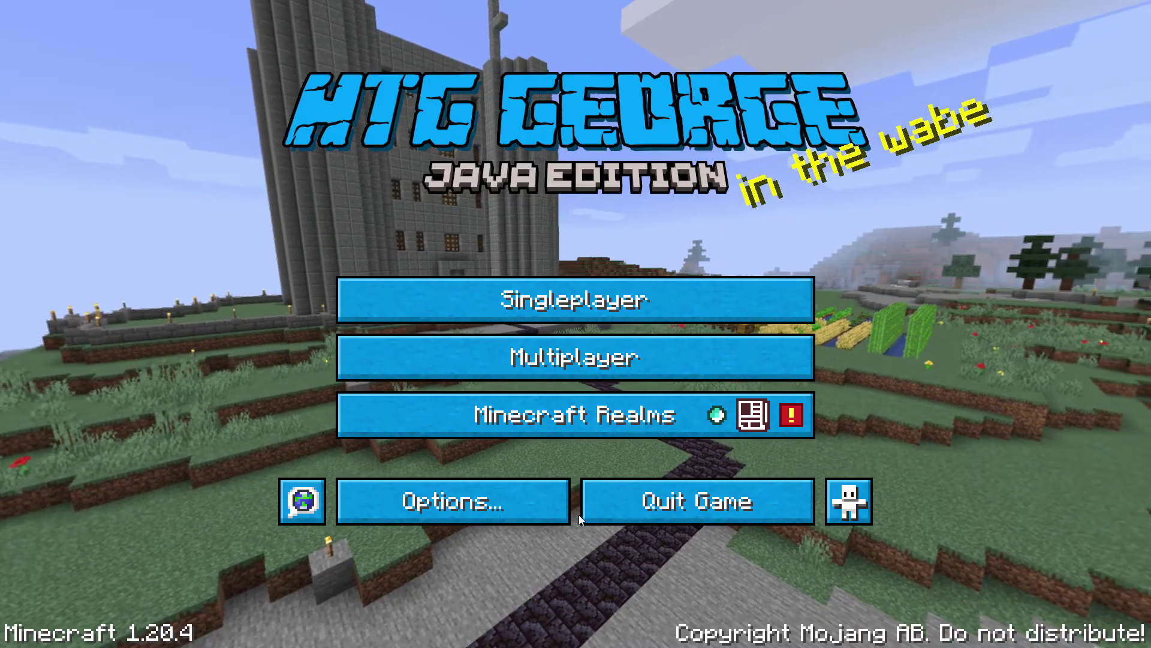
# Load the singleplayer world Cherry Base and place a stone block on the grassy hillside as the viewpoint, ending in first-person view.
pyautogui.click(581, 314)
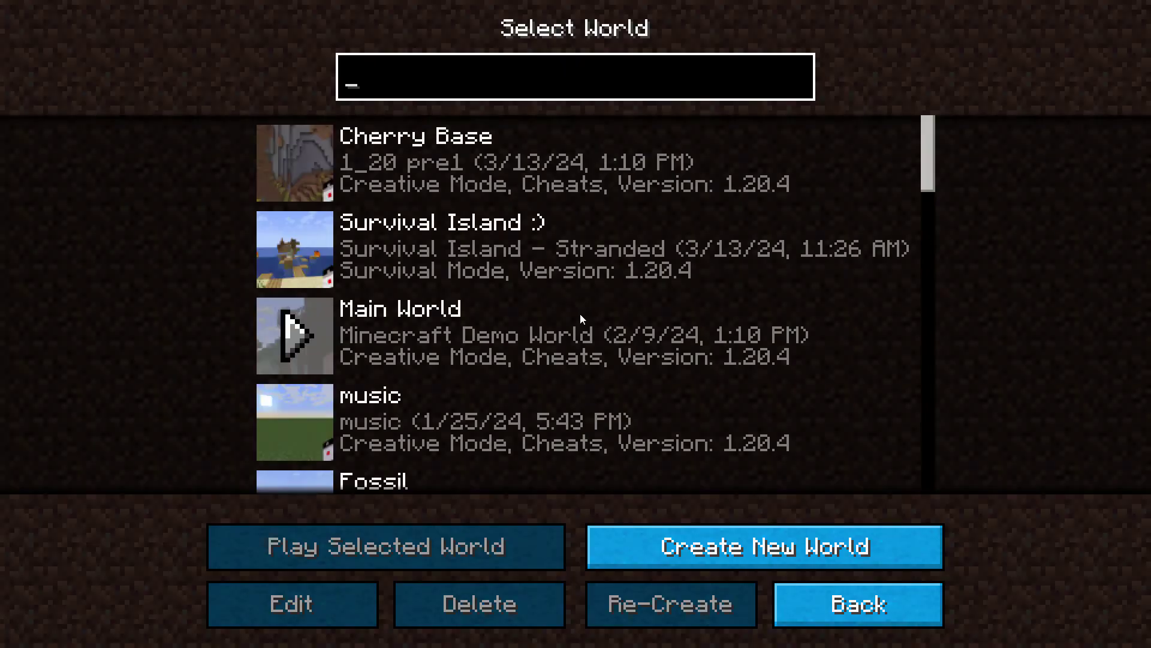
pyautogui.click(423, 166)
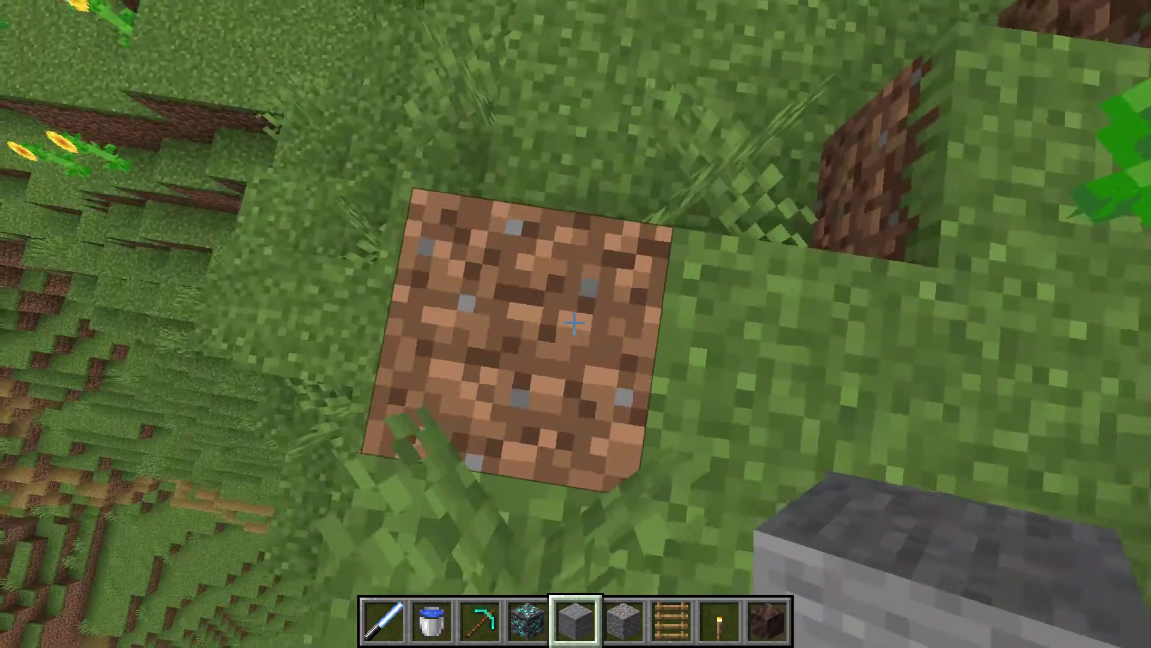
pyautogui.rightClick(574, 322)
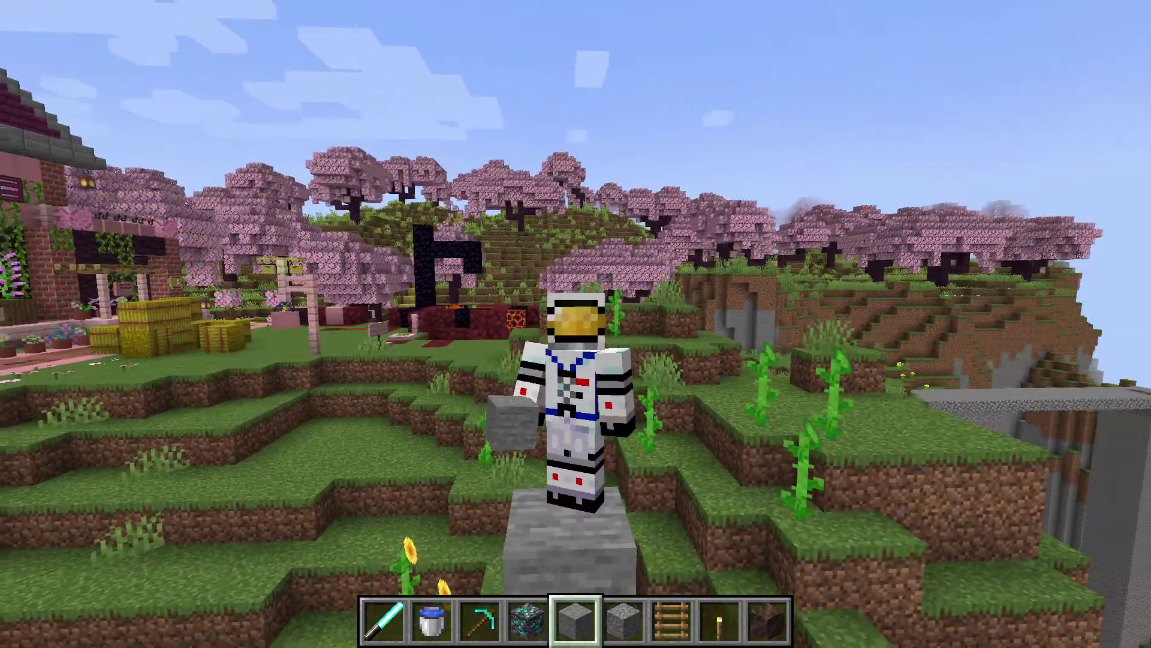
pyautogui.press('F5')
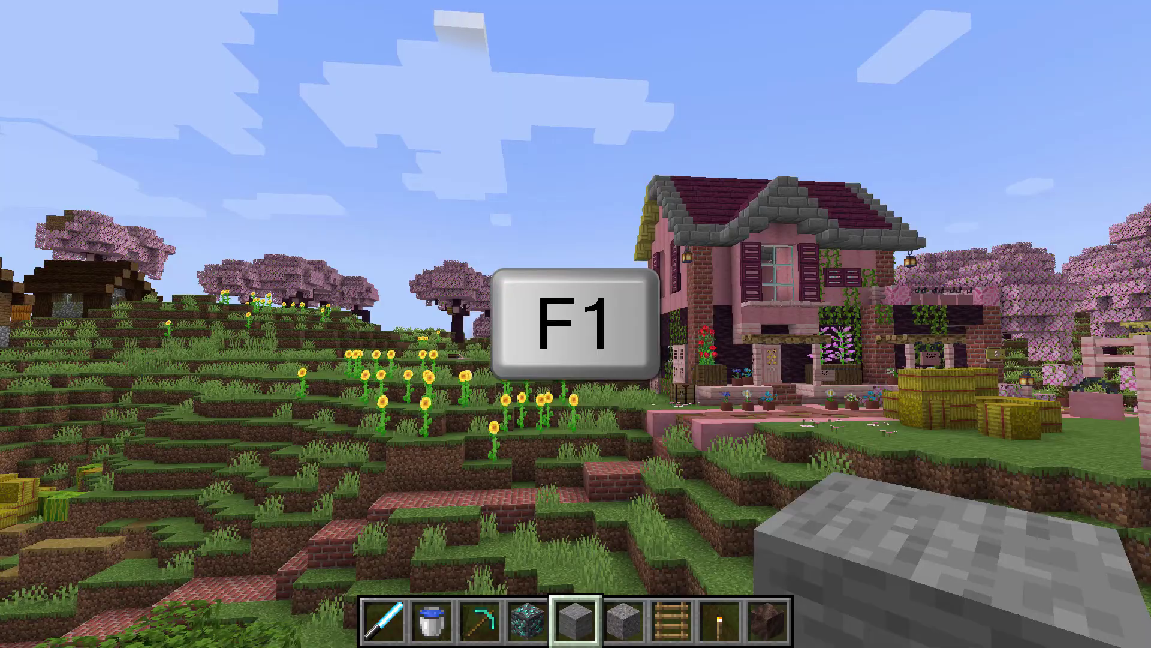
# Toggle the HUD off and on and try capturing a screenshot of the view toward the pink house.
pyautogui.press('F1')
pyautogui.press('F1')
pyautogui.press('F1')
pyautogui.press('F1')
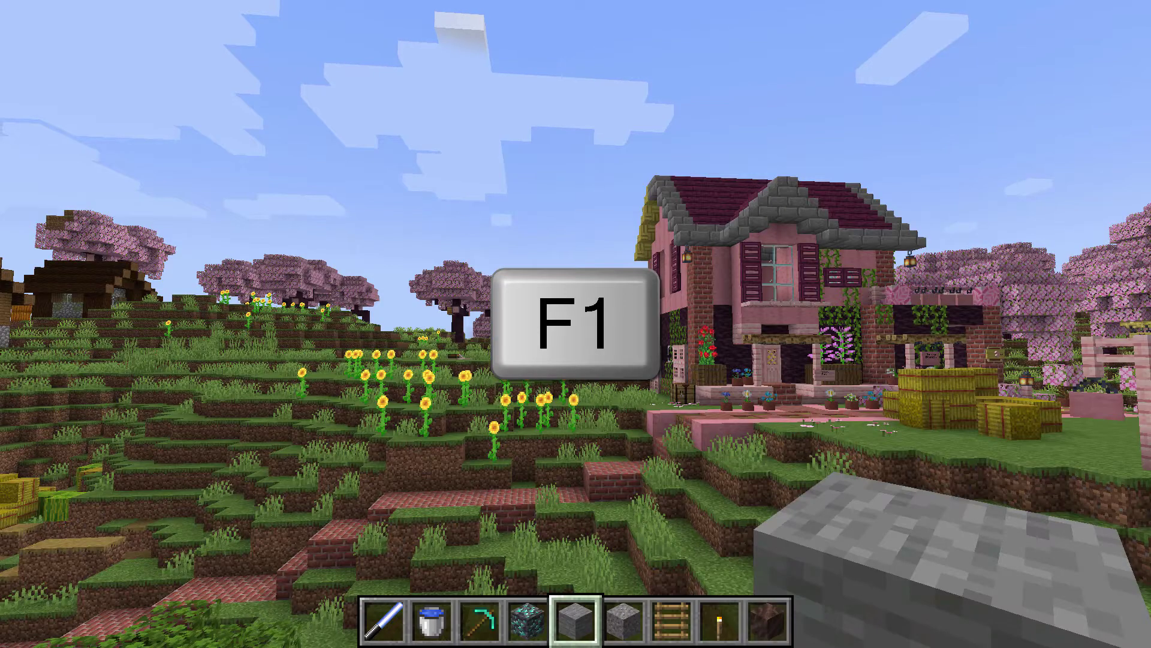
pyautogui.press('F1')
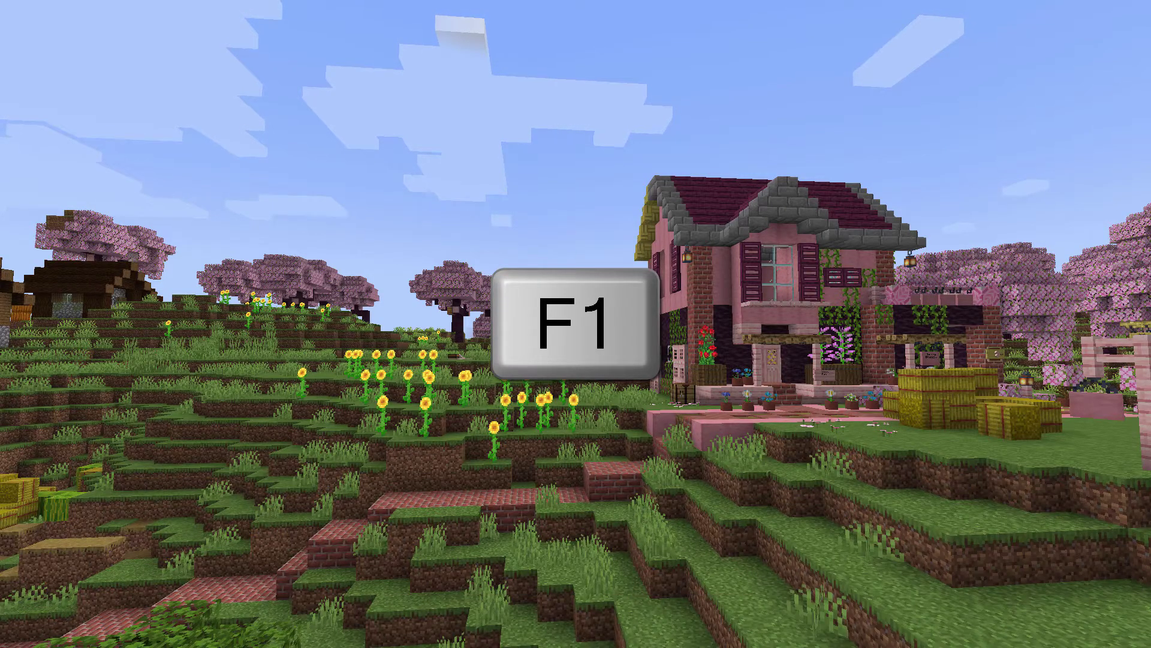
pyautogui.press('F1')
pyautogui.press('F1')
pyautogui.press('F1')
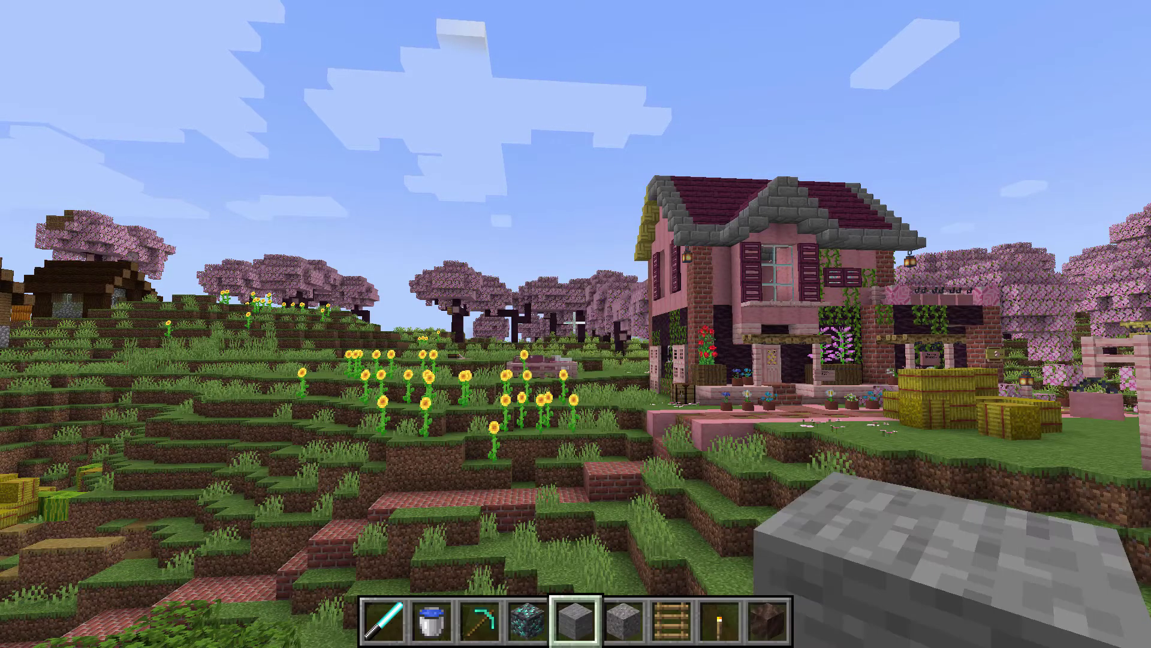
pyautogui.press('F1')
pyautogui.press('F2')
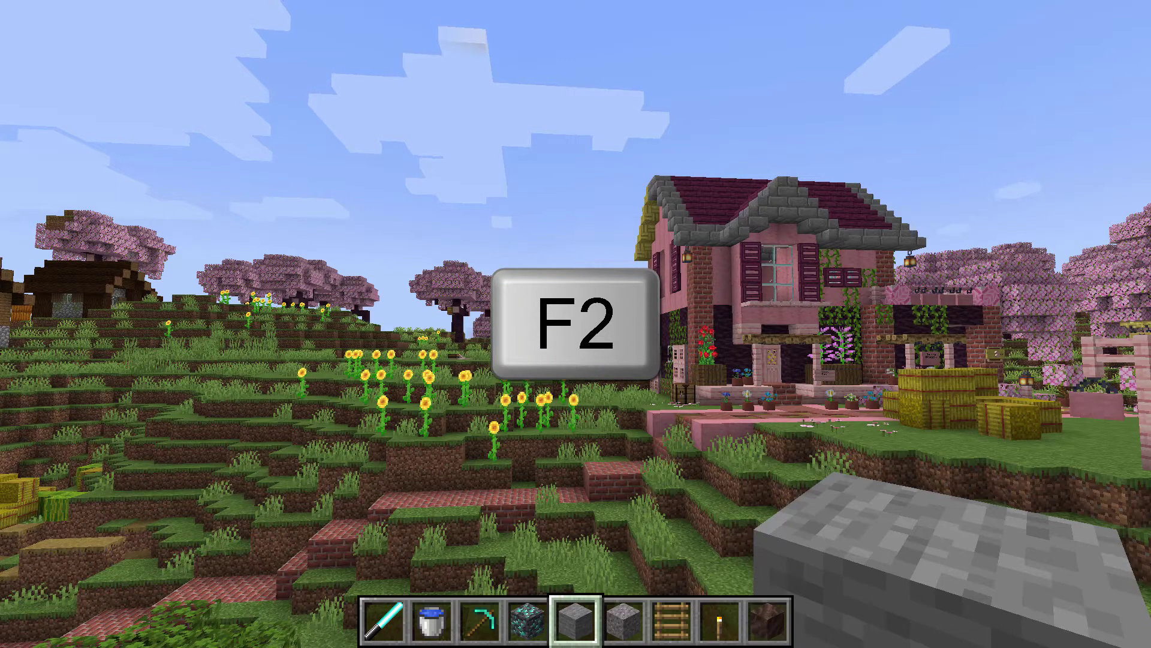
pyautogui.press('F2')
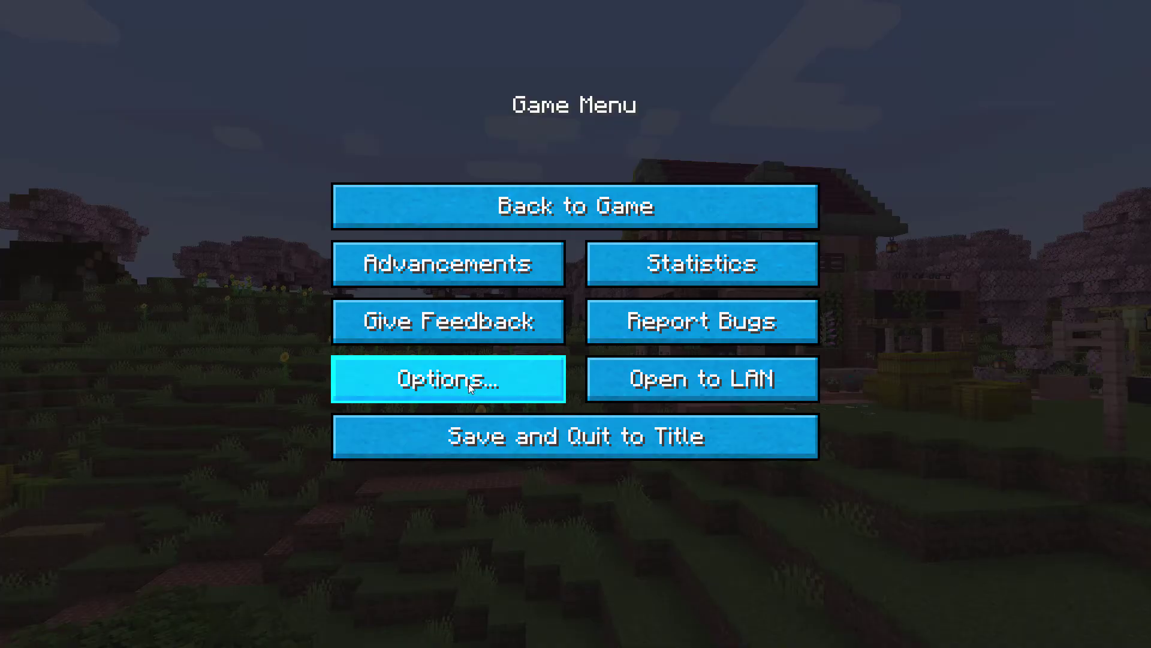
# Set the field of view to 90 in the game options, then save and quit the world.
pyautogui.click(469, 383)
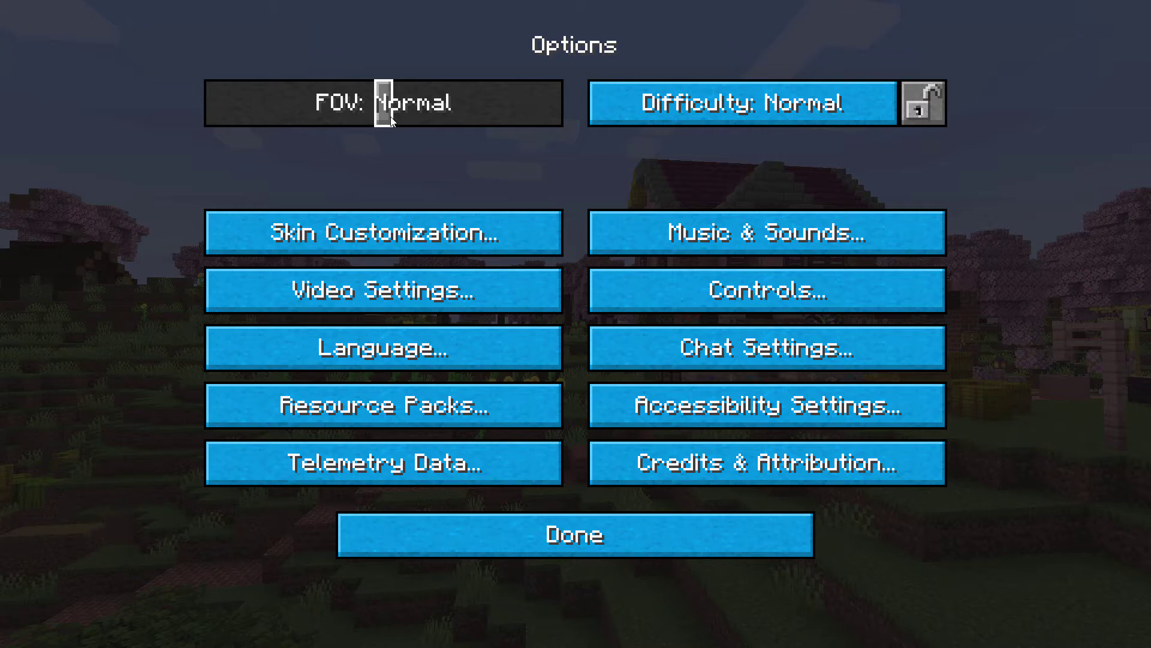
pyautogui.moveTo(390, 119); pyautogui.dragTo(471, 120)
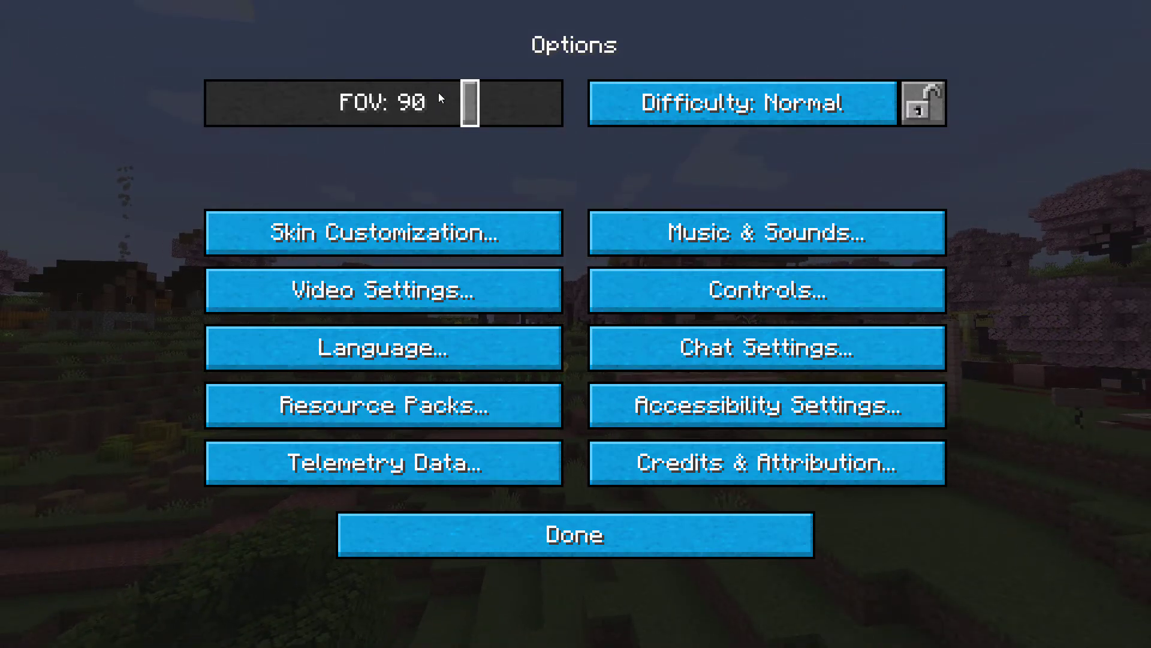
pyautogui.click(566, 523)
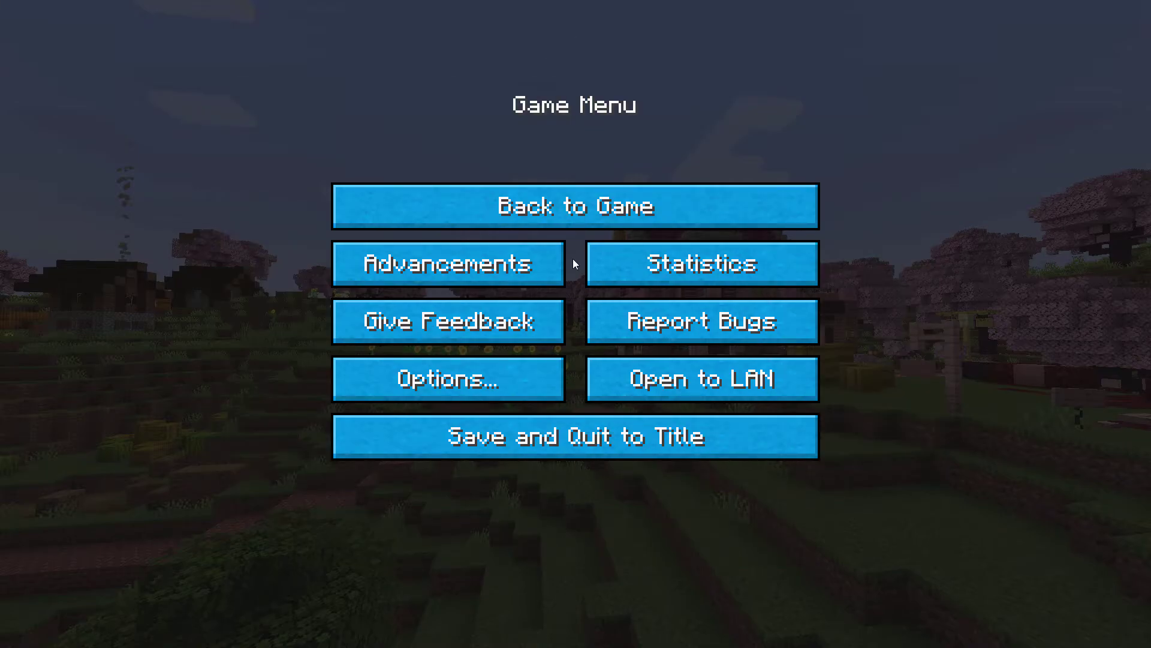
pyautogui.click(577, 427)
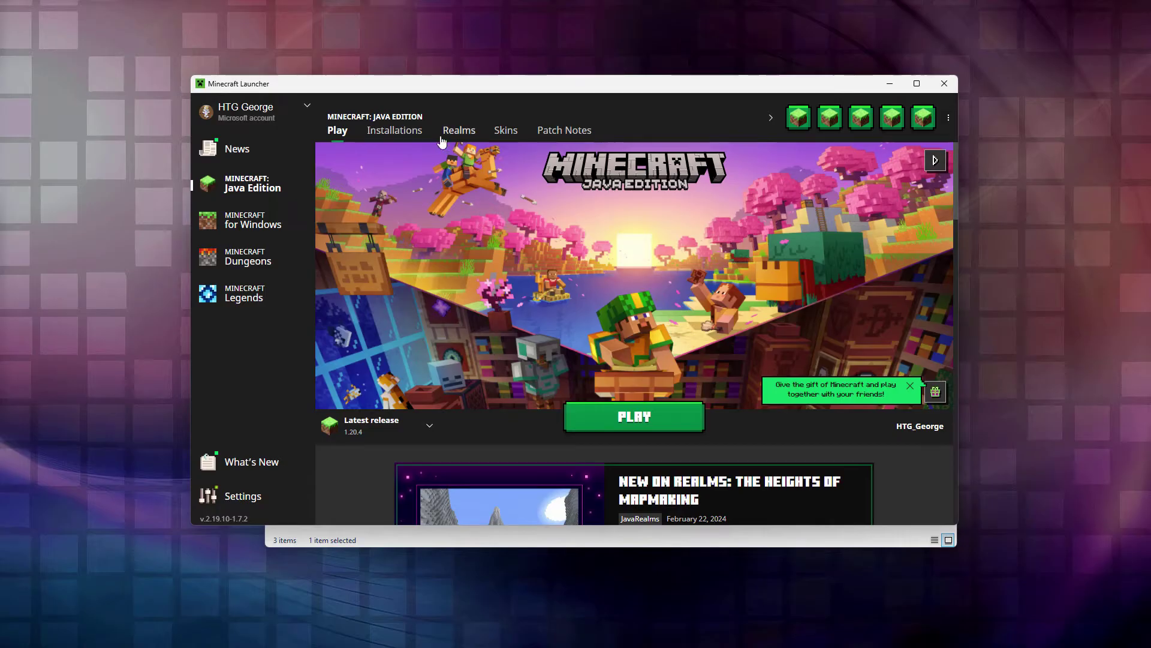
# In the Minecraft Launcher, open the Latest release installation for editing and check the Windows display resolution.
pyautogui.click(394, 130)
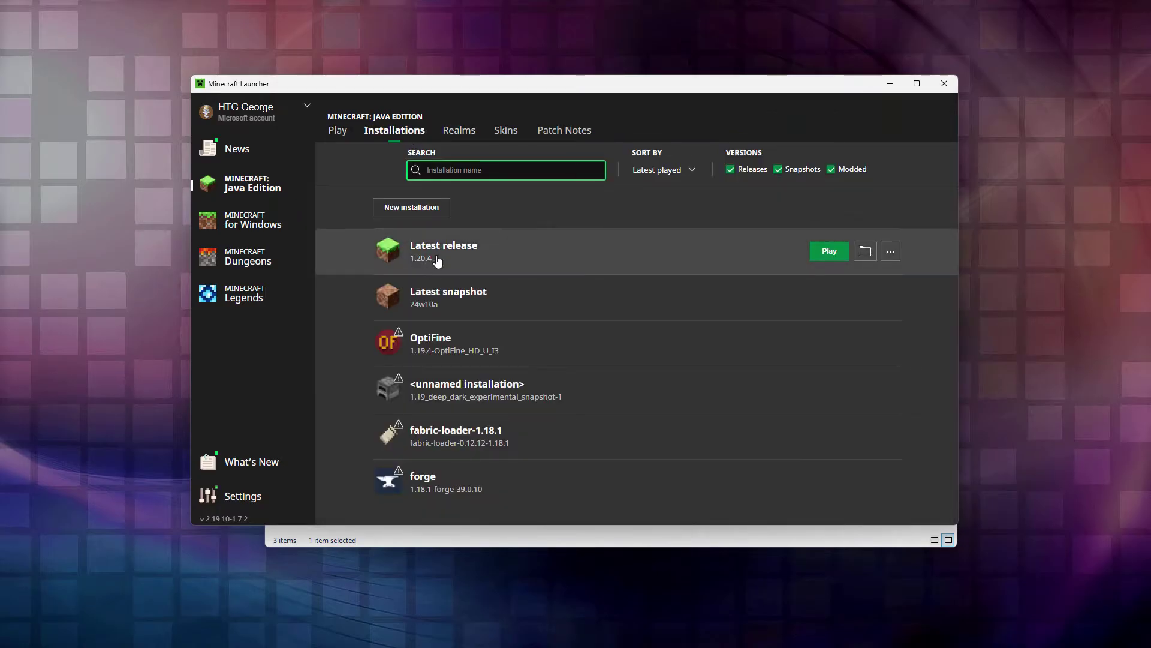
pyautogui.click(891, 252)
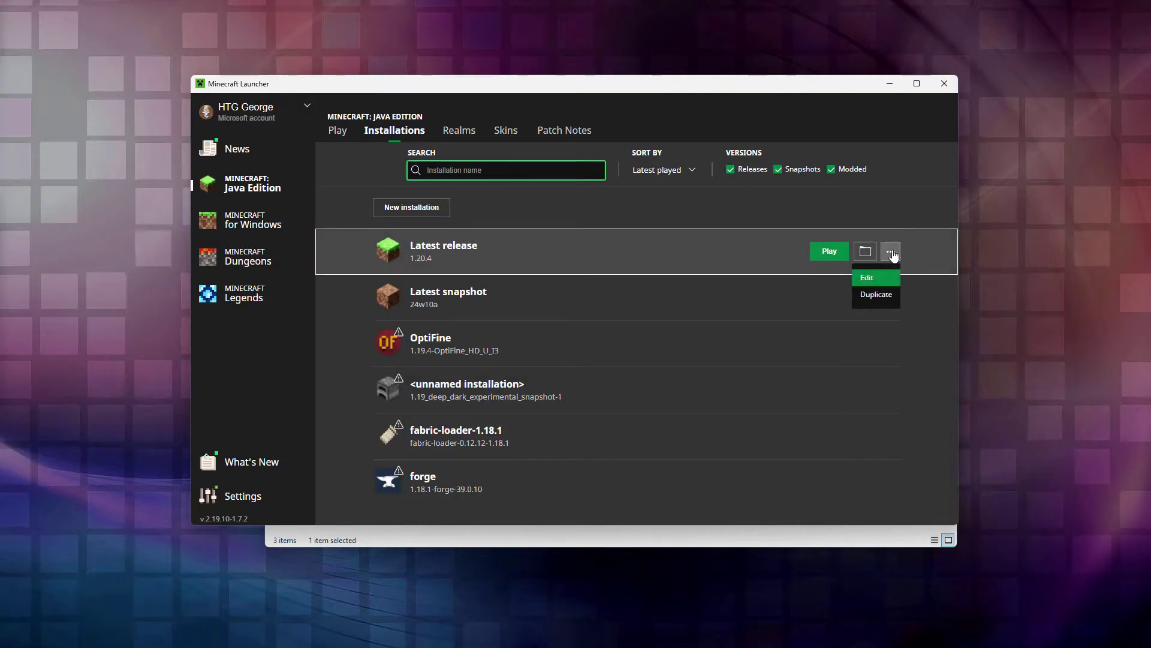
pyautogui.click(867, 282)
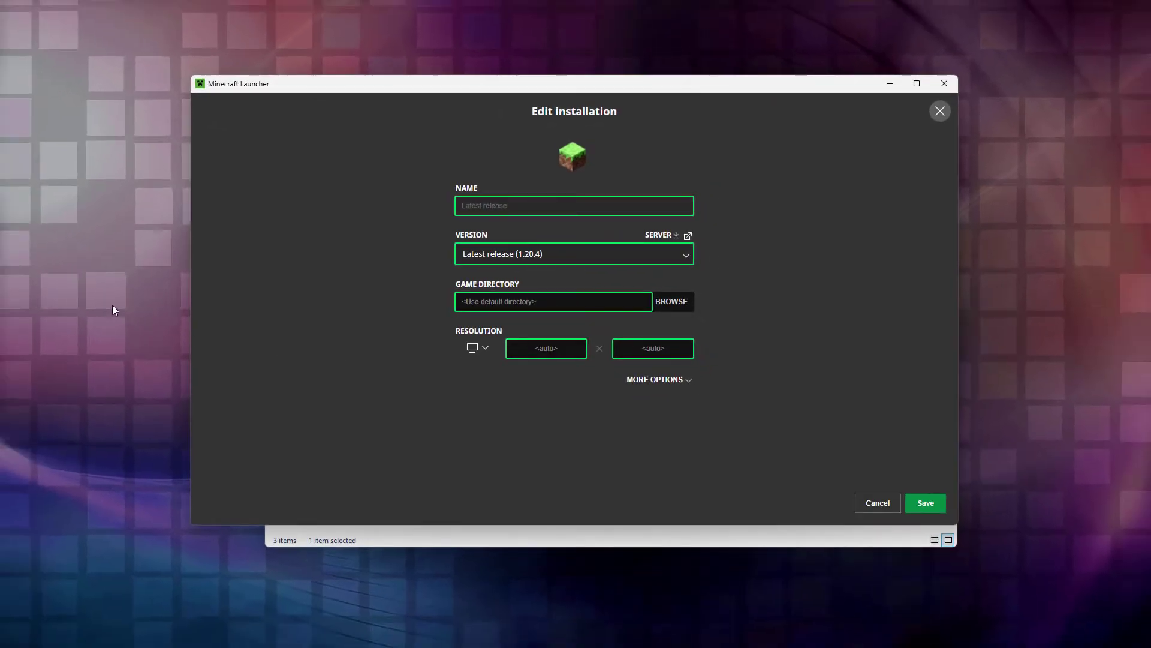
pyautogui.rightClick(110, 303)
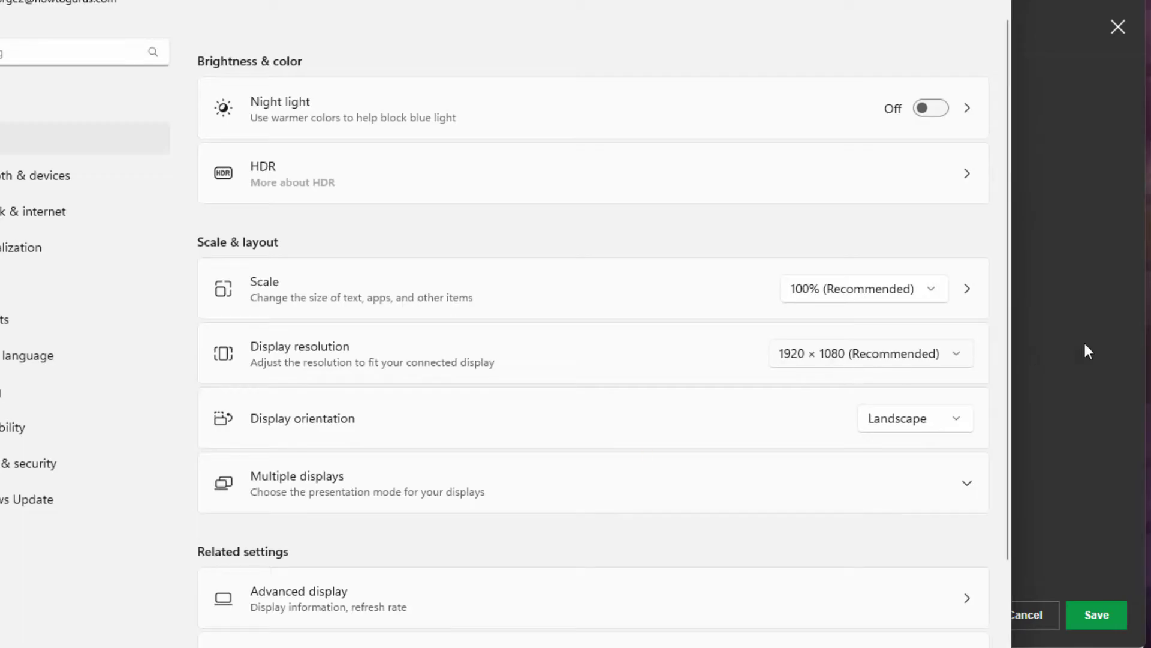
# Set the Latest release installation's resolution to 1024 × 1024 and save it.
pyautogui.click(528, 382)
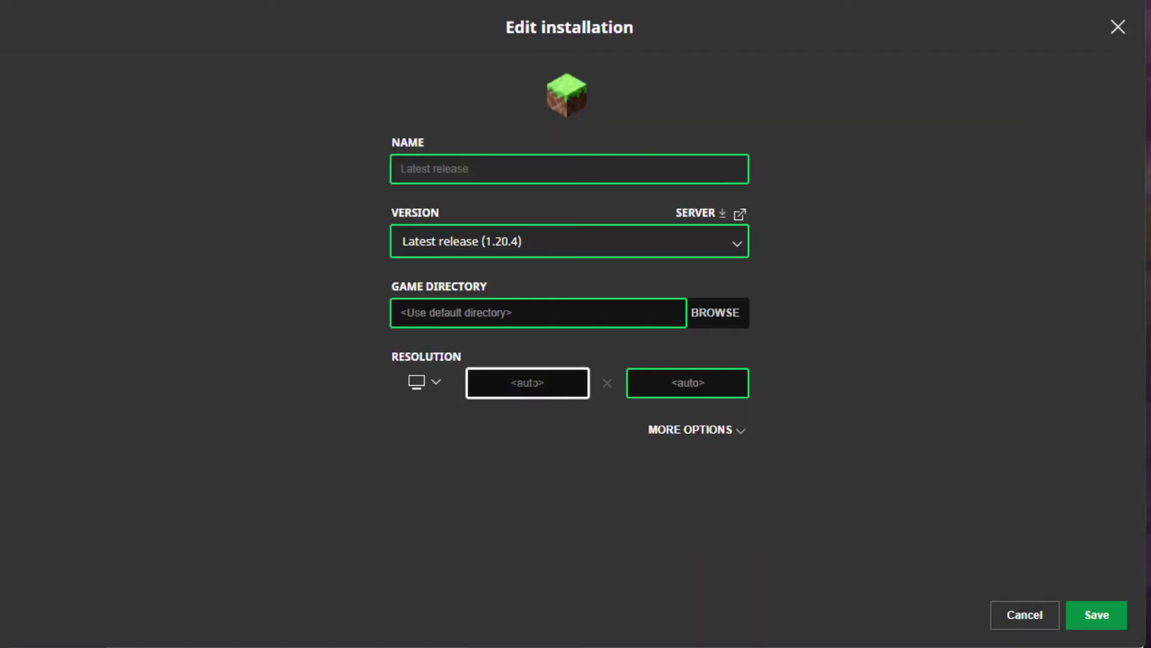
pyautogui.write('1024')
pyautogui.click(688, 382)
pyautogui.write('1024')
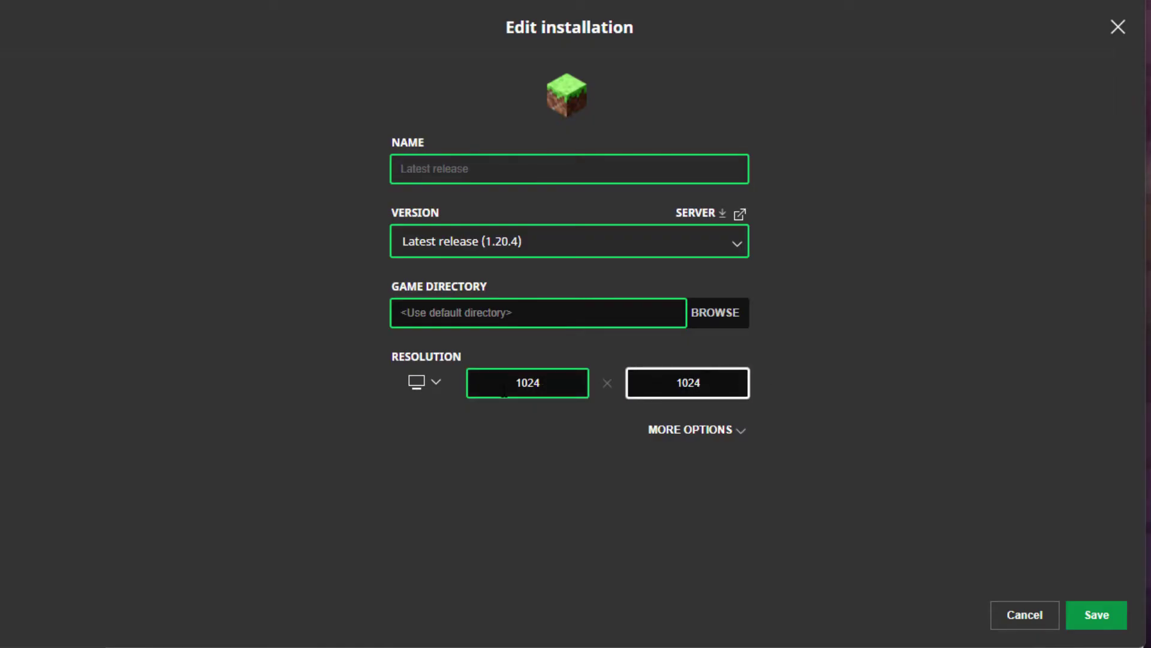
pyautogui.click(1099, 618)
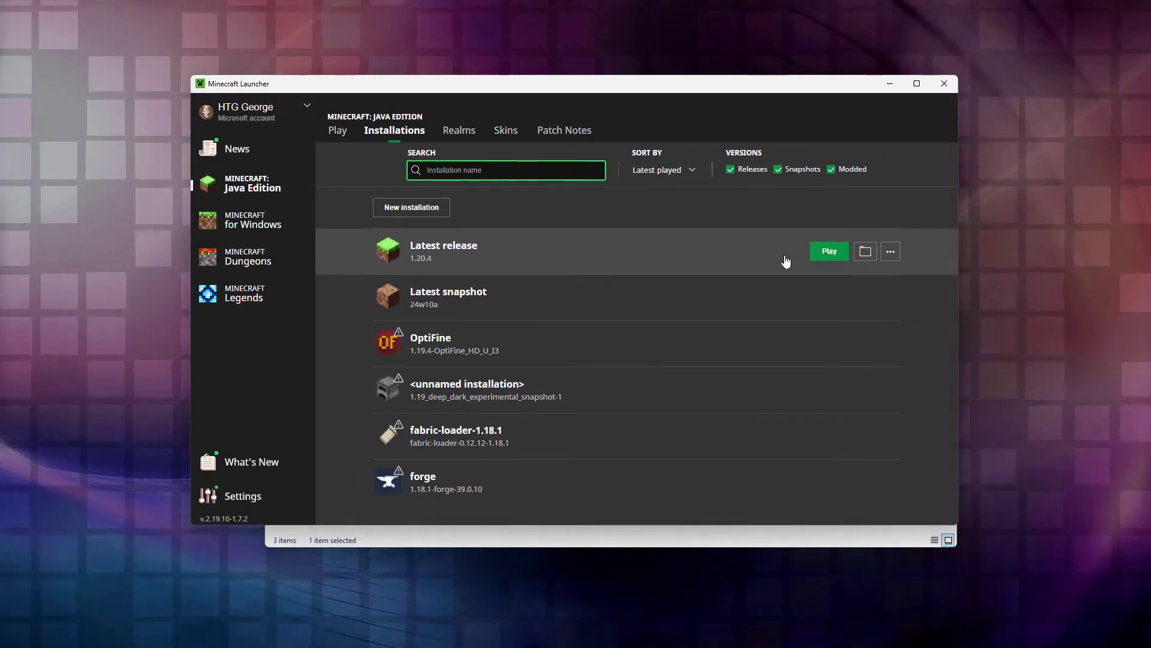
# Launch the Latest release, load the Cherry Base world and hide the HUD.
pyautogui.click(932, 240)
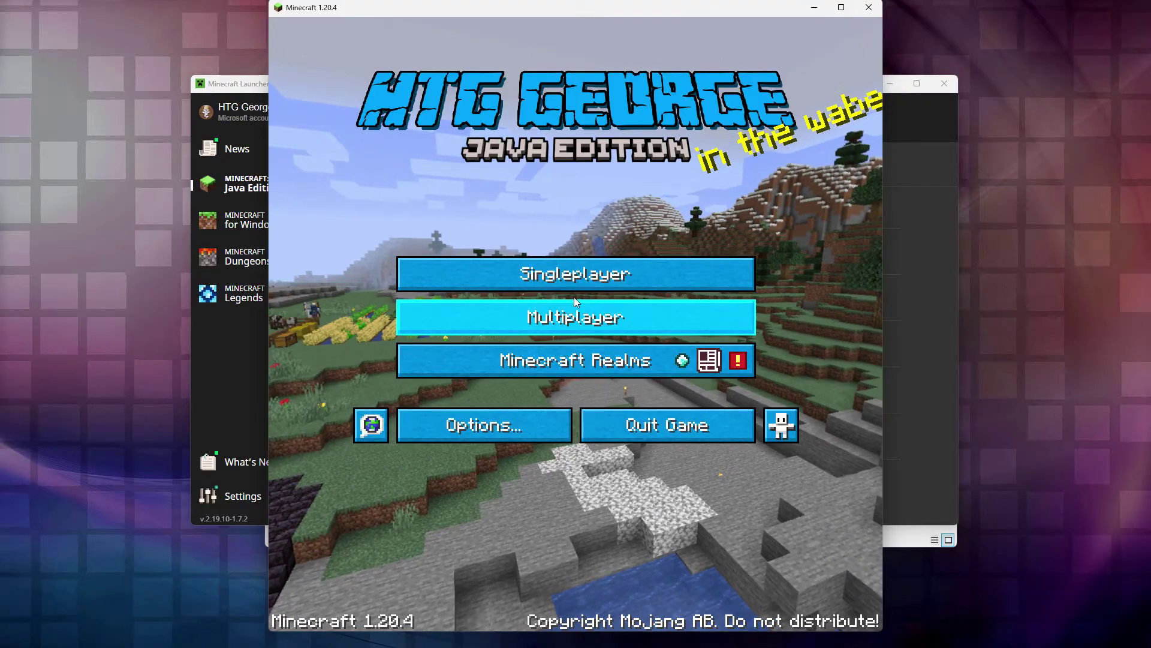
pyautogui.click(582, 275)
pyautogui.click(466, 139)
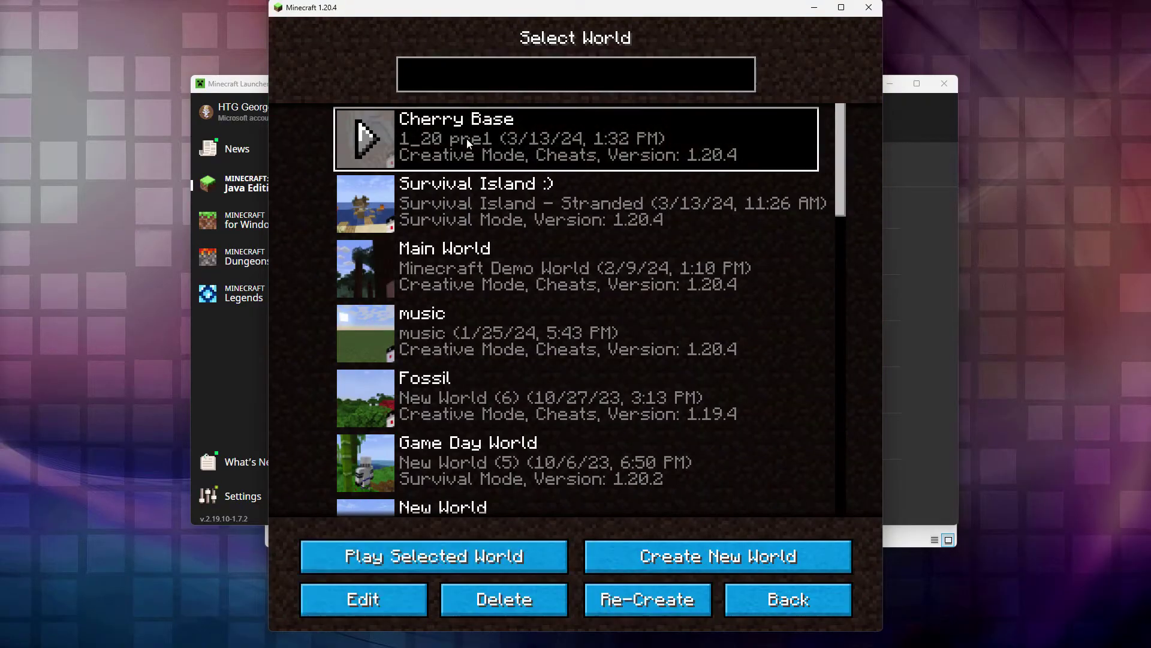
pyautogui.click(403, 562)
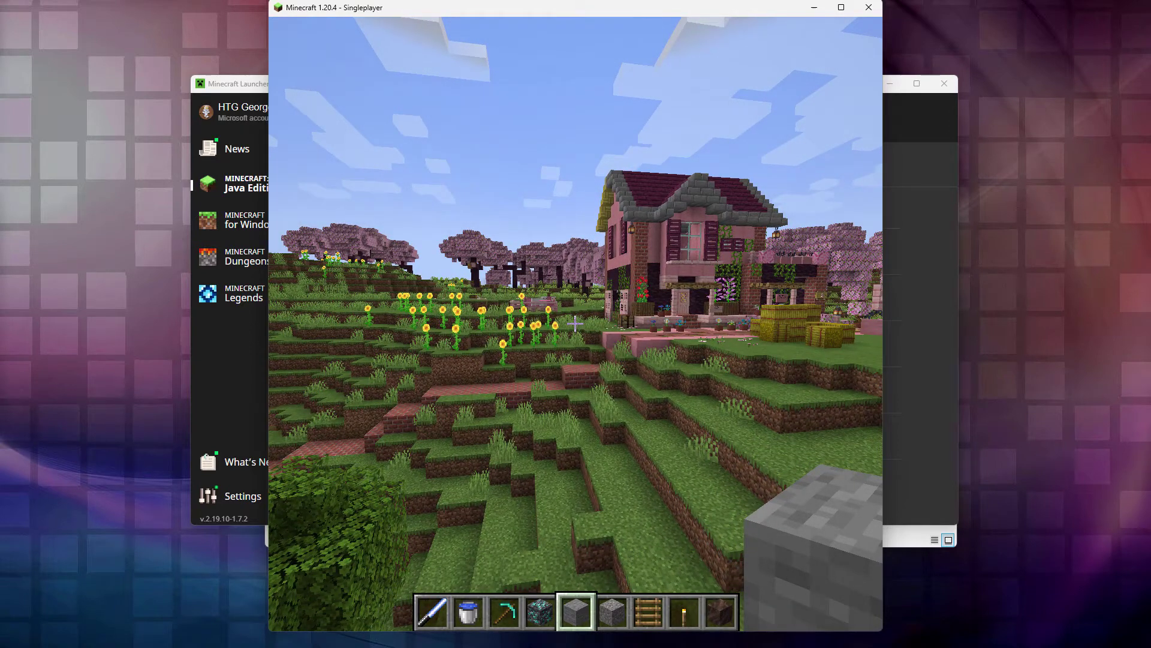
pyautogui.press('F1')
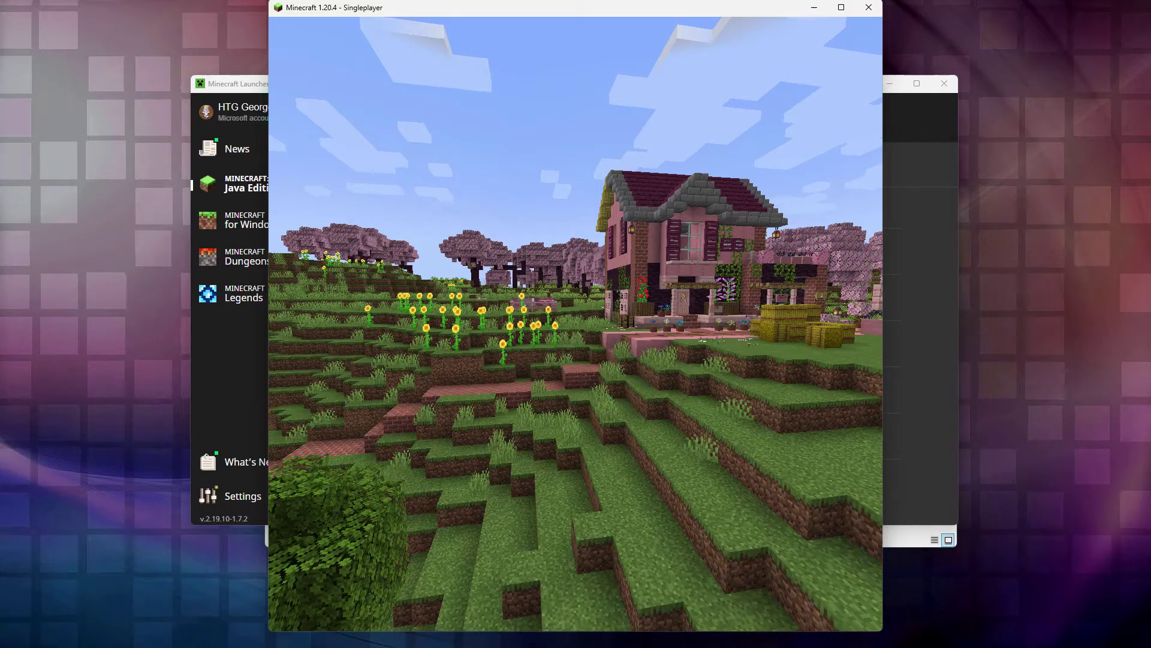
# Run /tp @p ~ ~ ~ 0 0, take a screenshot of that view, and briefly show the HUD to check the save before hiding it again.
pyautogui.write('/tp ')
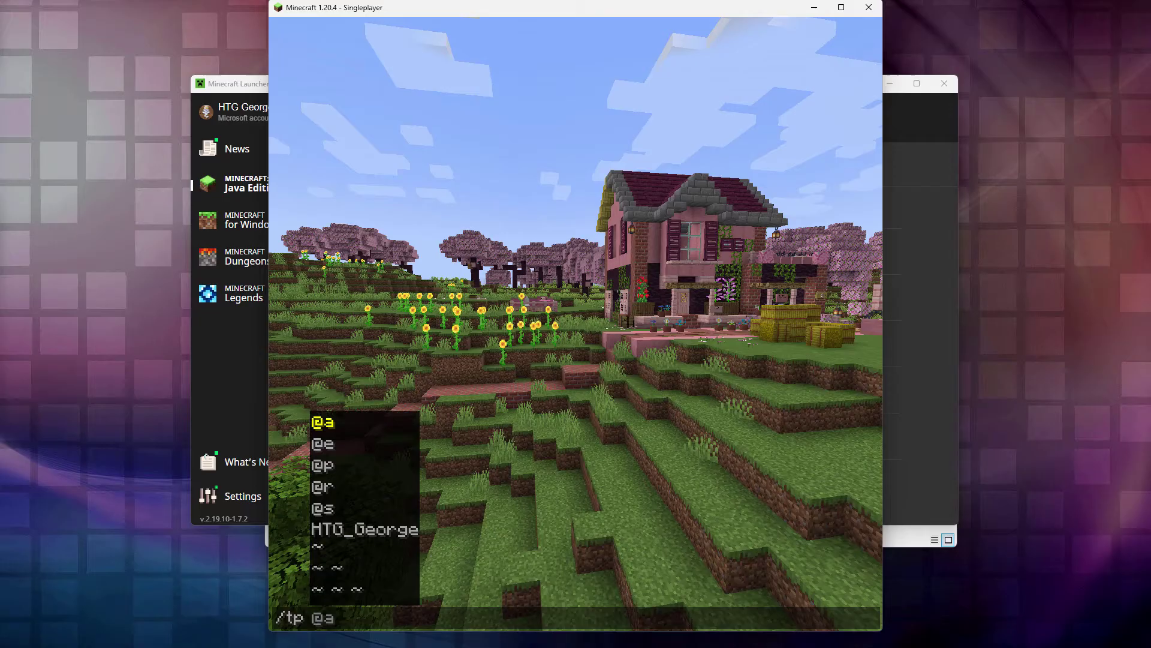
pyautogui.write('@p[')
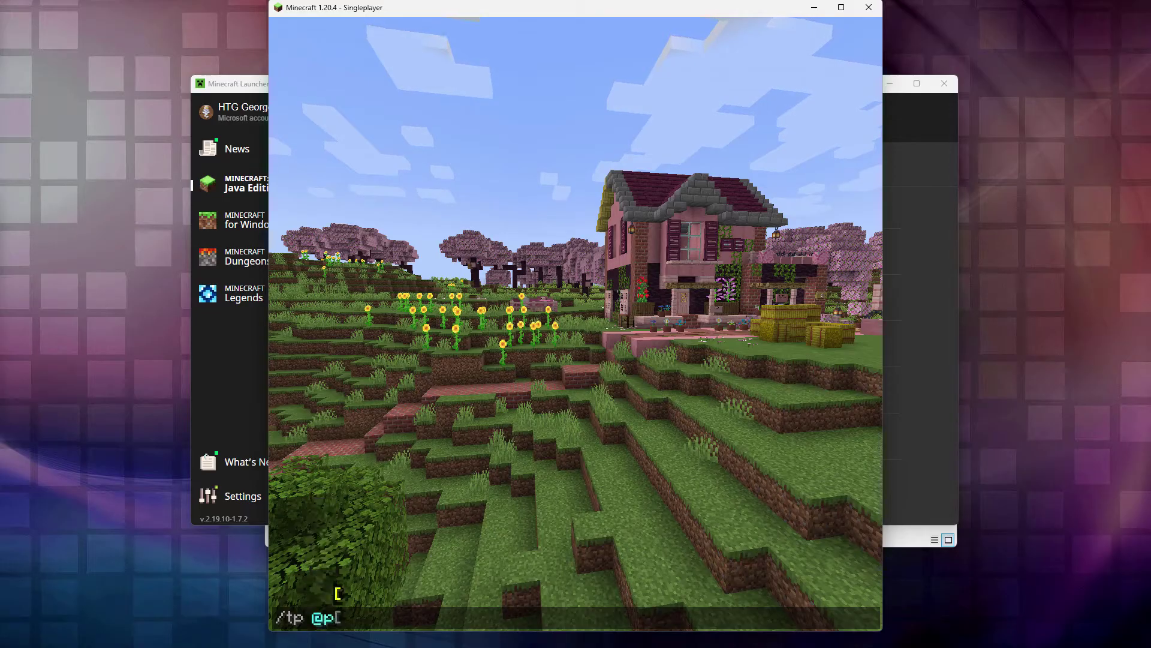
pyautogui.press('BackSpace')
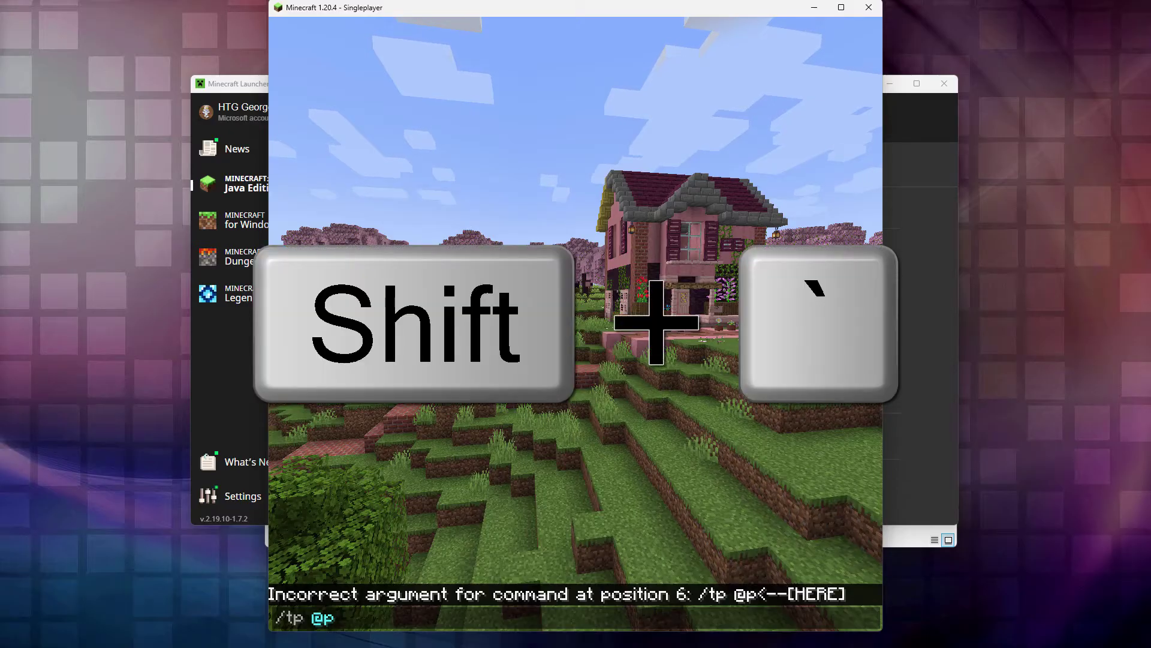
pyautogui.write('~')
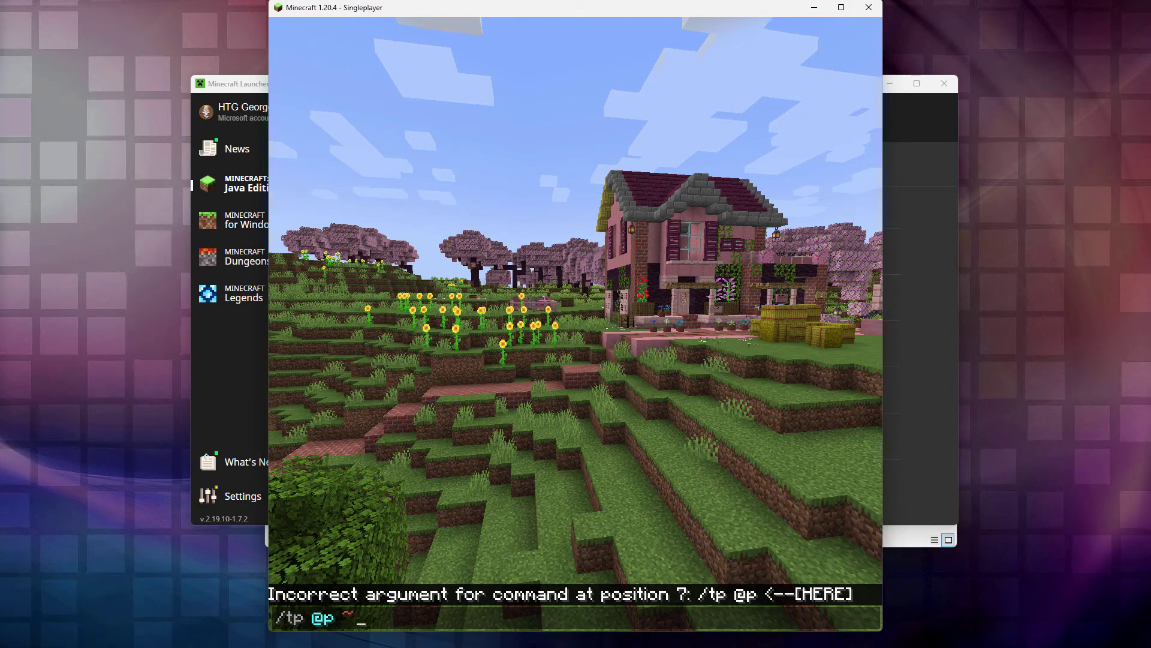
pyautogui.write(' ~ ~')
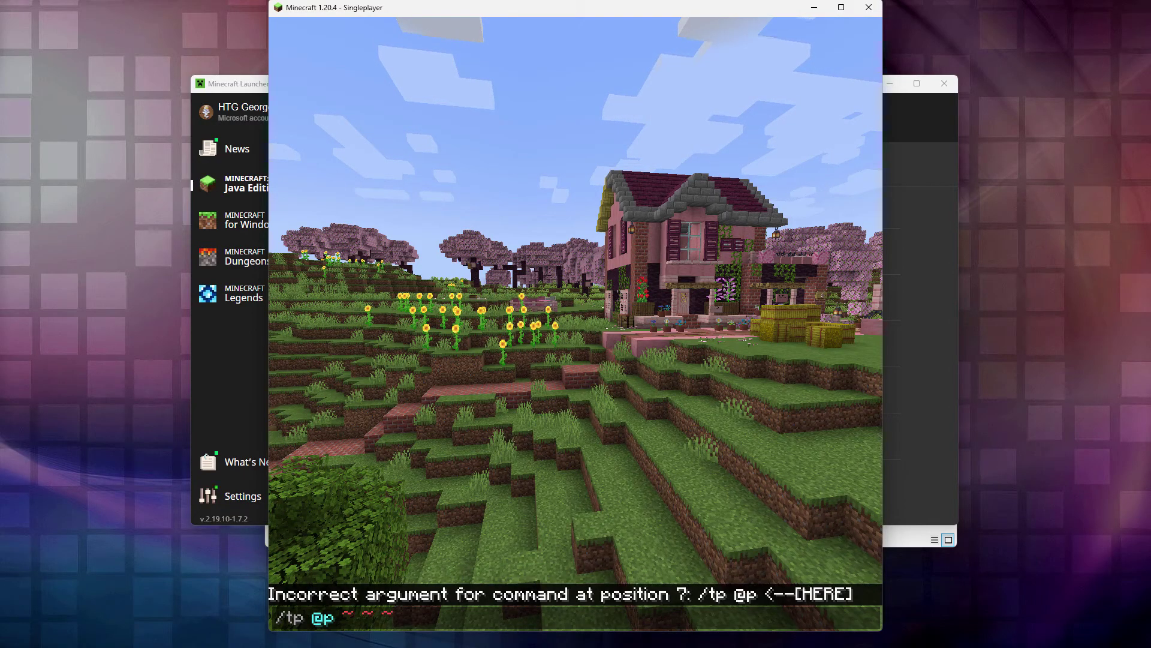
pyautogui.write(' 0 0')
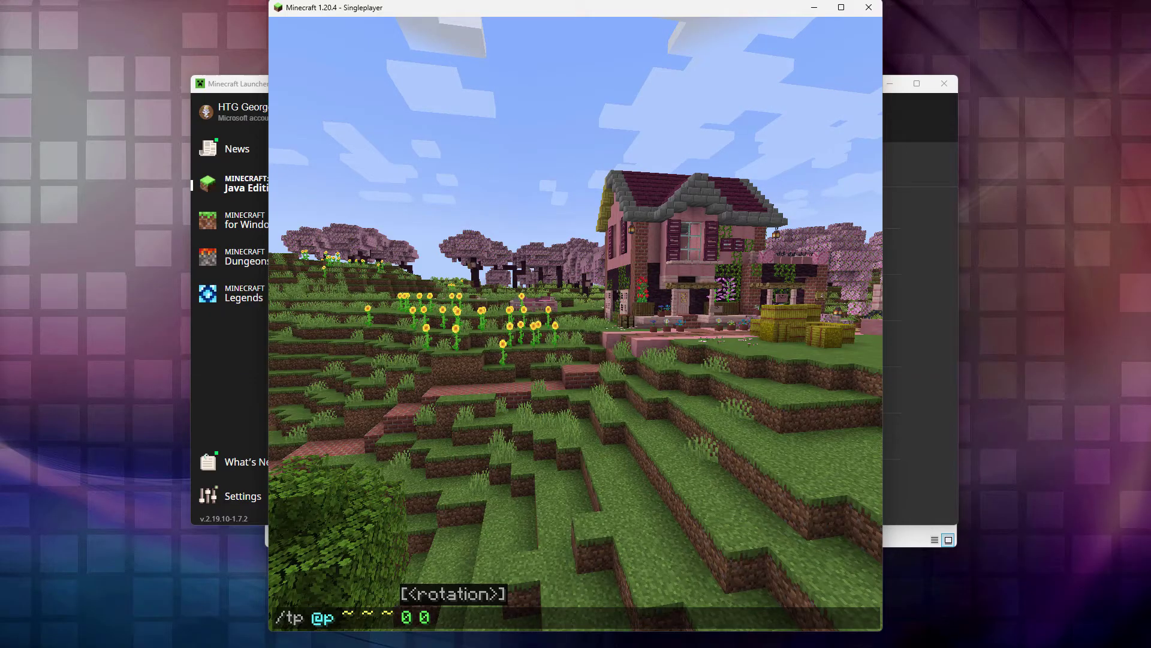
pyautogui.press('Return')
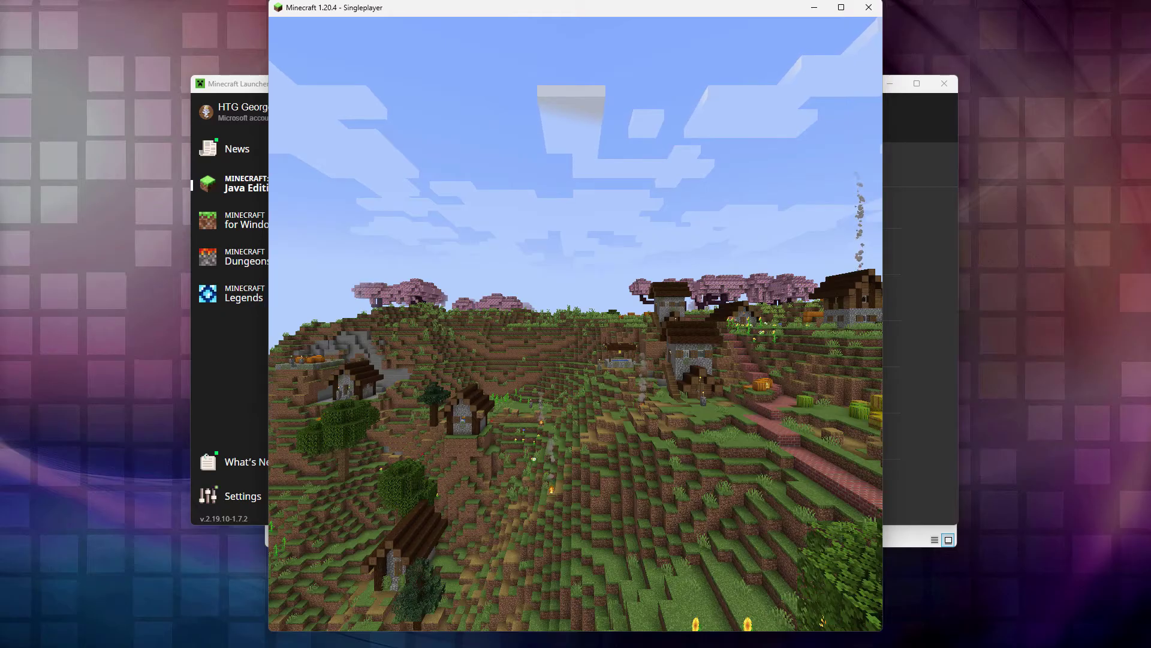
pyautogui.press('F2')
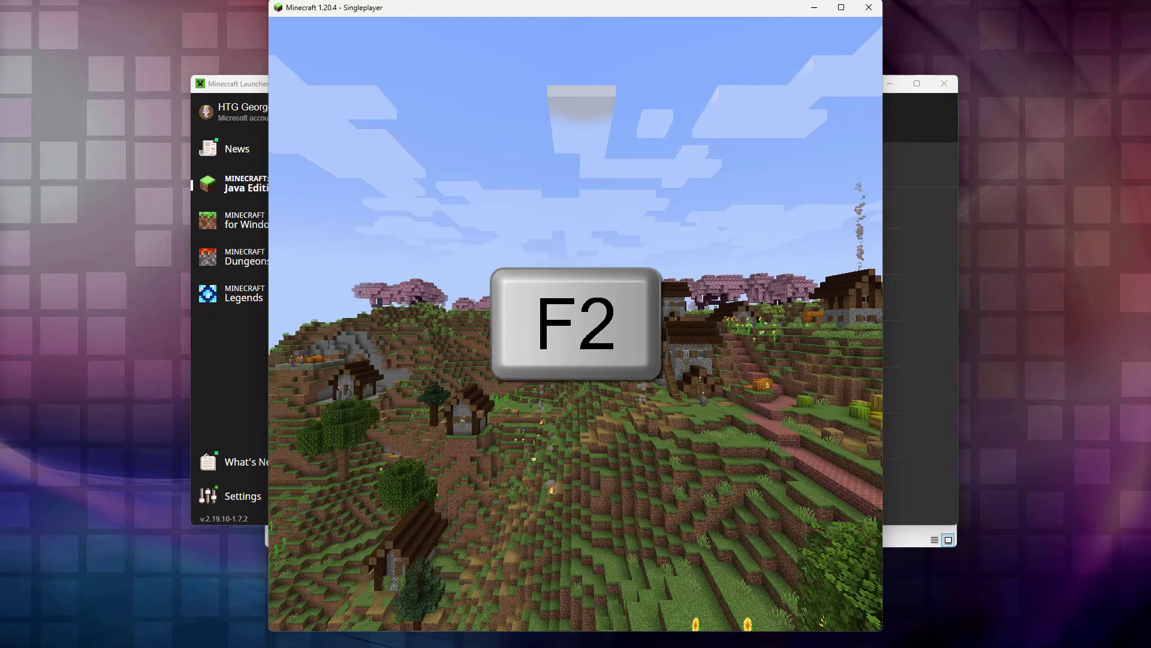
pyautogui.press('F1')
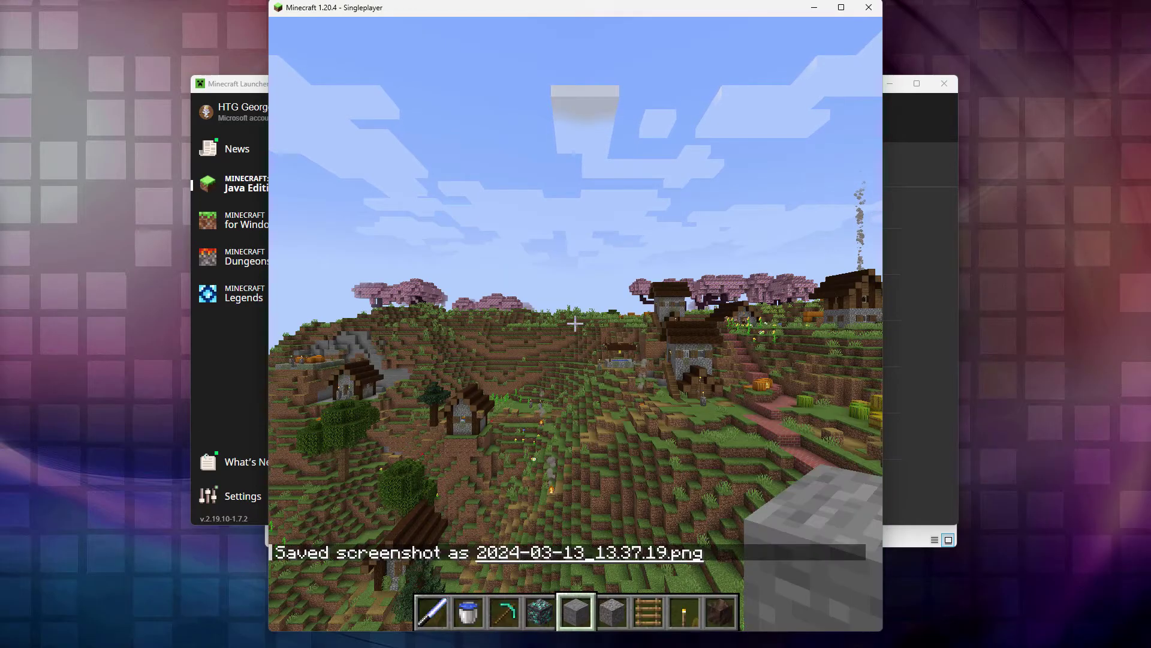
pyautogui.press('F1')
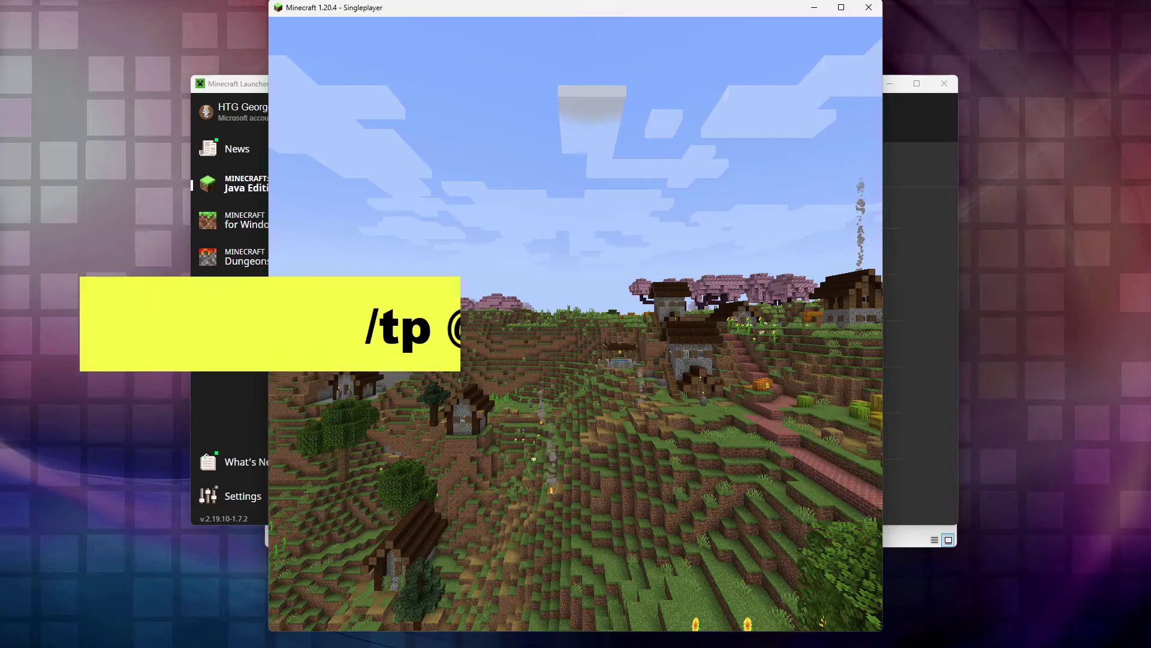
# Turn the player in place with /tp @p ~ ~ ~ 90 0 and take a screenshot of that view.
pyautogui.write('/tp ')
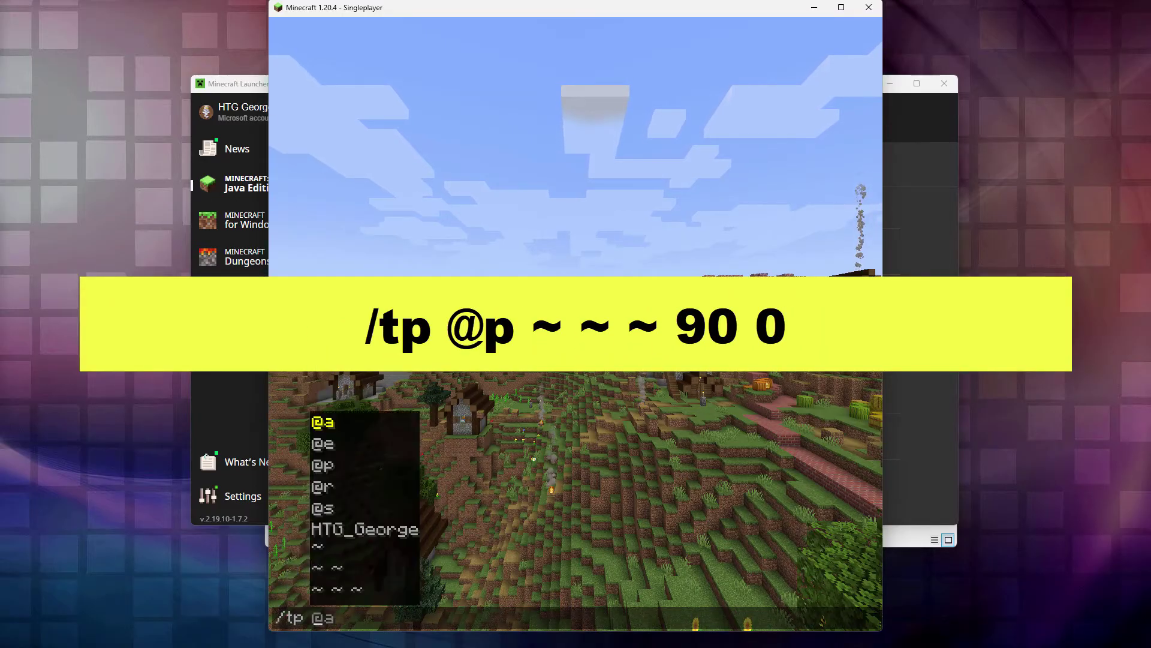
pyautogui.write('@p ')
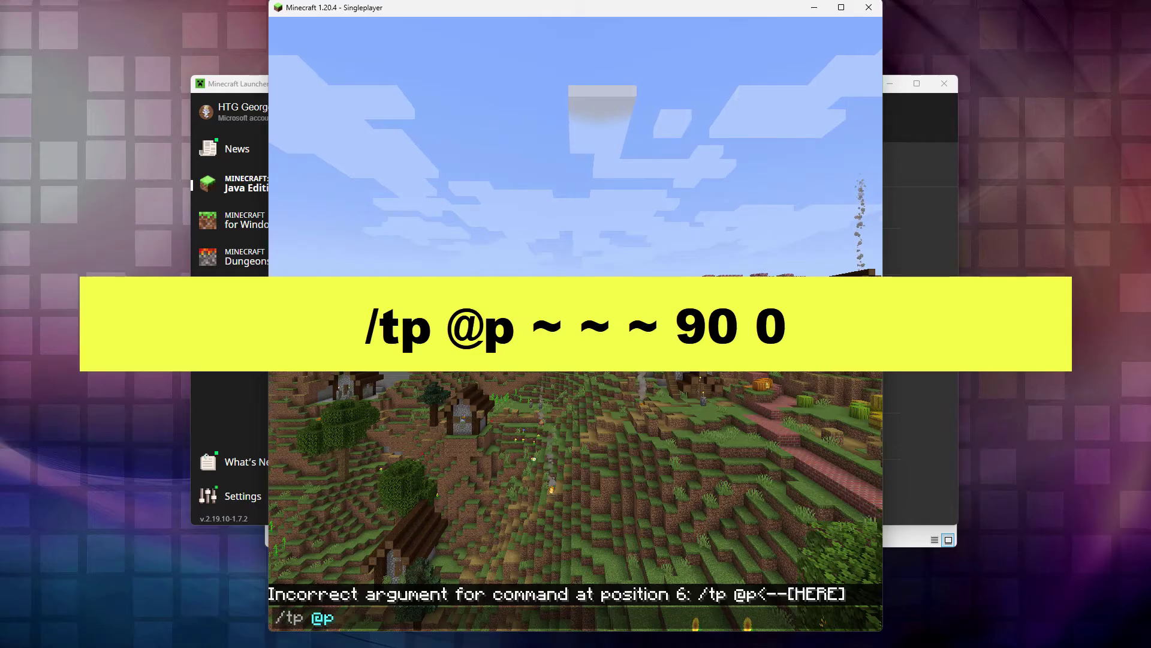
pyautogui.write('~ ~ ')
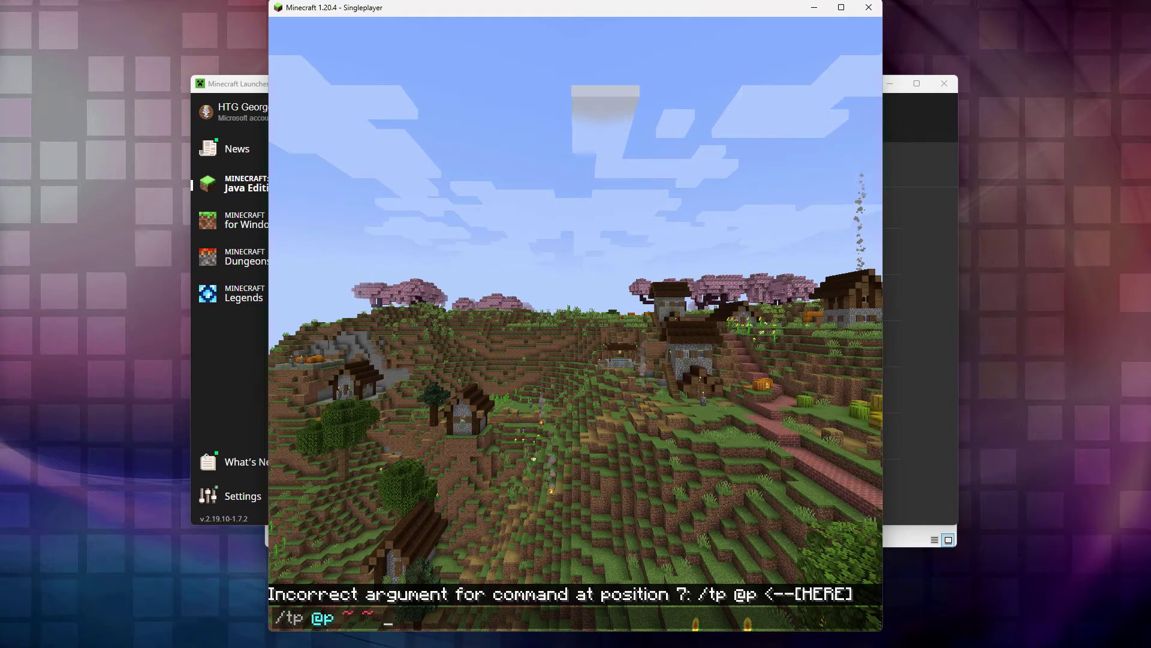
pyautogui.write('~ 90')
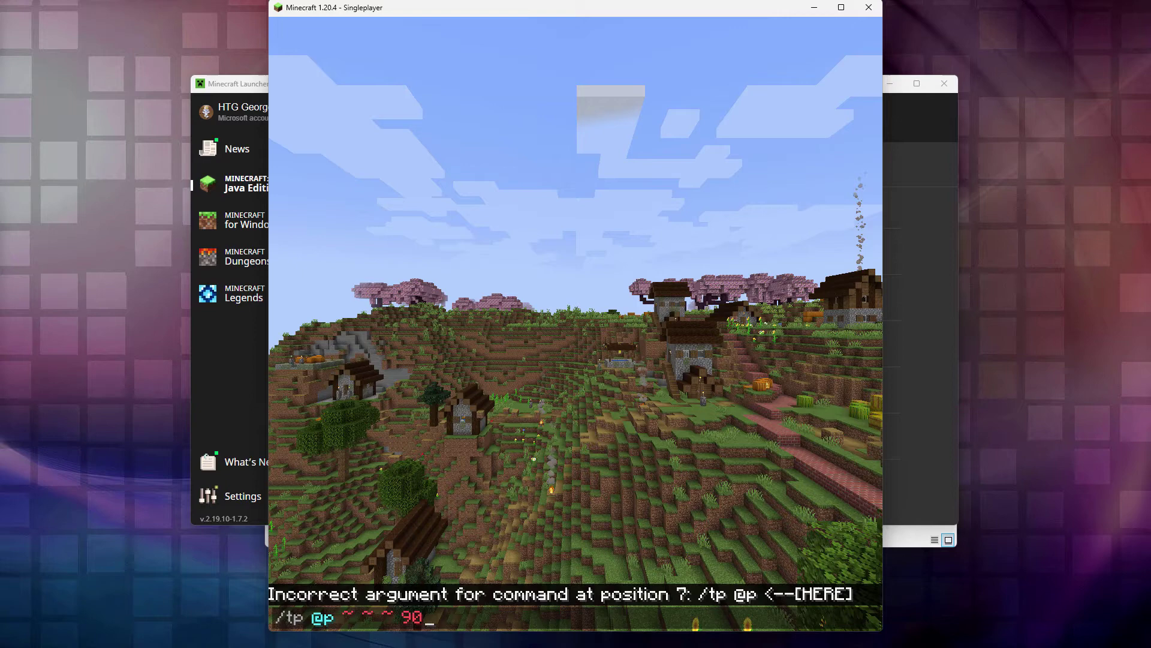
pyautogui.write(' 0')
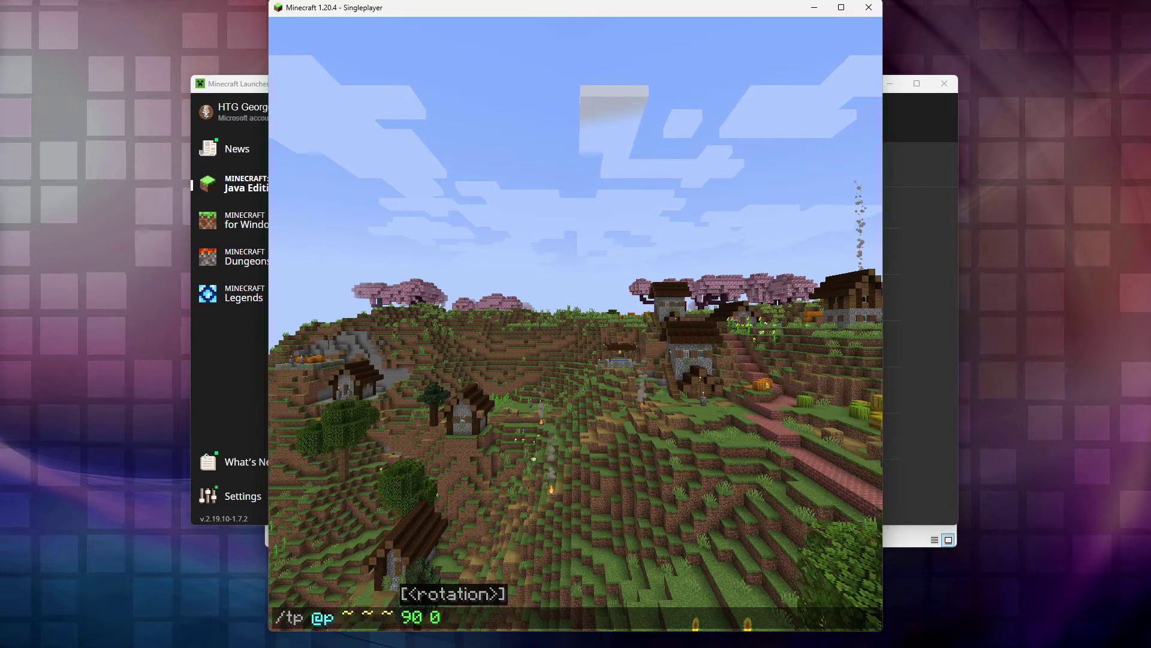
pyautogui.press('Return')
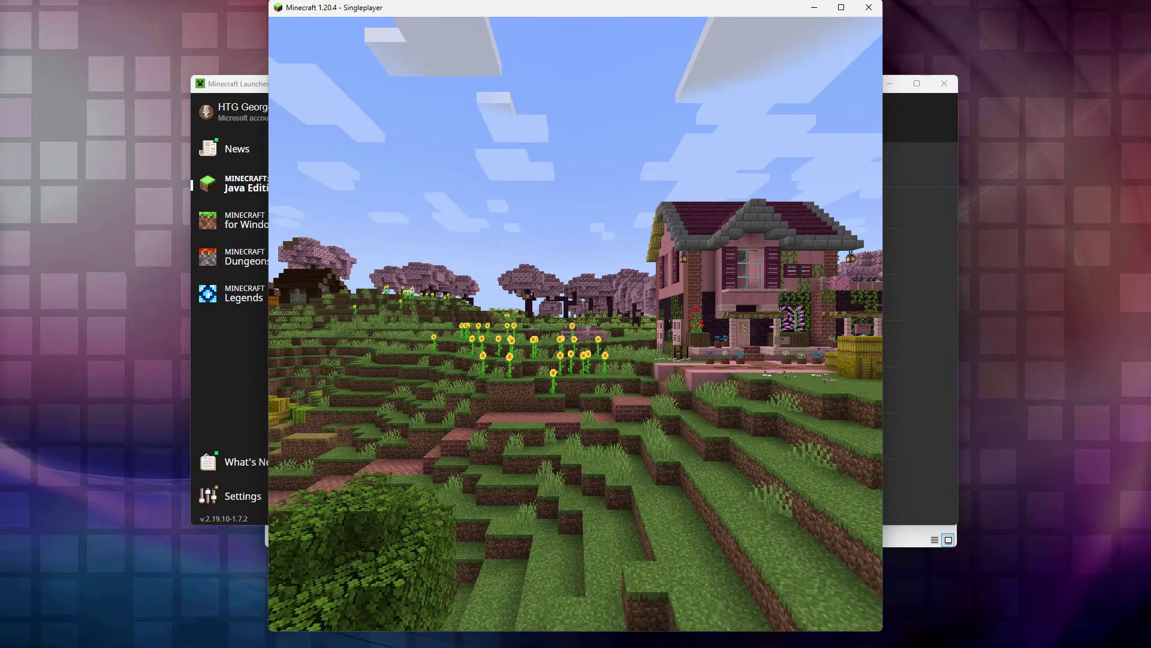
pyautogui.press('F2')
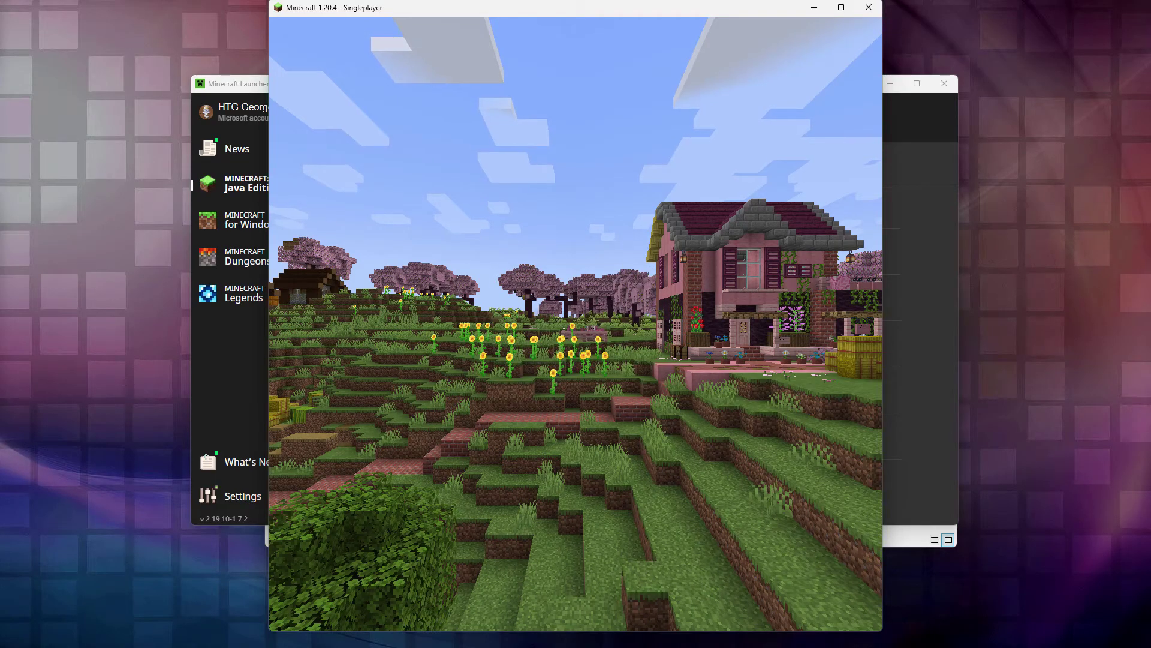
# Turn the player in place to the third panorama direction by running /tp @p ~ ~ ~ 180 0.
pyautogui.write('/t')
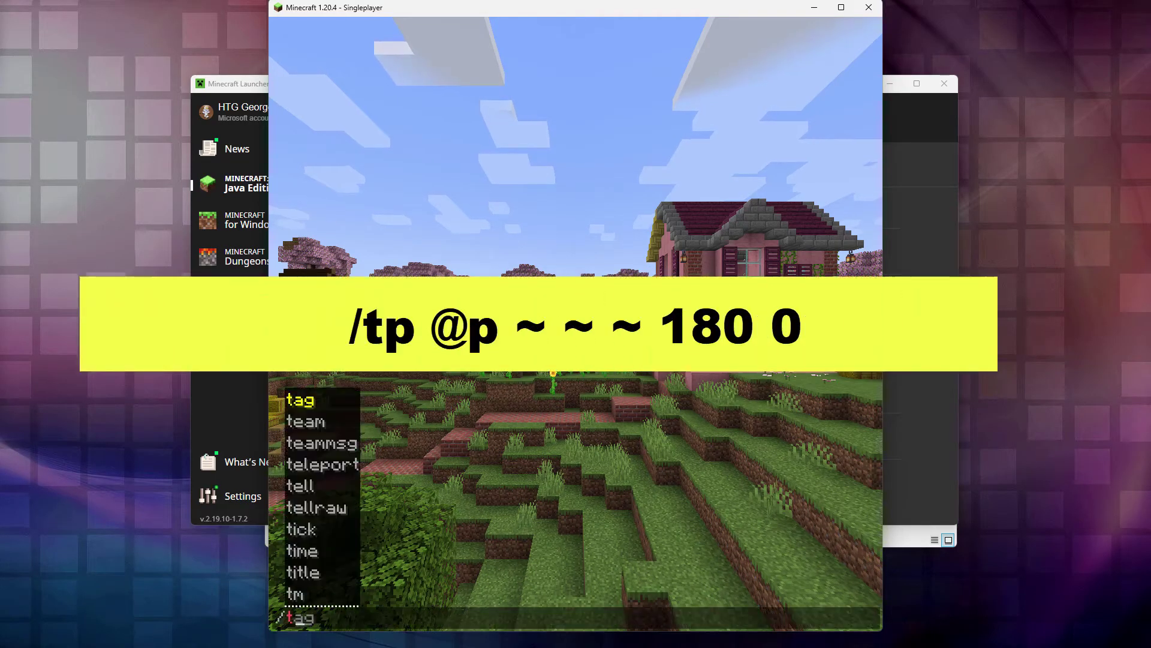
pyautogui.write('p ')
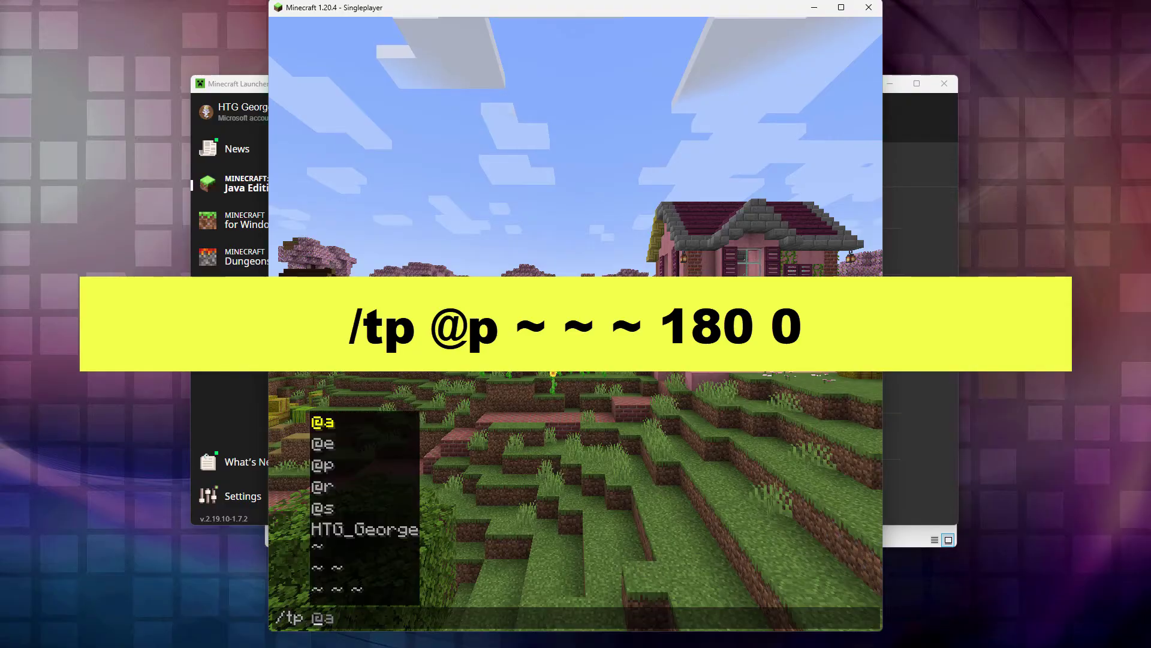
pyautogui.write('@p')
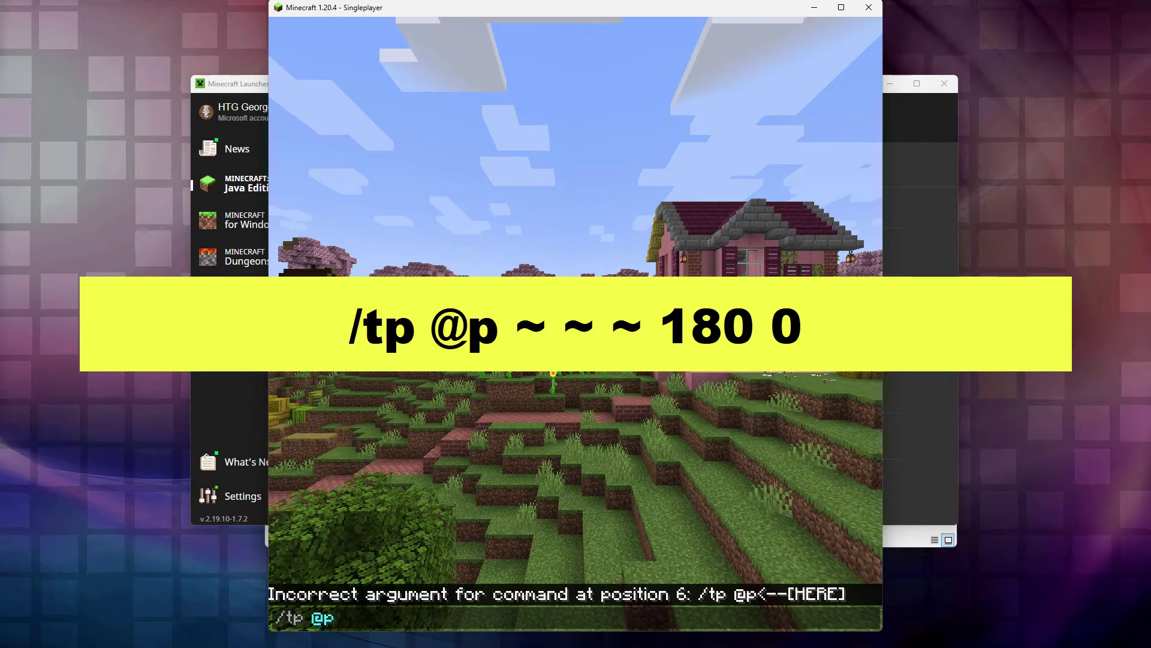
pyautogui.write(' ~ ~')
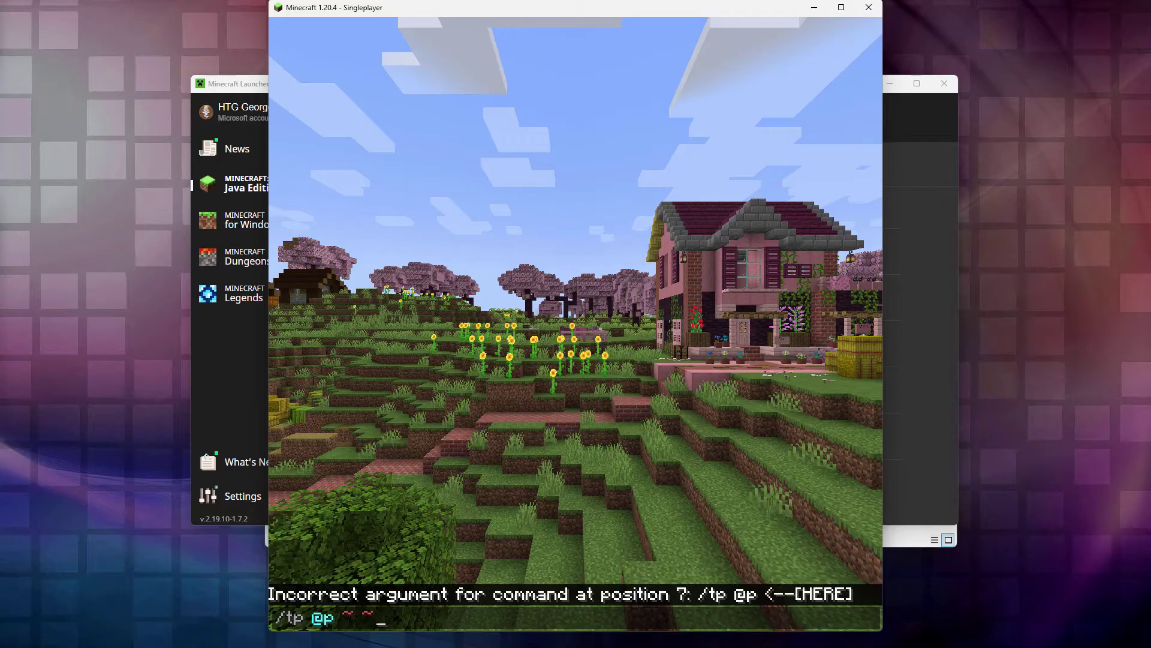
pyautogui.write(' ~')
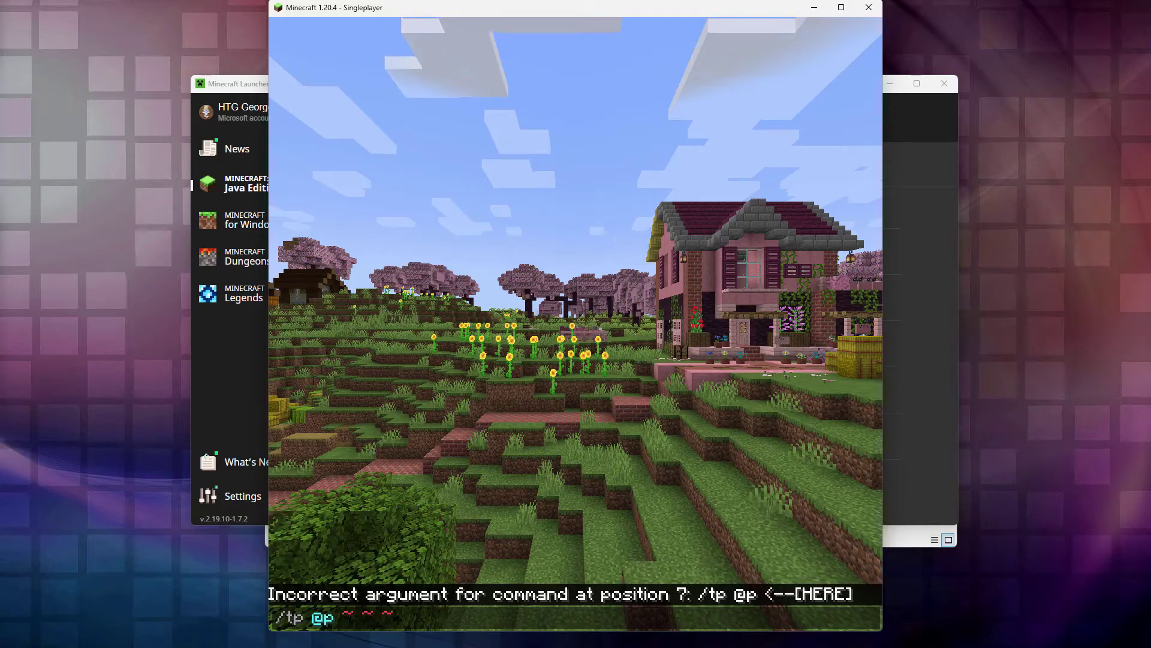
pyautogui.write(' 180')
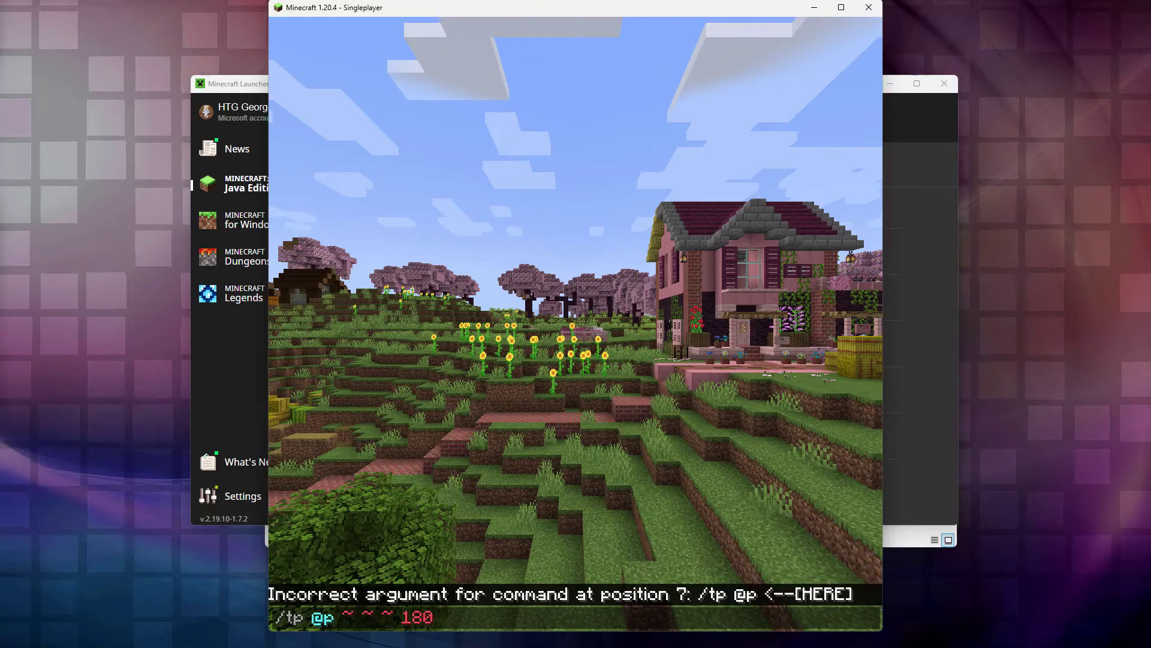
pyautogui.write(' 0')
pyautogui.press('Return')
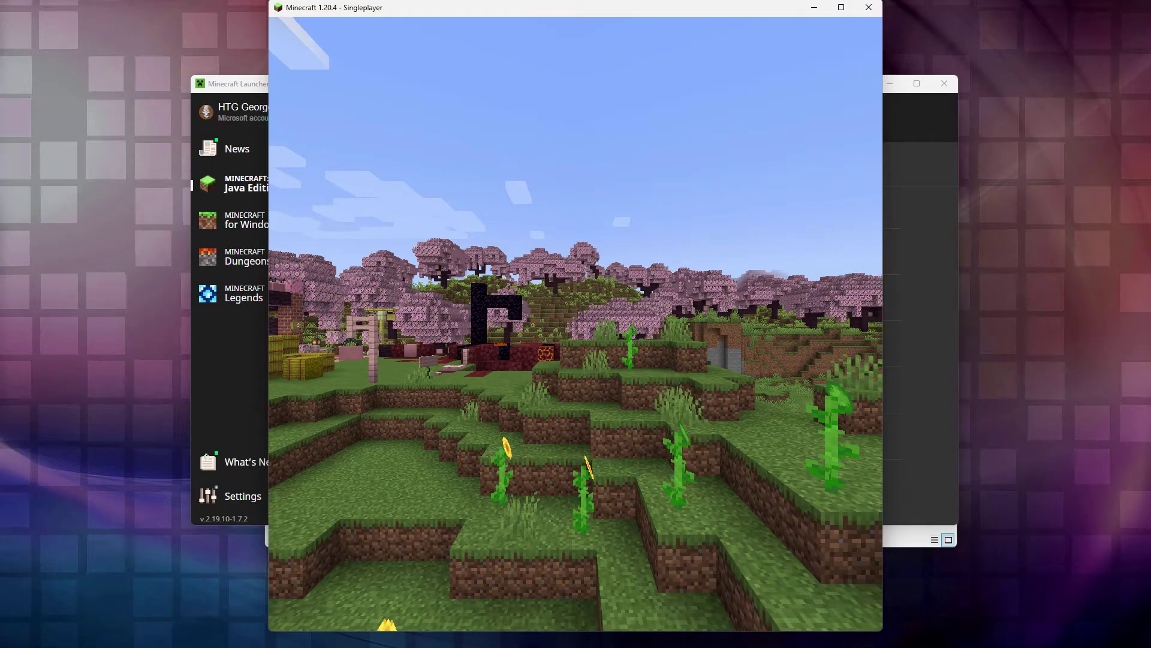
# Turn the player in place with /tp @p ~ ~ ~ 270 0 and take a screenshot of that view.
pyautogui.write('/tp ')
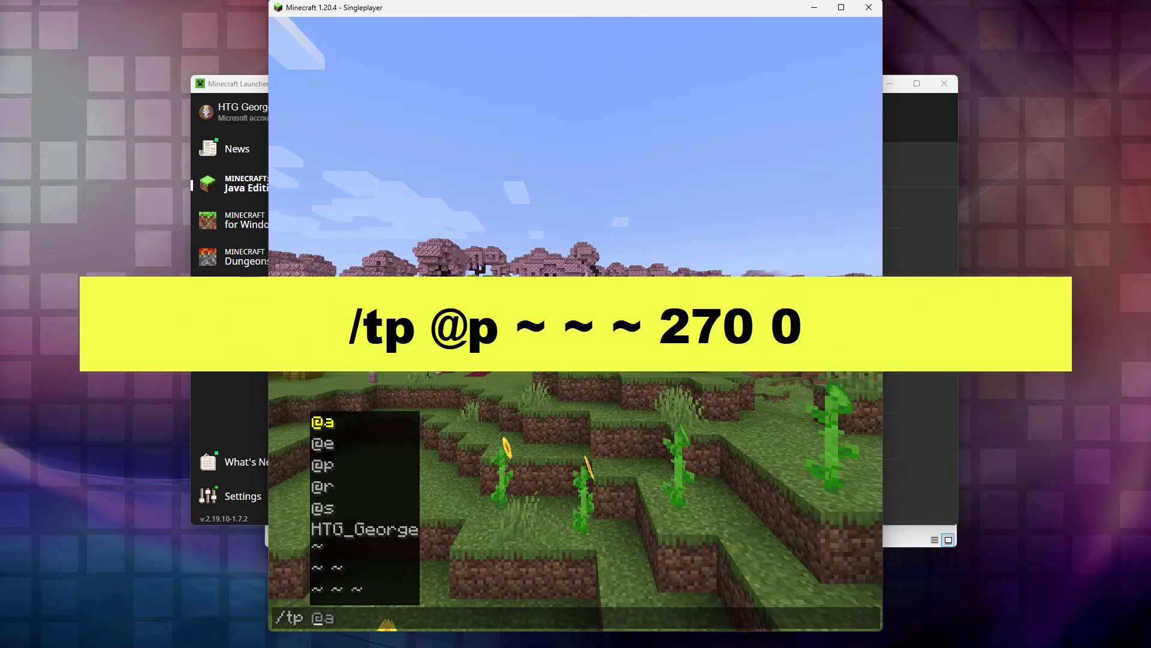
pyautogui.write('@p ')
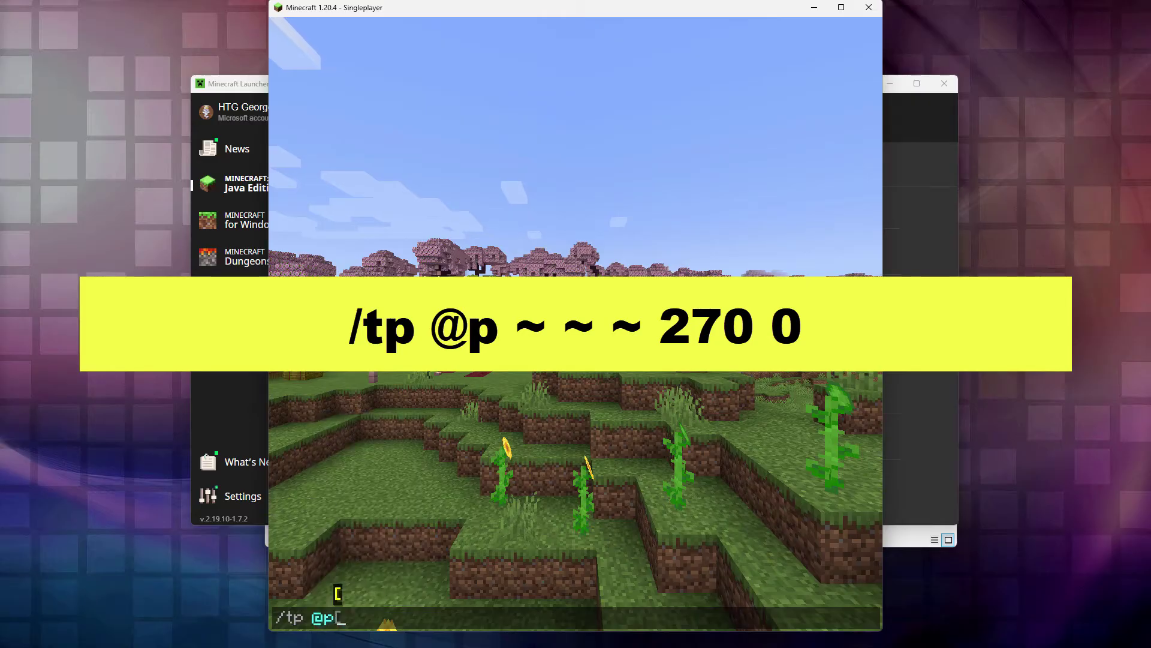
pyautogui.write('~')
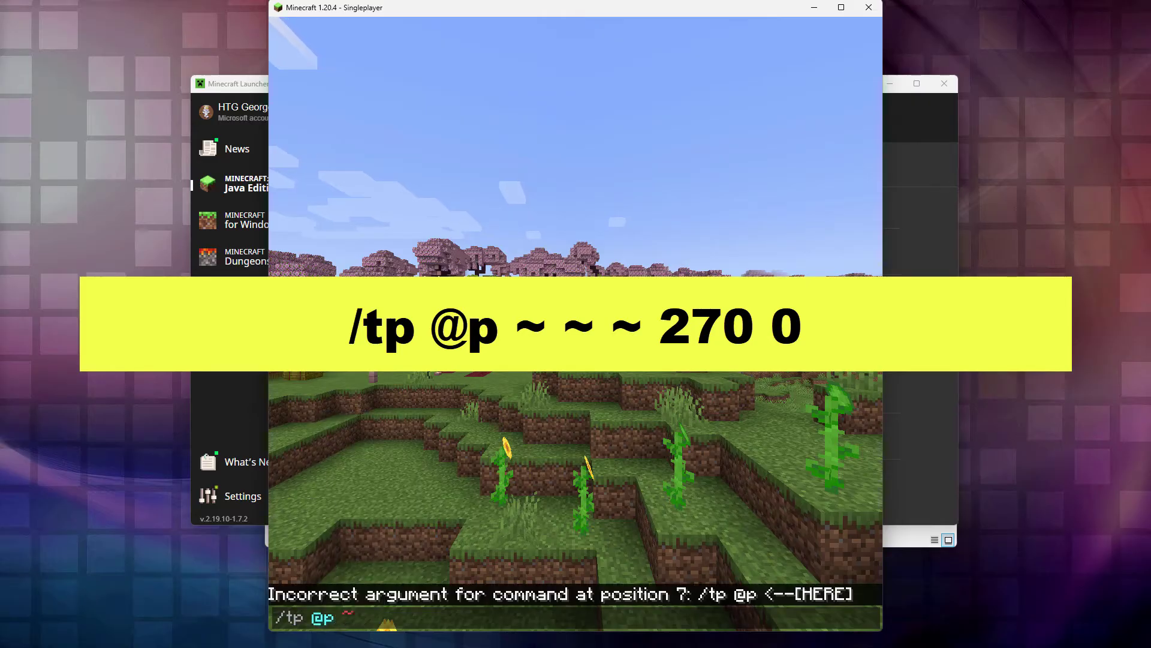
pyautogui.write(' ~ ~ ')
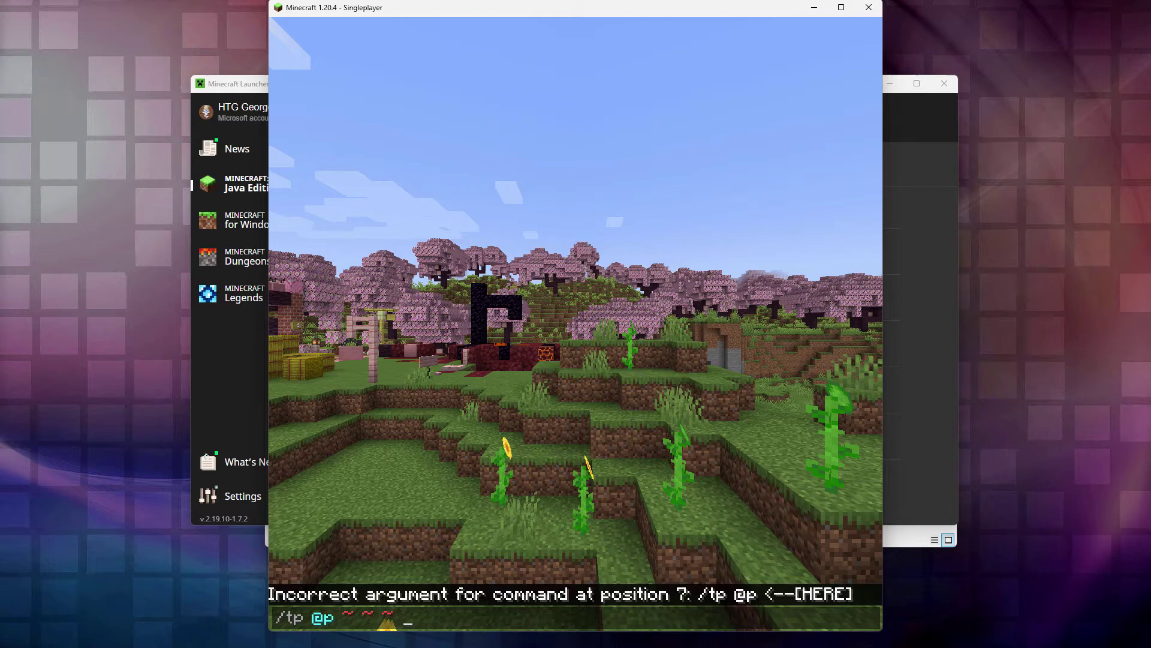
pyautogui.write('270 0')
pyautogui.press('Return')
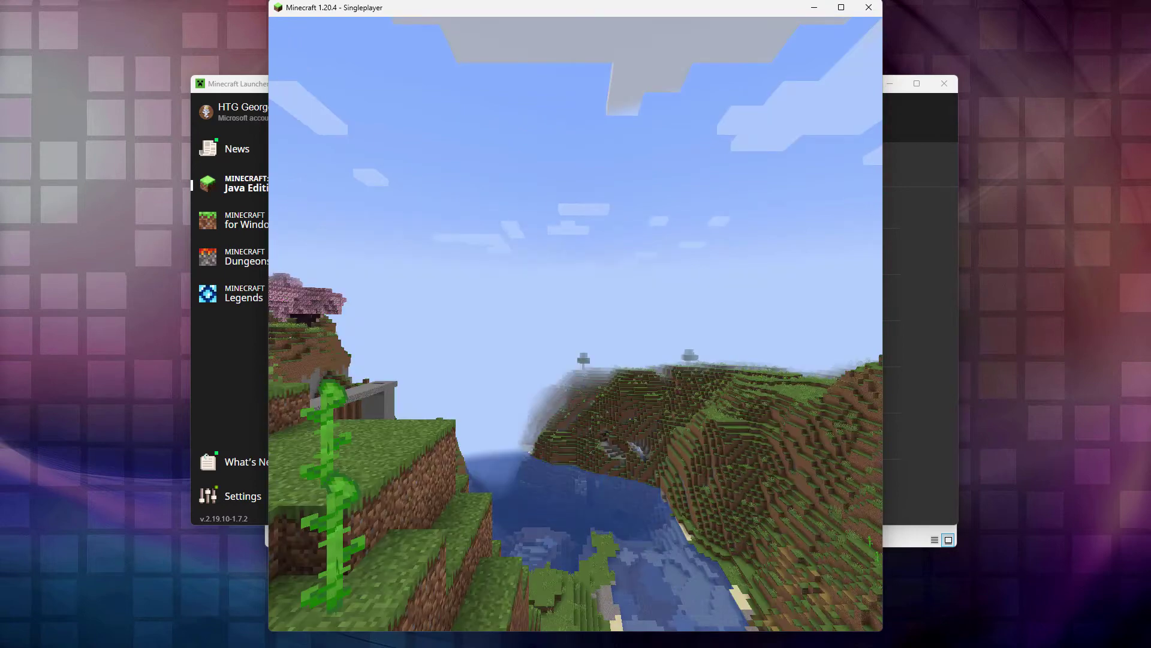
pyautogui.press('F2')
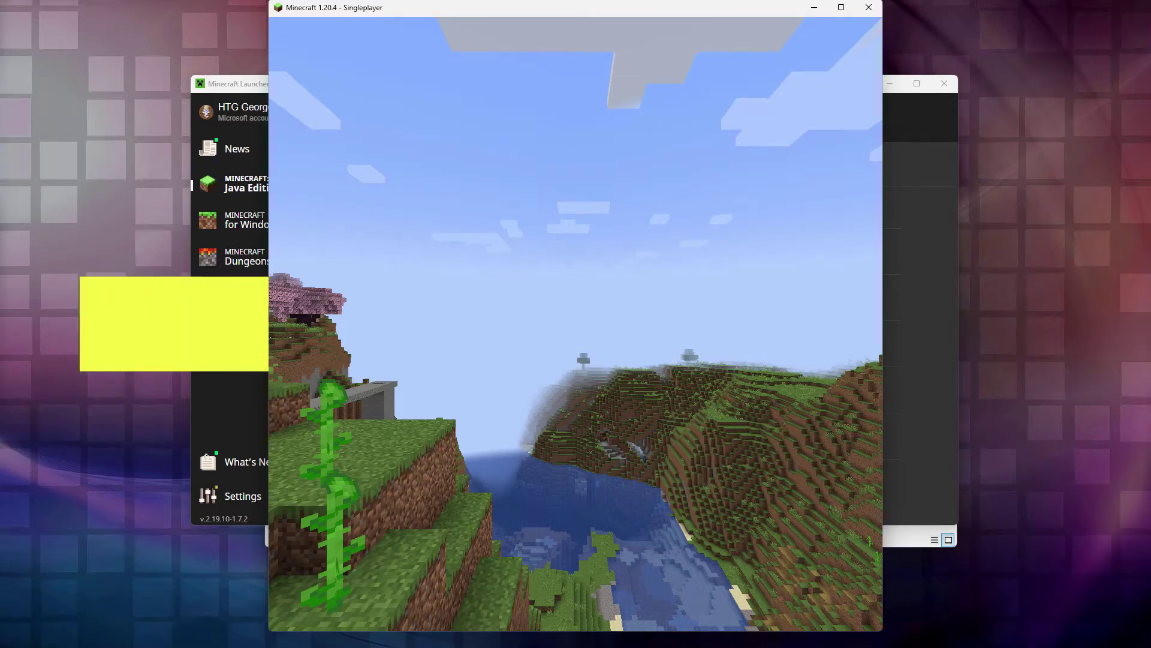
# Turn the player in place to face straight up with /tp @p ~ ~ ~ 0 -90 and take a screenshot of that view.
pyautogui.press('/')
pyautogui.write('t')
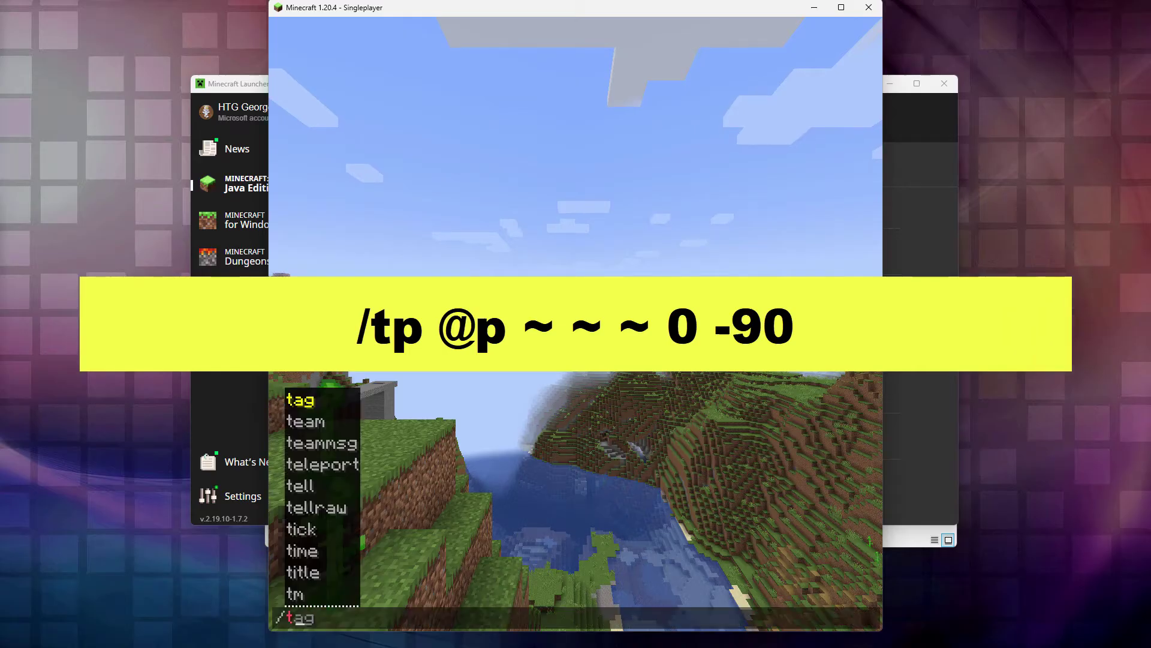
pyautogui.write('p @p ')
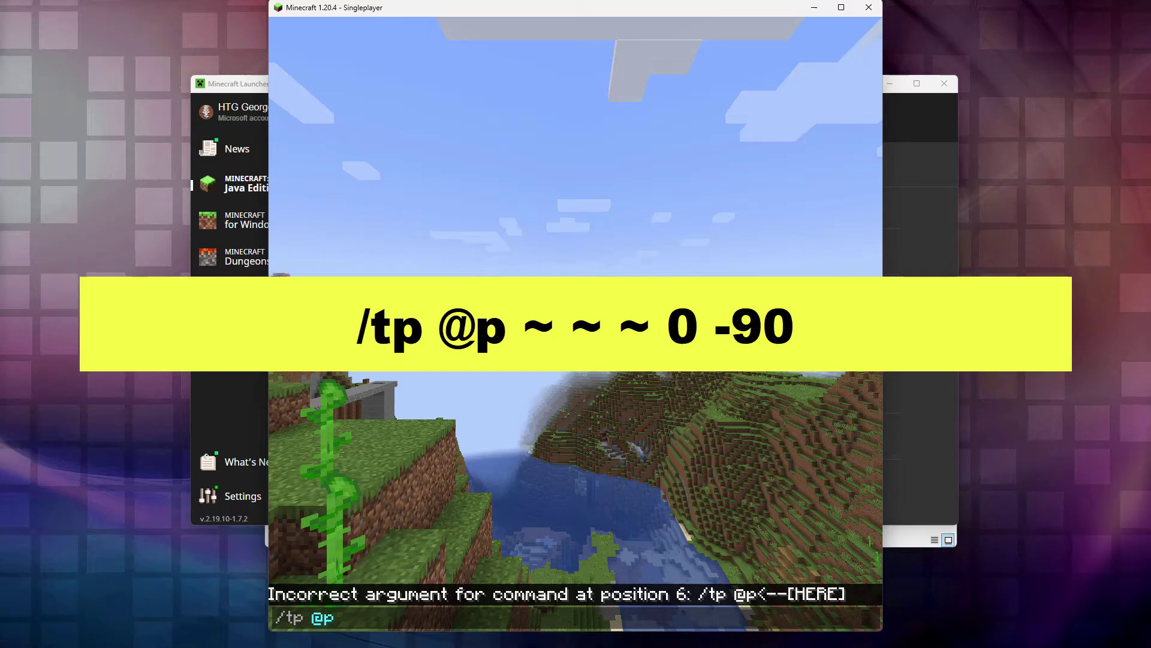
pyautogui.write('~ ~ ~ ')
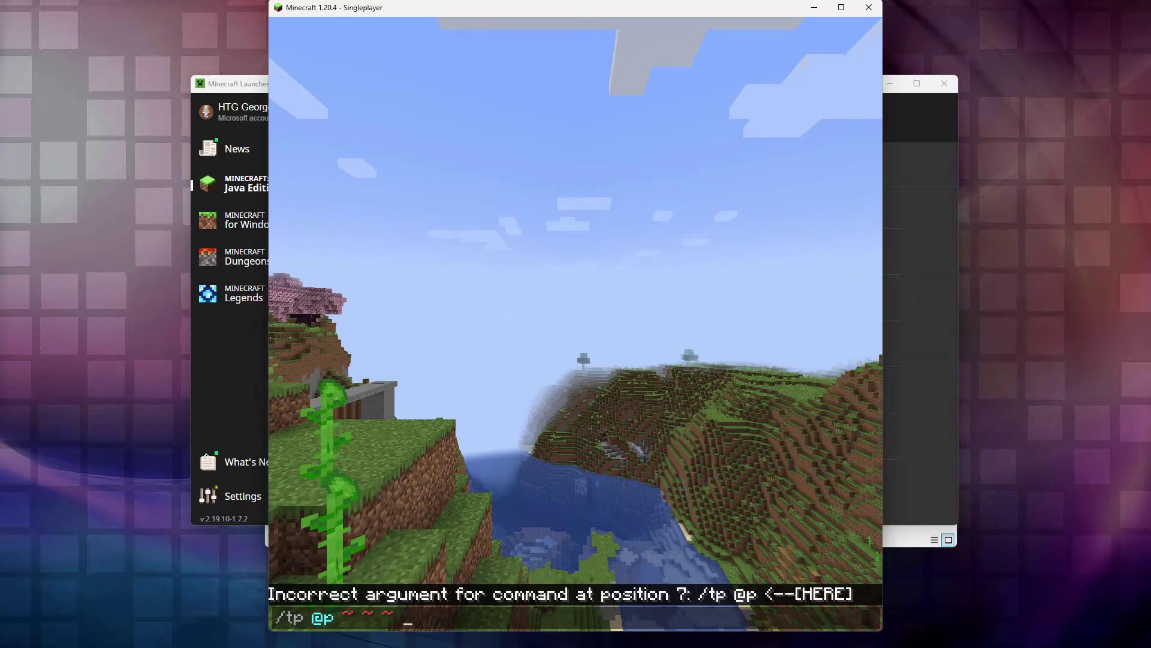
pyautogui.write('0')
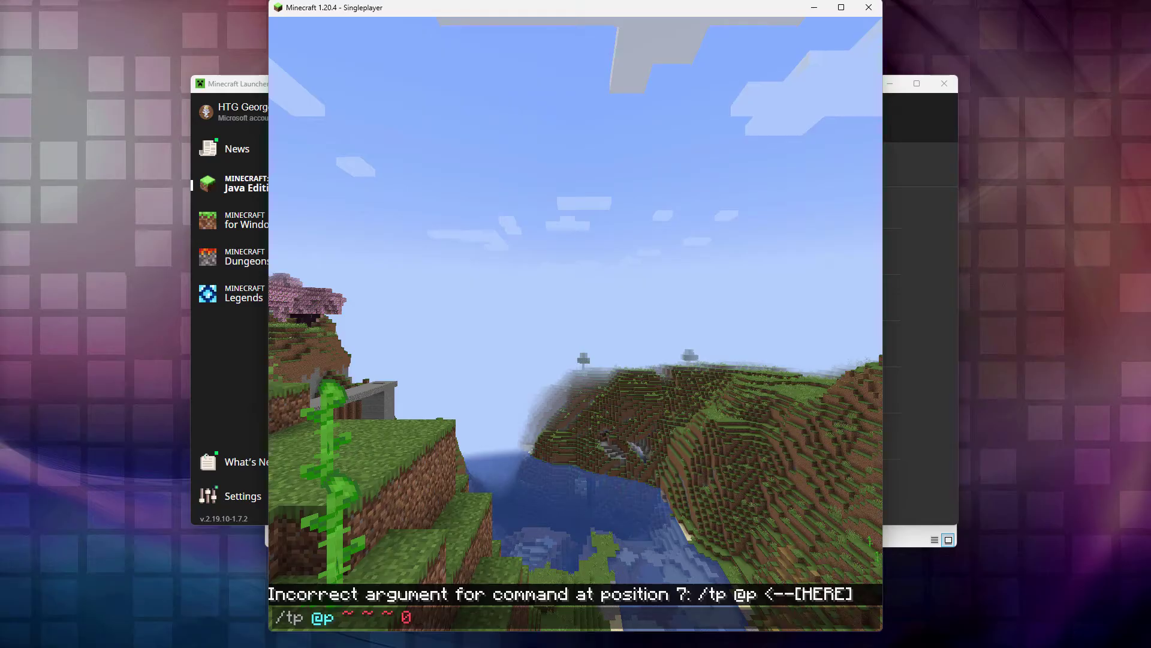
pyautogui.write(' -90')
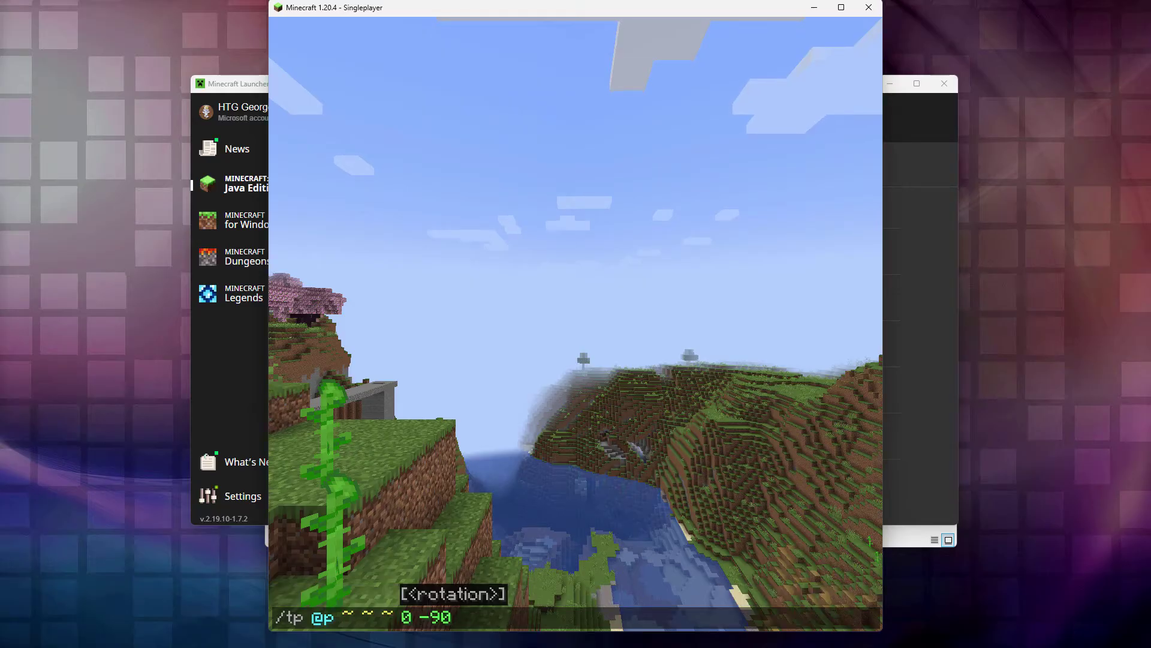
pyautogui.press('Return')
pyautogui.press('F2')
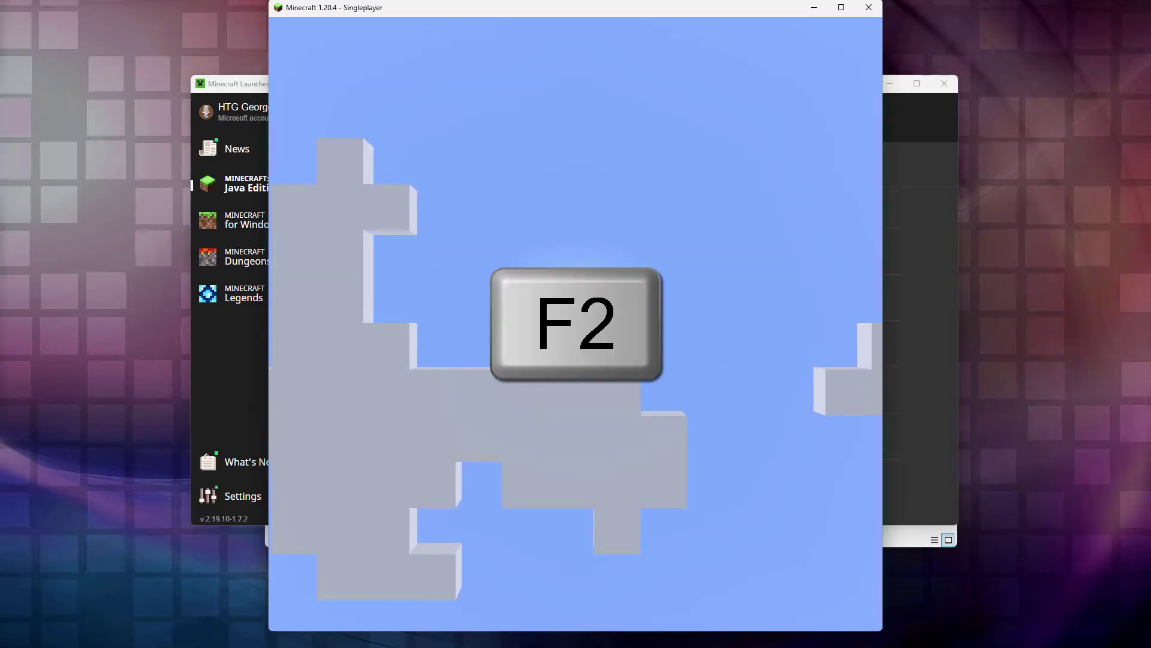
# Turn the player in place to face straight down with /tp @p ~ ~ ~ 0 90 and take a screenshot of that view.
pyautogui.press('/')
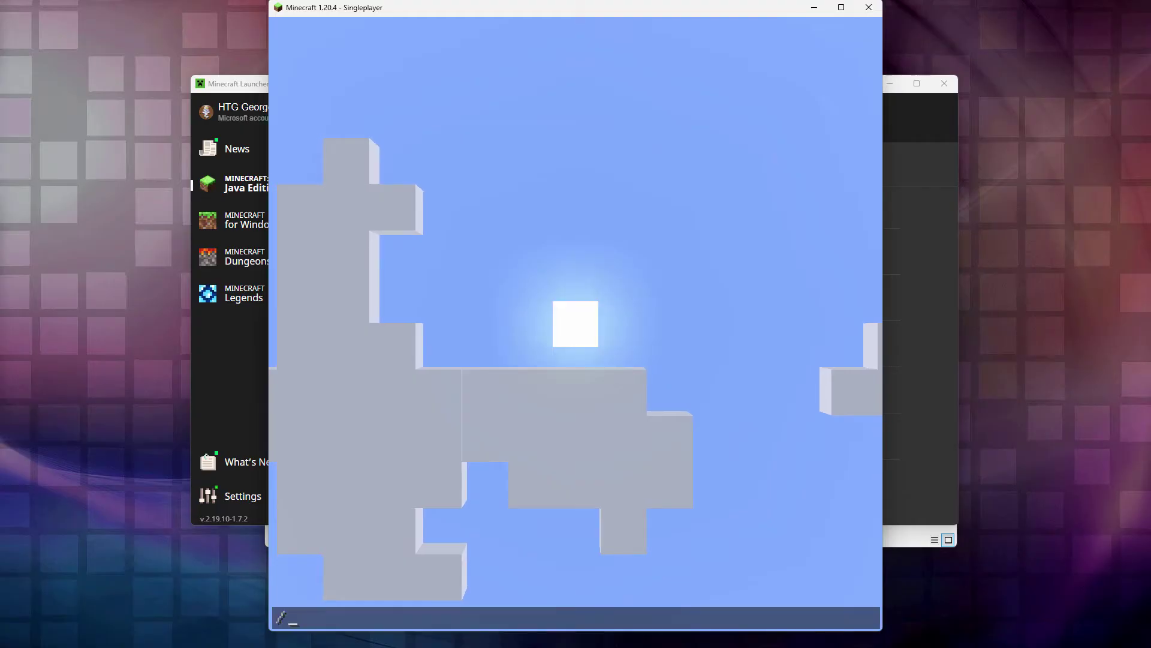
pyautogui.write('tp @')
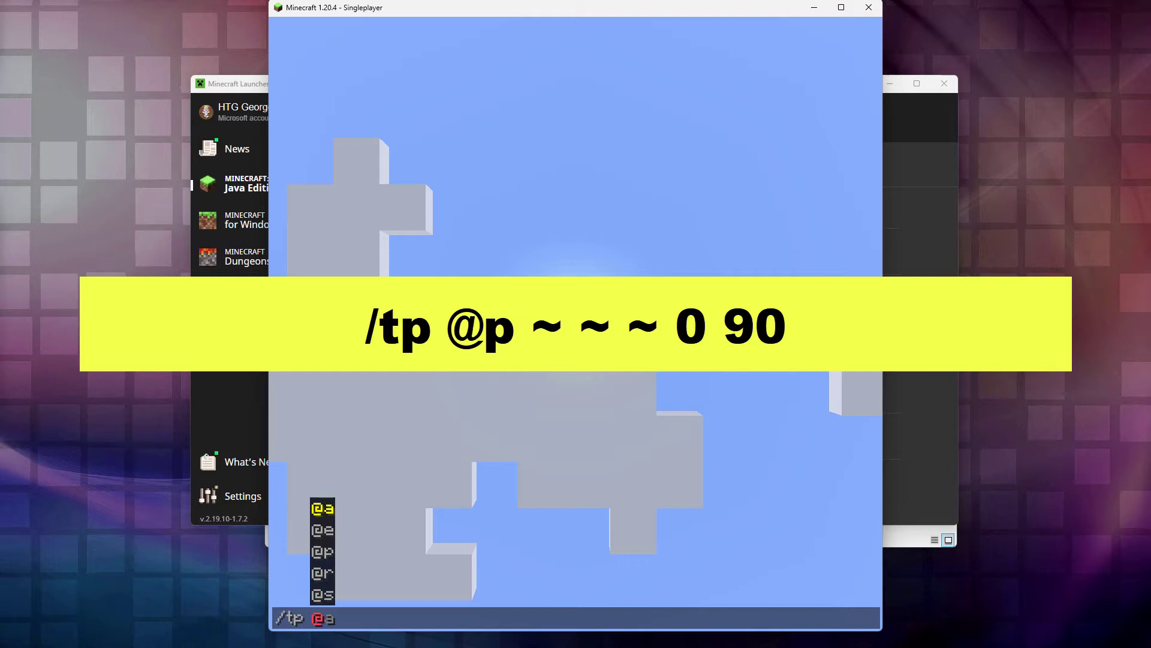
pyautogui.write('p')
pyautogui.write(' ~')
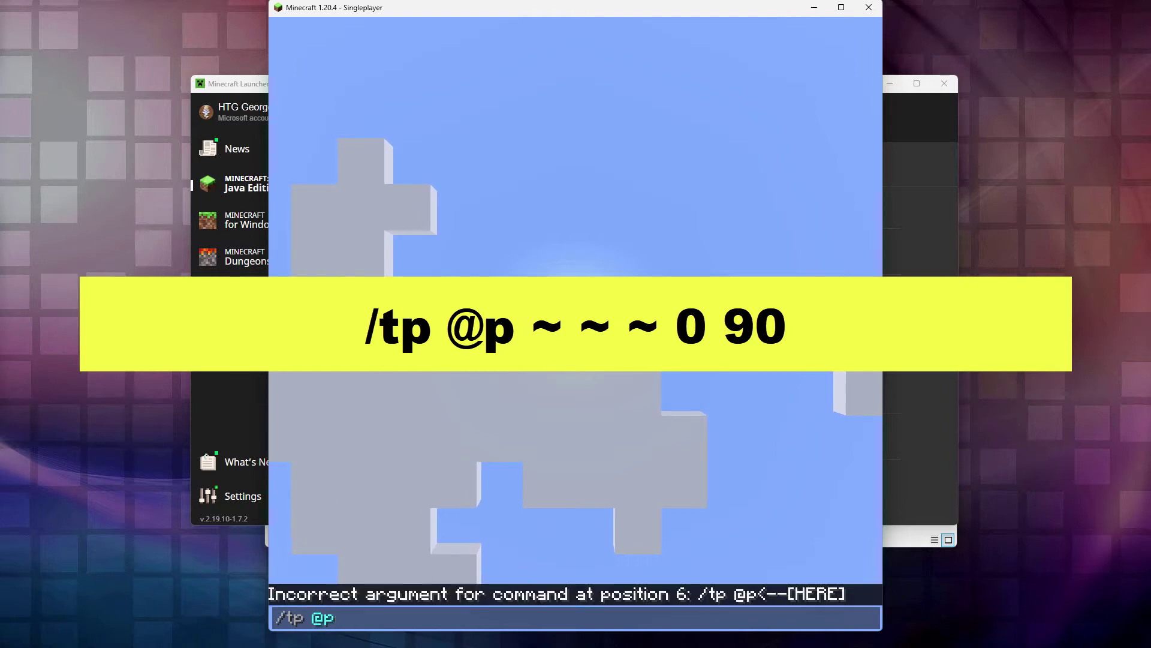
pyautogui.write(' ~ ~')
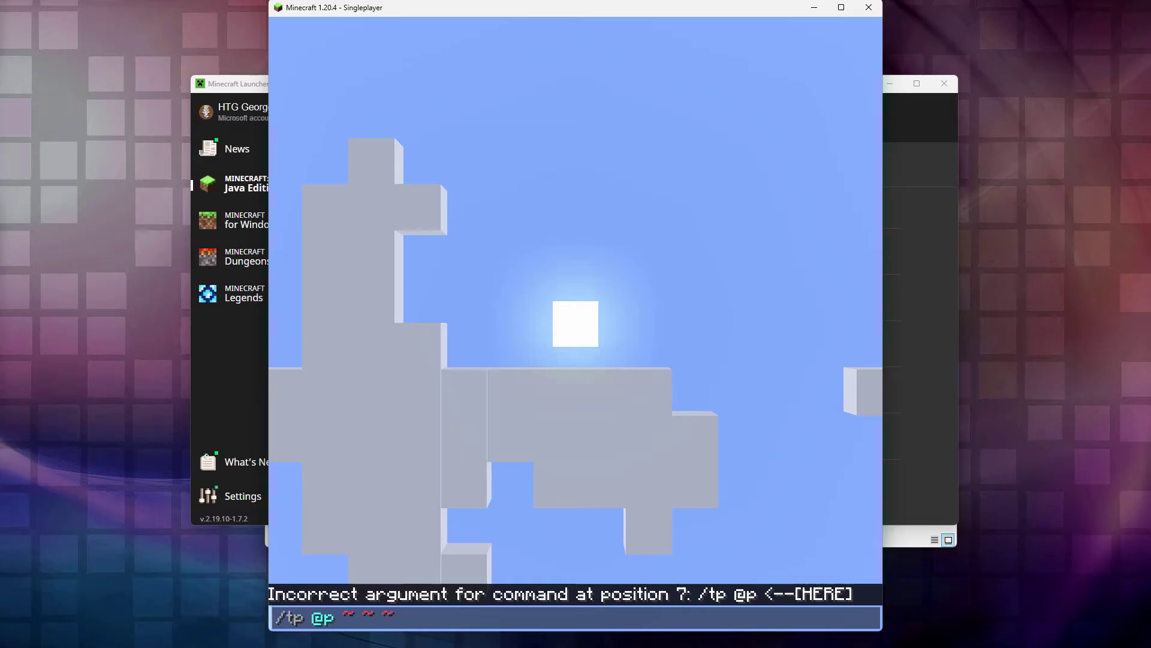
pyautogui.write(' 0 90')
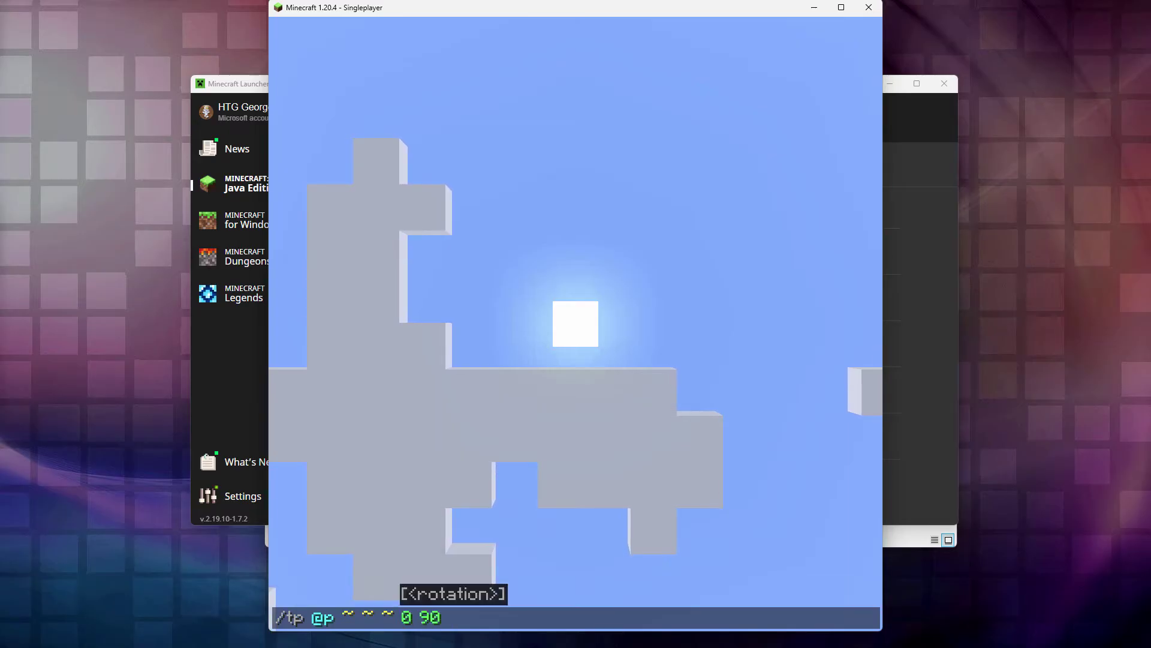
pyautogui.press('Return')
pyautogui.press('F2')
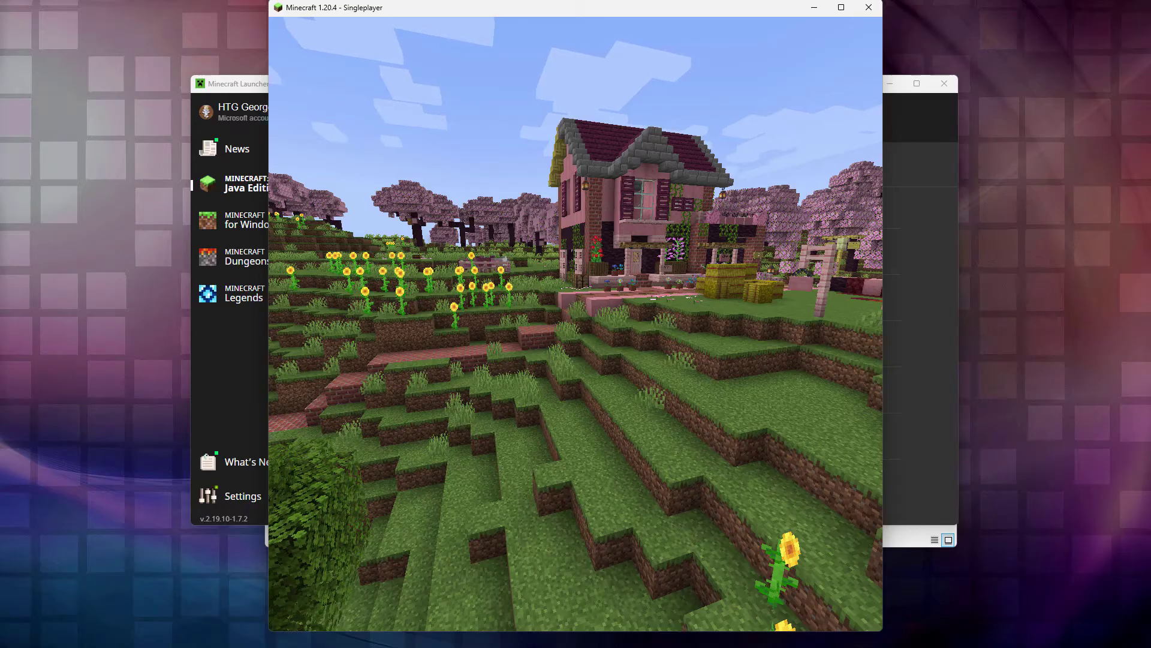
# Raise Distortion Effects and FOV Effects to their maximum in the game's video settings.
pyautogui.press('Escape')
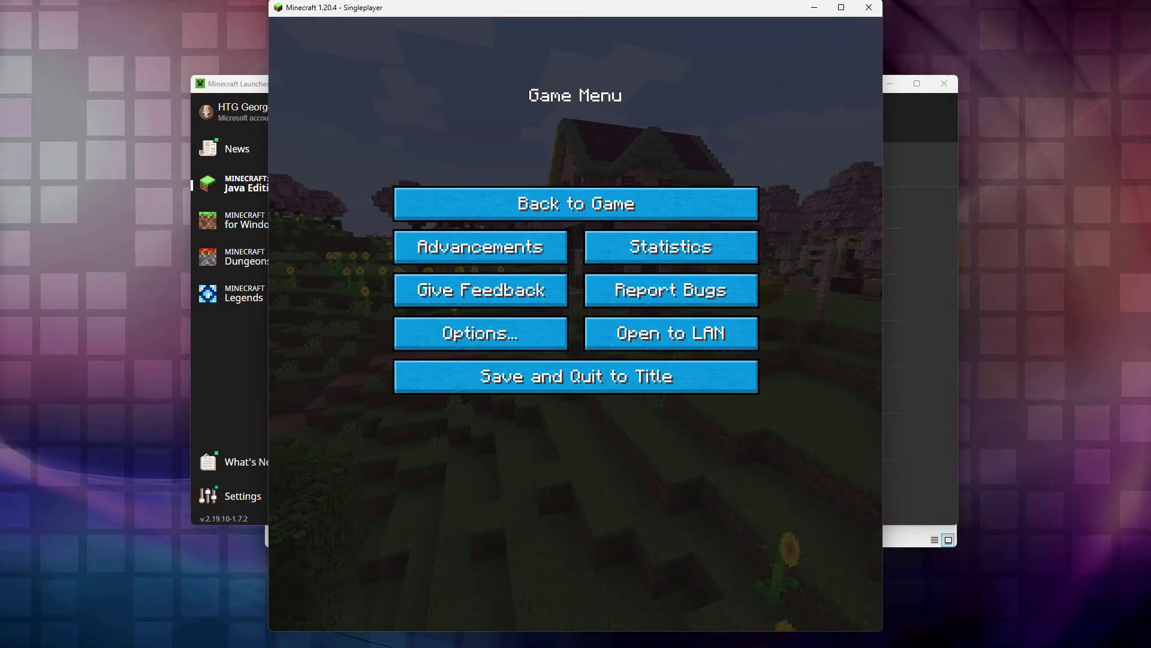
pyautogui.click(538, 330)
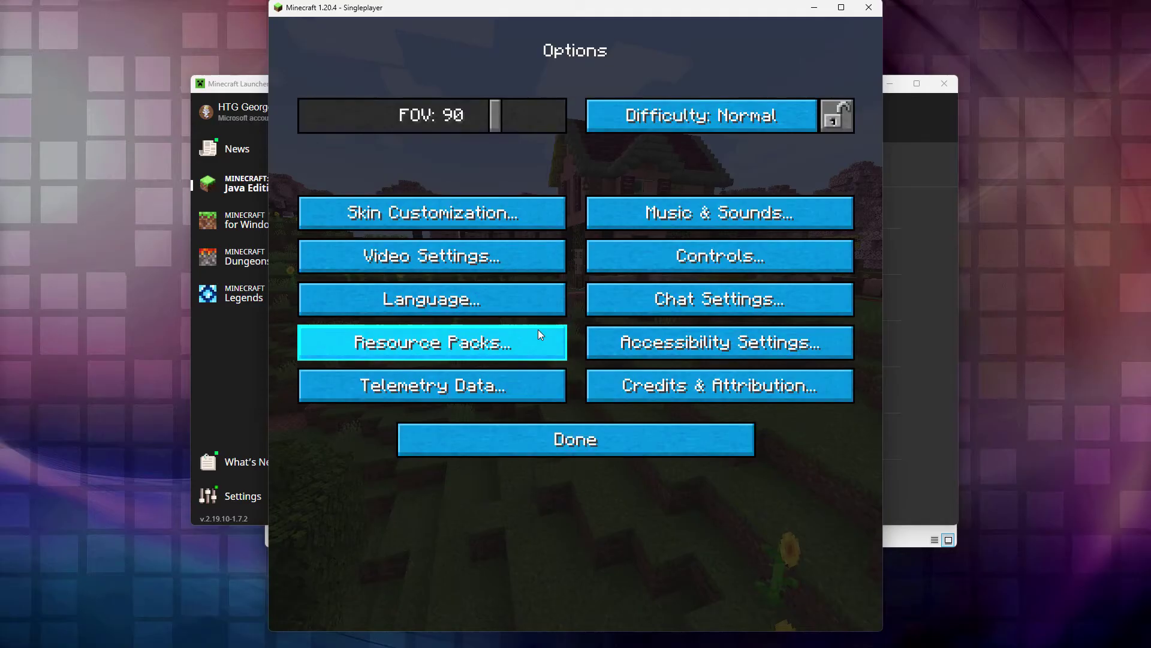
pyautogui.click(495, 256)
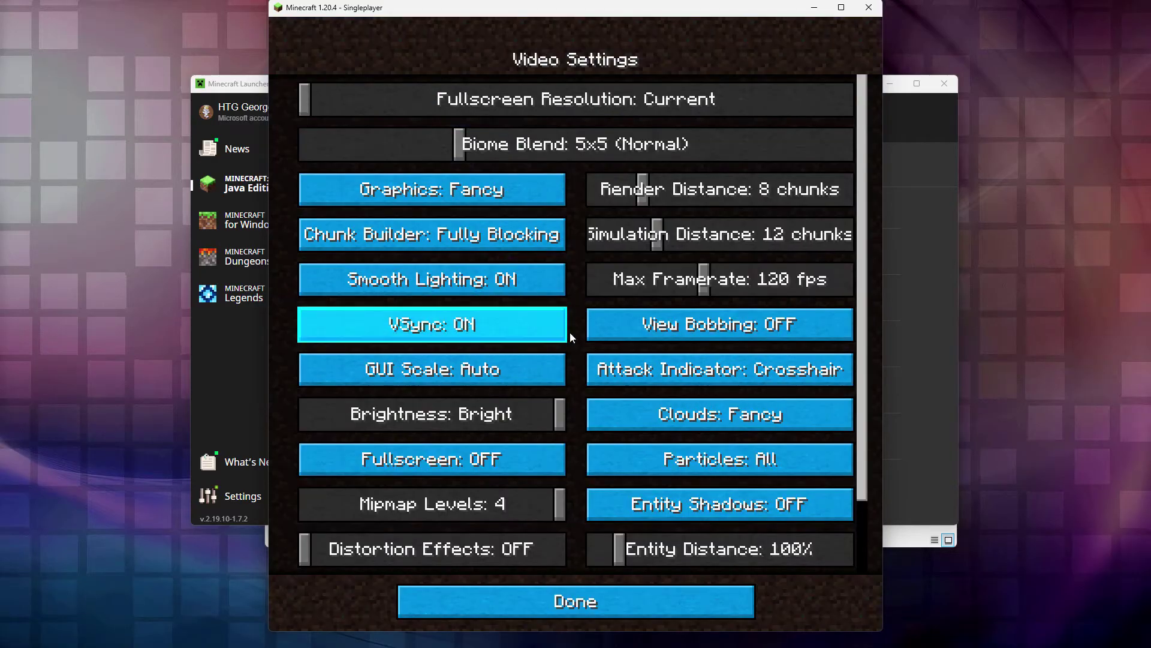
pyautogui.scroll(-4, 573, 330)
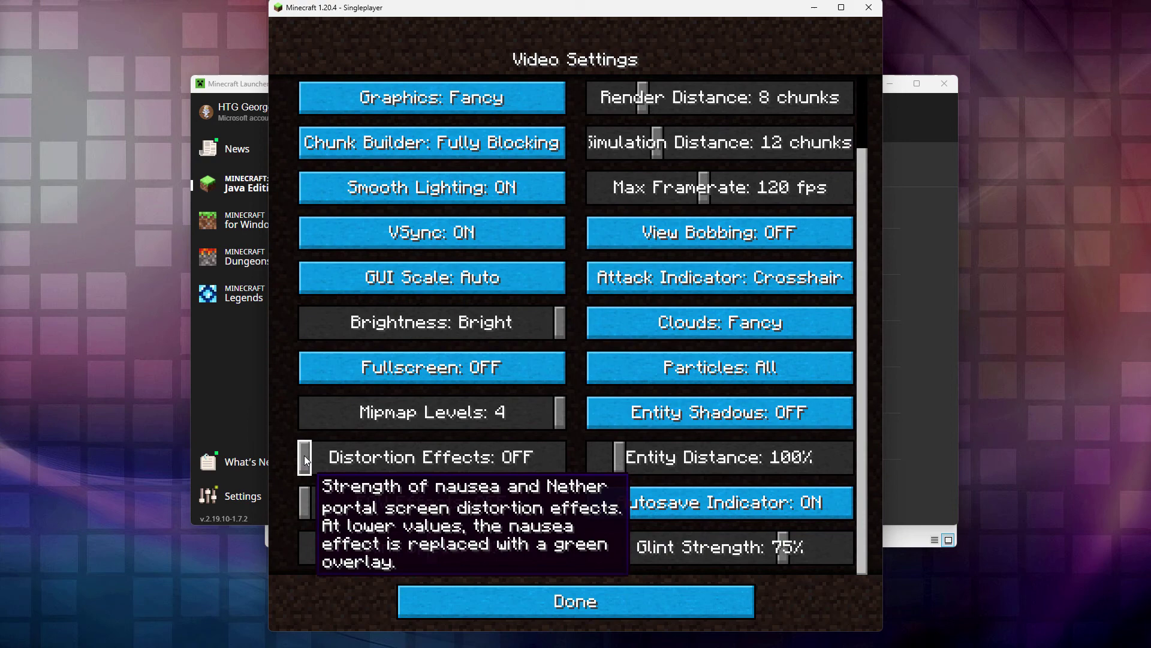
pyautogui.moveTo(304, 455); pyautogui.dragTo(577, 454)
pyautogui.moveTo(306, 501); pyautogui.dragTo(570, 501)
pyautogui.scroll(4, 573, 476)
pyautogui.click(610, 605)
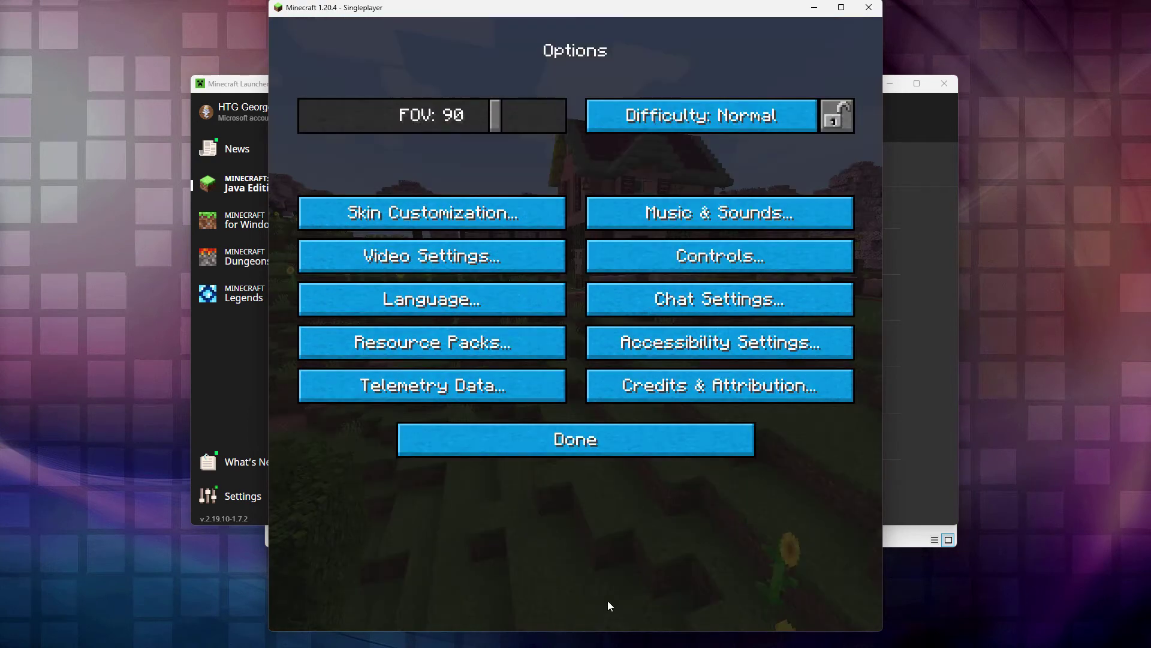
# Set the field of view back to Normal, then save and quit the world to the title screen.
pyautogui.moveTo(489, 120); pyautogui.dragTo(433, 123)
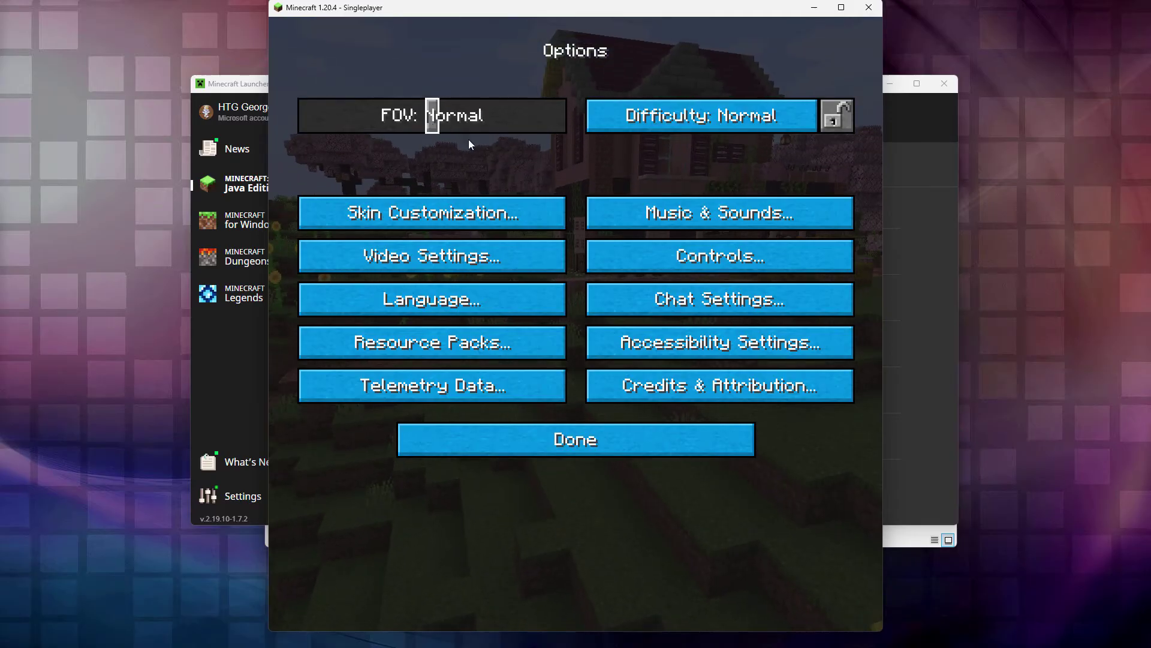
pyautogui.click(581, 440)
pyautogui.click(562, 384)
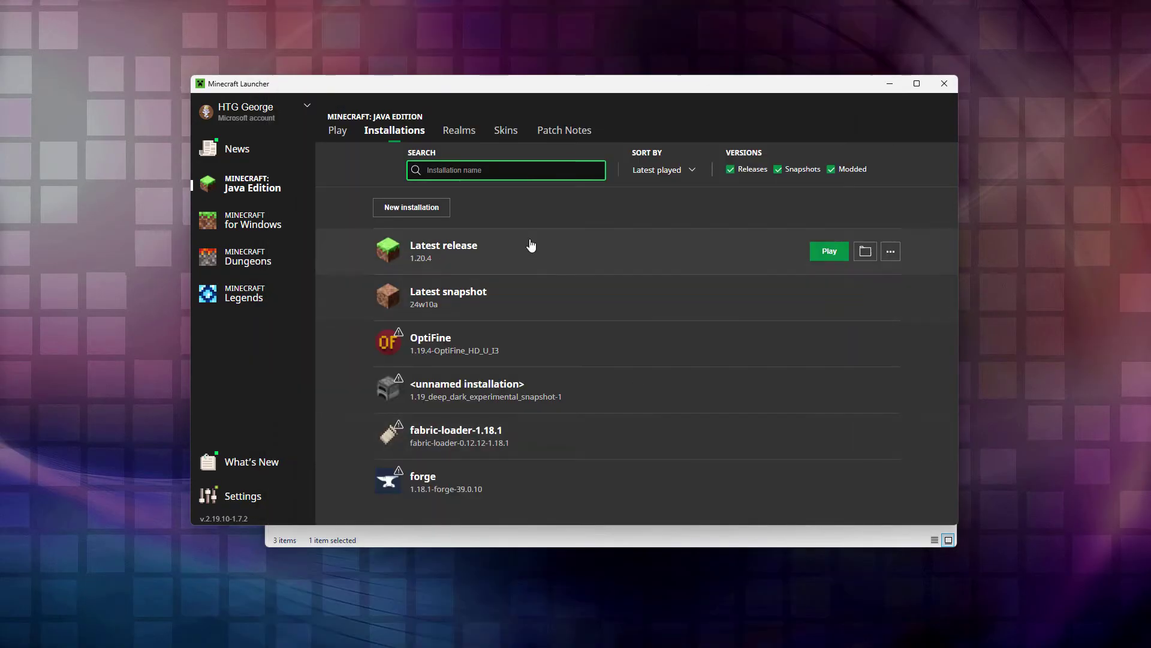
# In the Minecraft Launcher, set the Latest release installation's resolution to auto and save the installation.
pyautogui.click(891, 253)
pyautogui.click(871, 277)
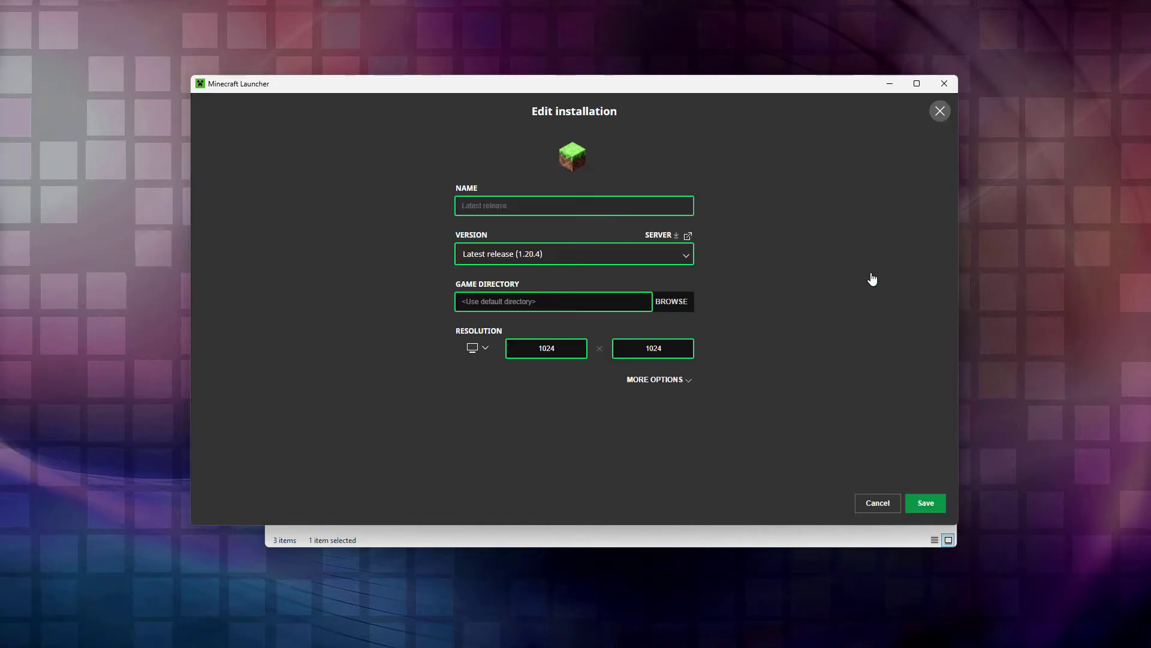
pyautogui.click(555, 348)
pyautogui.click(484, 347)
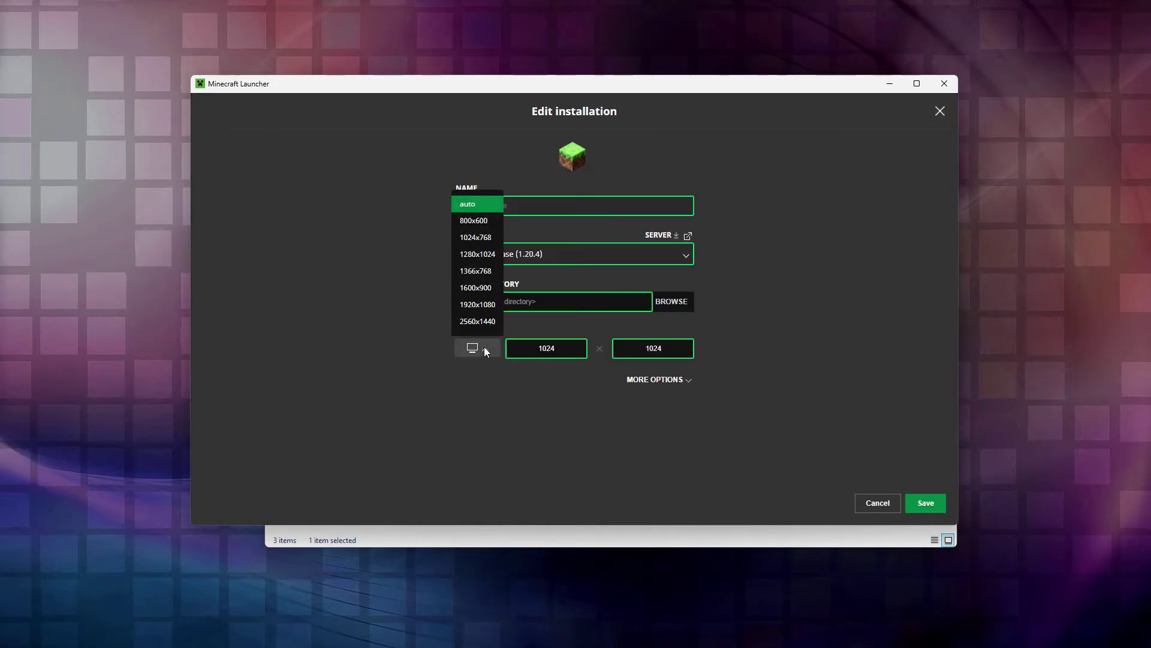
pyautogui.click(469, 205)
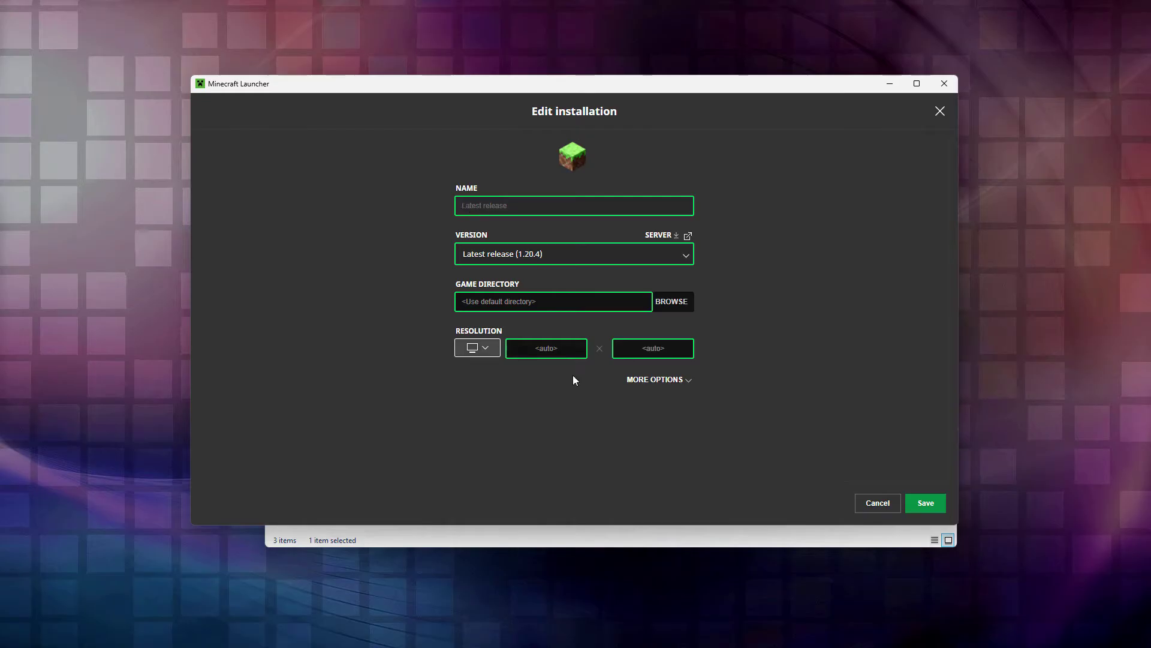
pyautogui.click(921, 502)
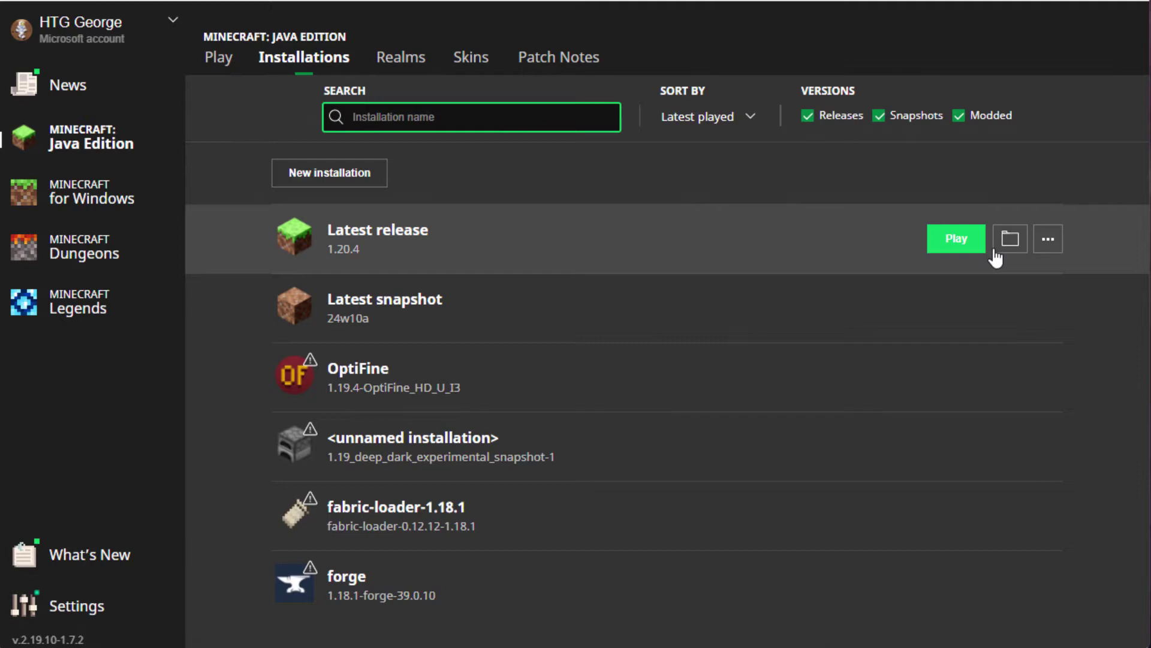
# Open the Latest release installation's .minecraft folder and go to the newest images in its screenshots folder.
pyautogui.click(1012, 244)
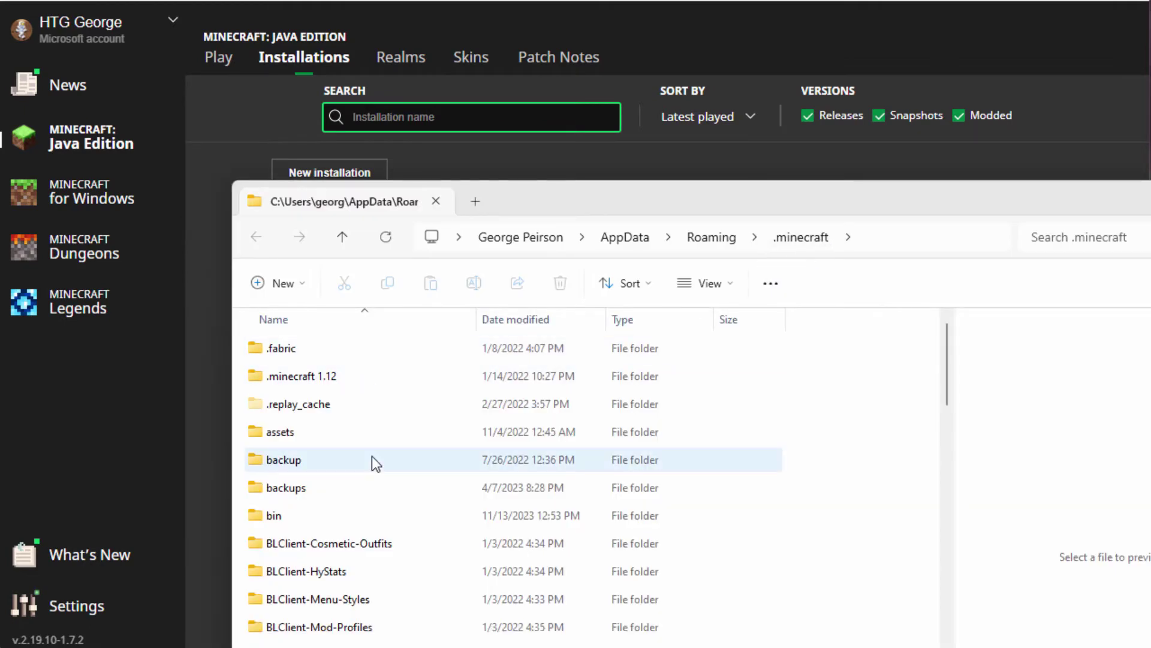
pyautogui.scroll(-8, 409, 418)
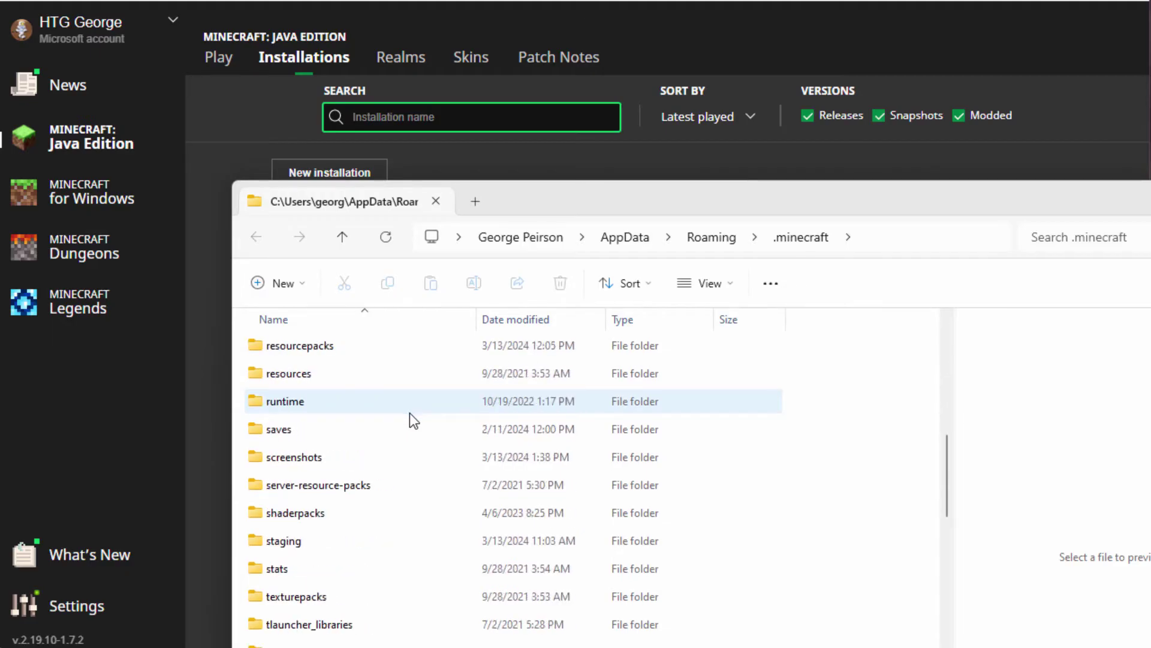
pyautogui.doubleClick(294, 457)
pyautogui.scroll(-15, 783, 431)
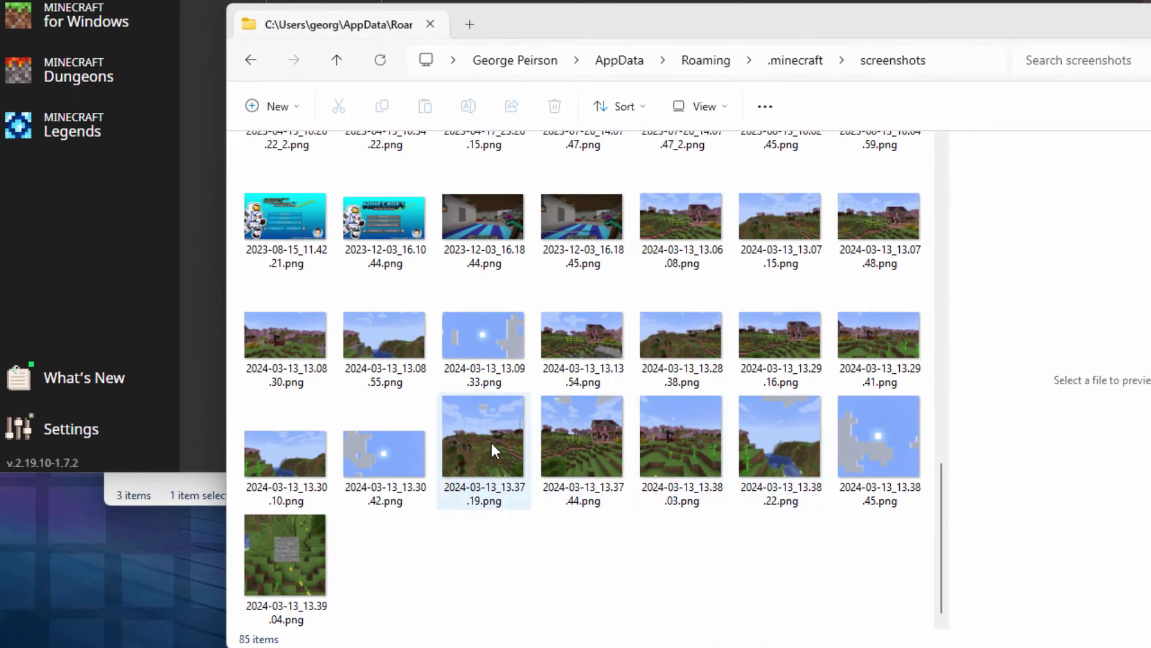
# Preview the six square panorama screenshots one by one, from 2024-03-13_13.37.19.png to 2024-03-13_13.39.04.png.
pyautogui.click(491, 440)
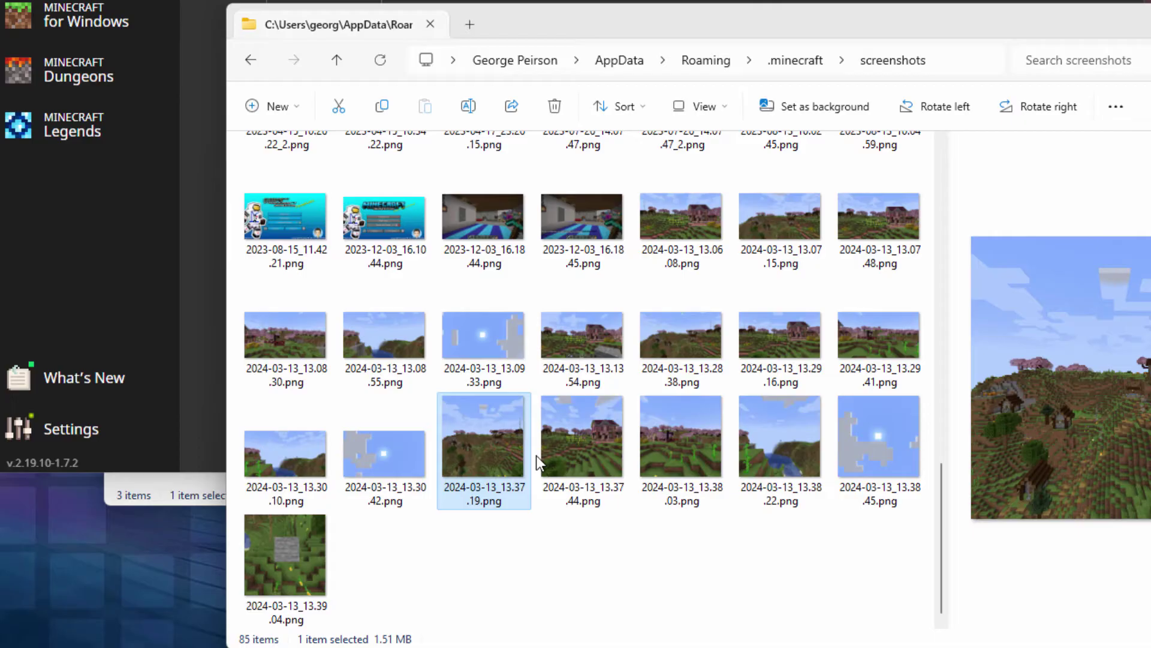
pyautogui.click(582, 440)
pyautogui.click(660, 445)
pyautogui.click(792, 447)
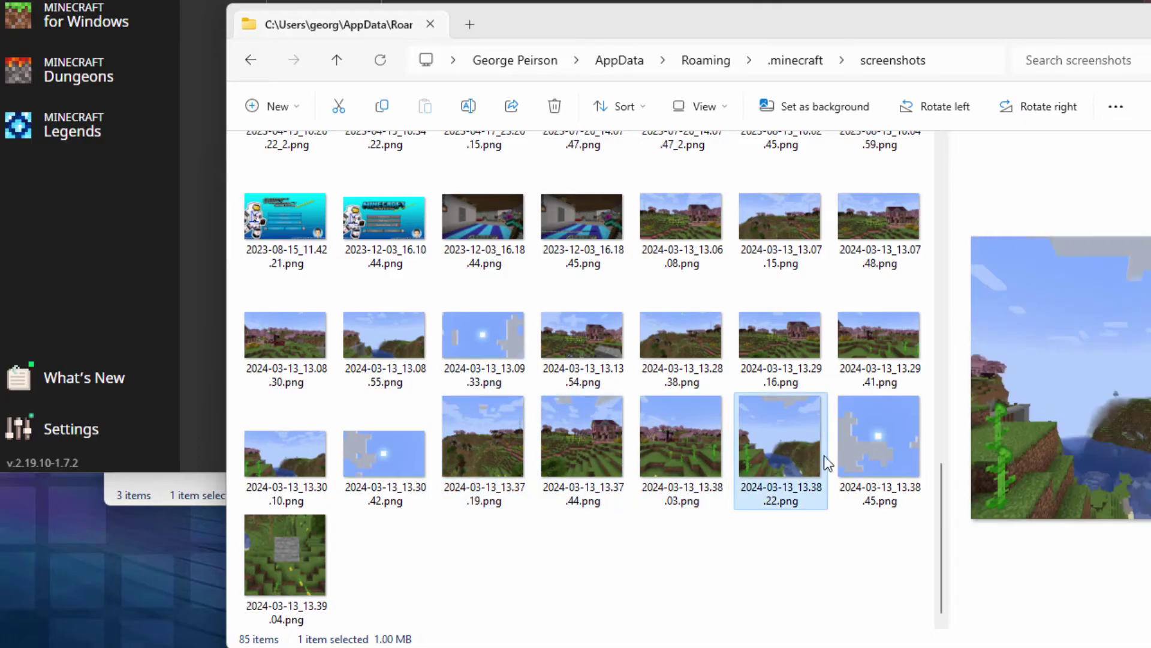
pyautogui.click(876, 447)
pyautogui.click(320, 550)
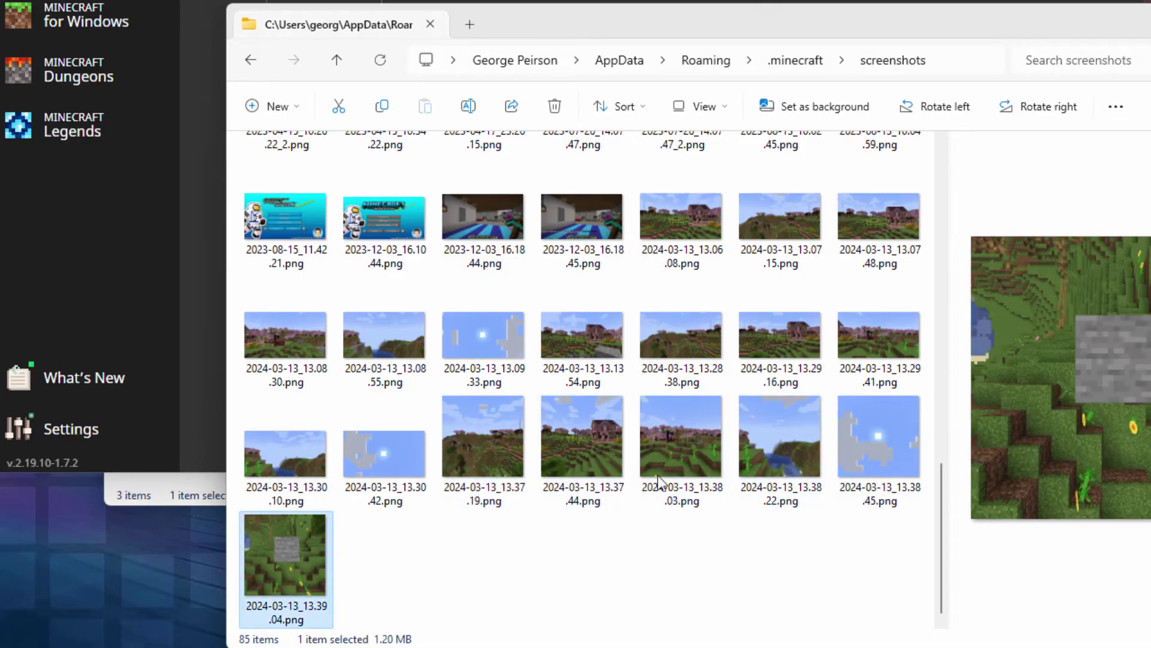
# Copy the six square screenshots, 2024-03-13_13.37.19.png through 2024-03-13_13.39.04.png, into the resource pack folder beside pack.png and return to the screenshots folder.
pyautogui.click(135, 486)
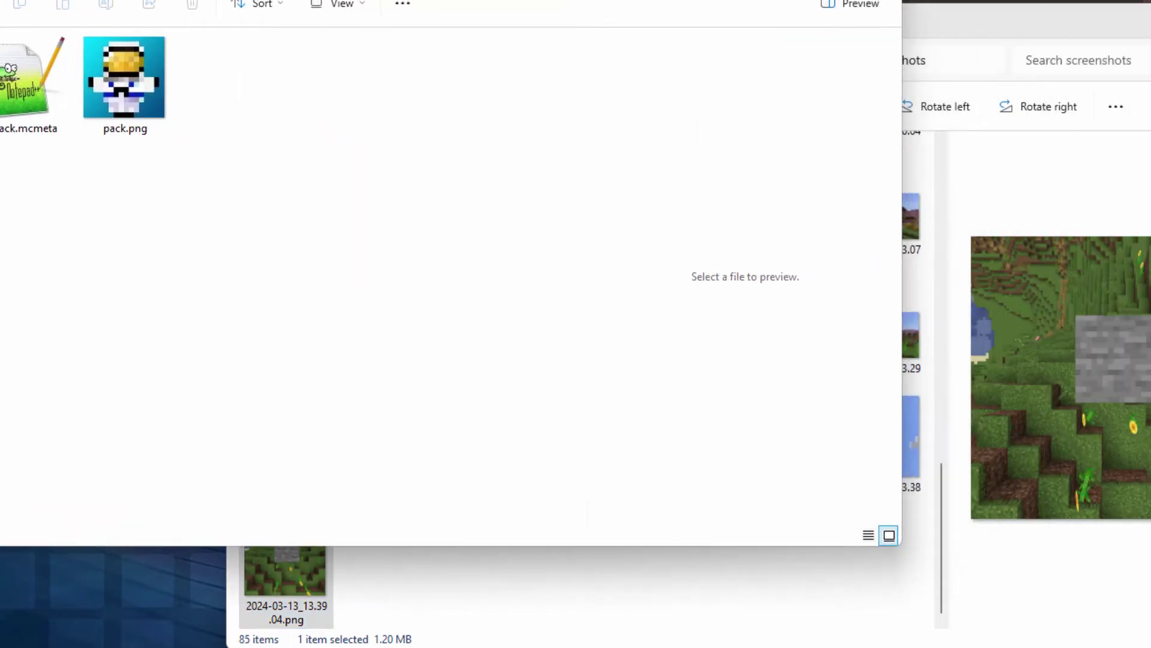
pyautogui.click(920, 16)
pyautogui.click(484, 457)
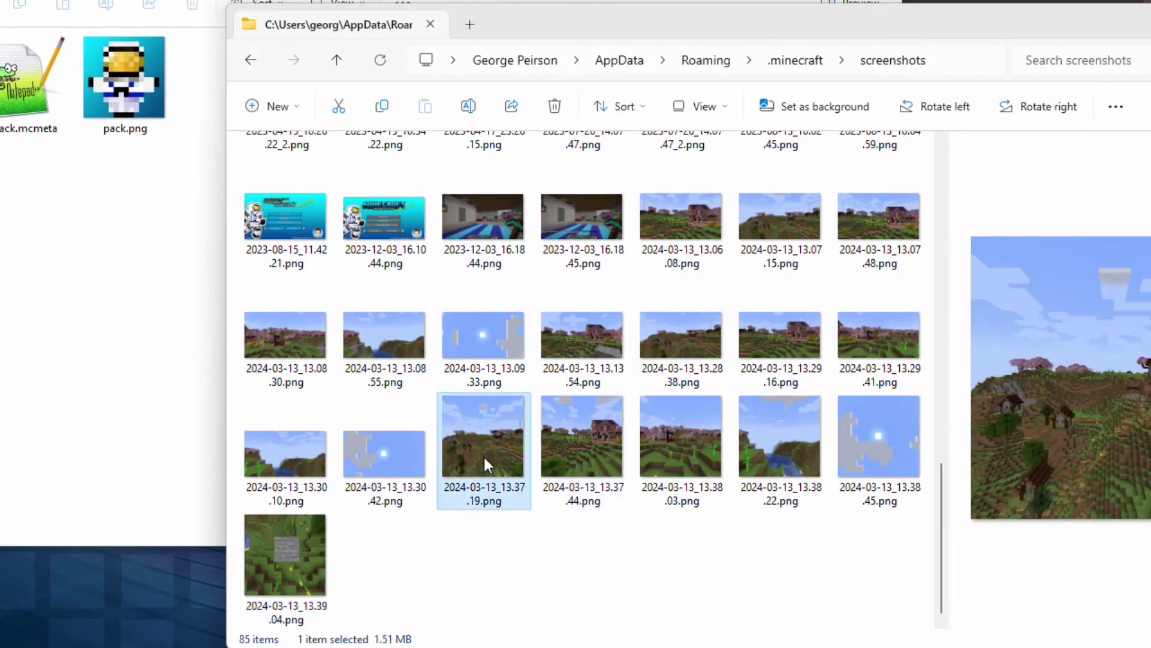
pyautogui.keyDown('shift'); pyautogui.click(314, 566); pyautogui.keyUp('shift')
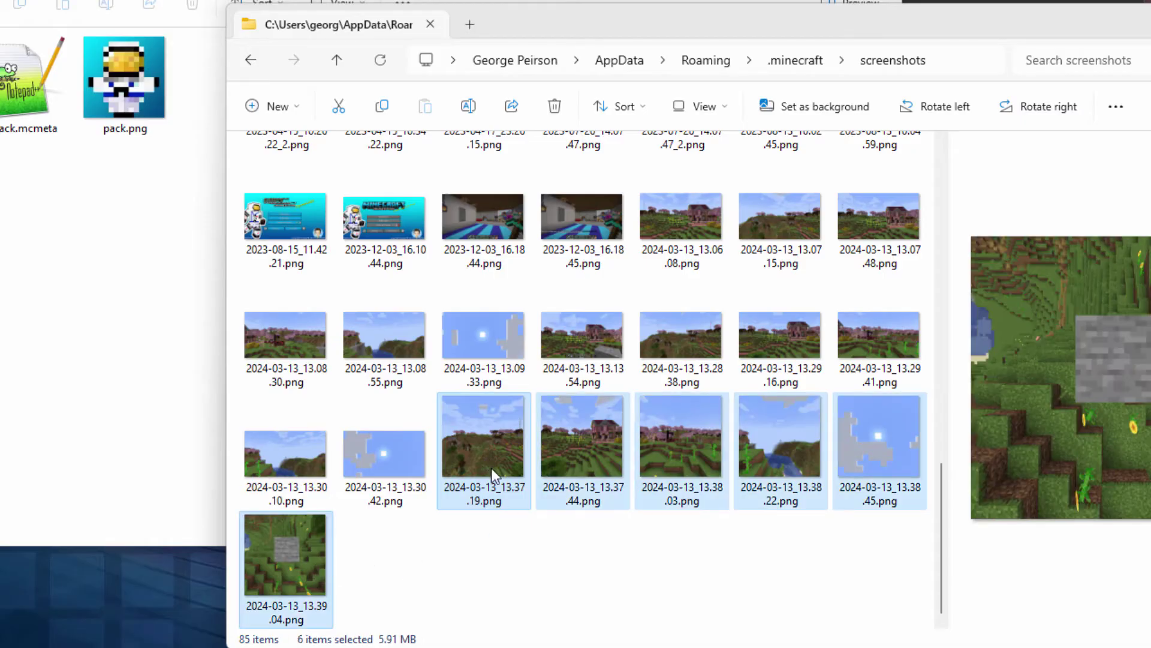
pyautogui.moveTo(494, 447); pyautogui.dragTo(36, 318)
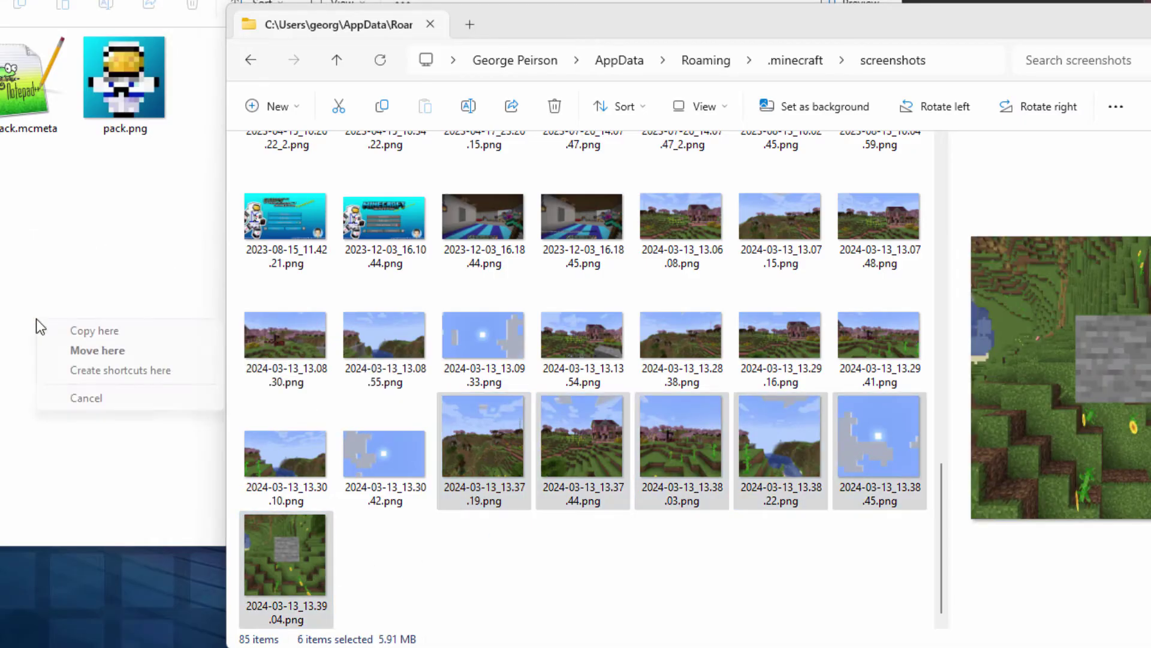
pyautogui.click(65, 333)
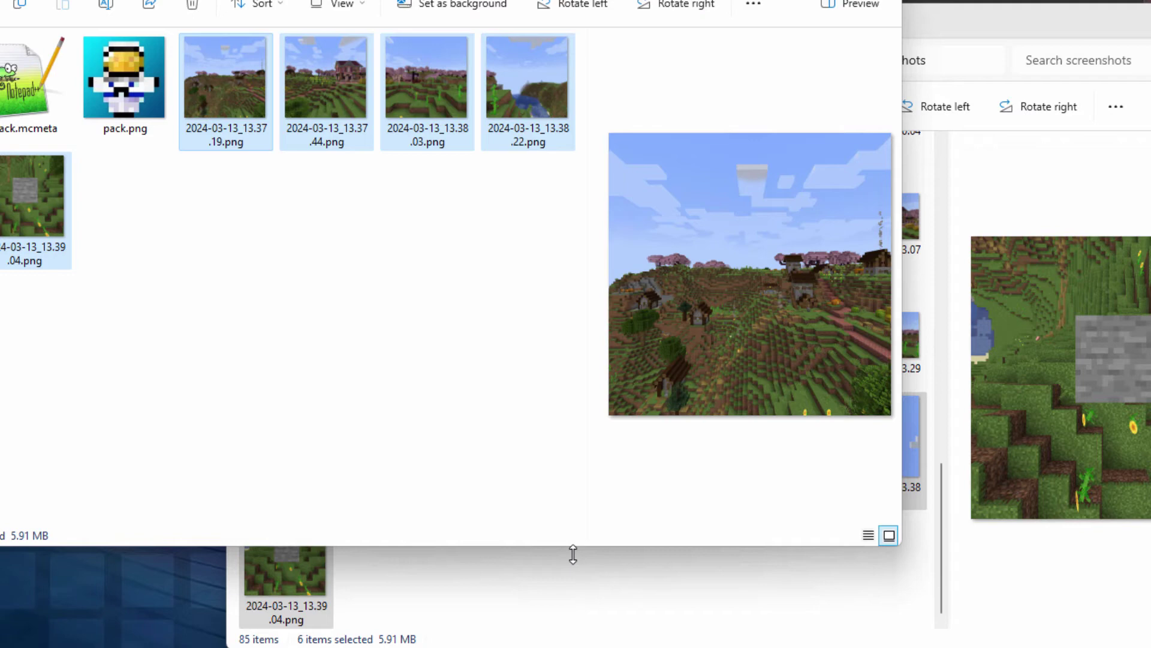
pyautogui.click(1034, 32)
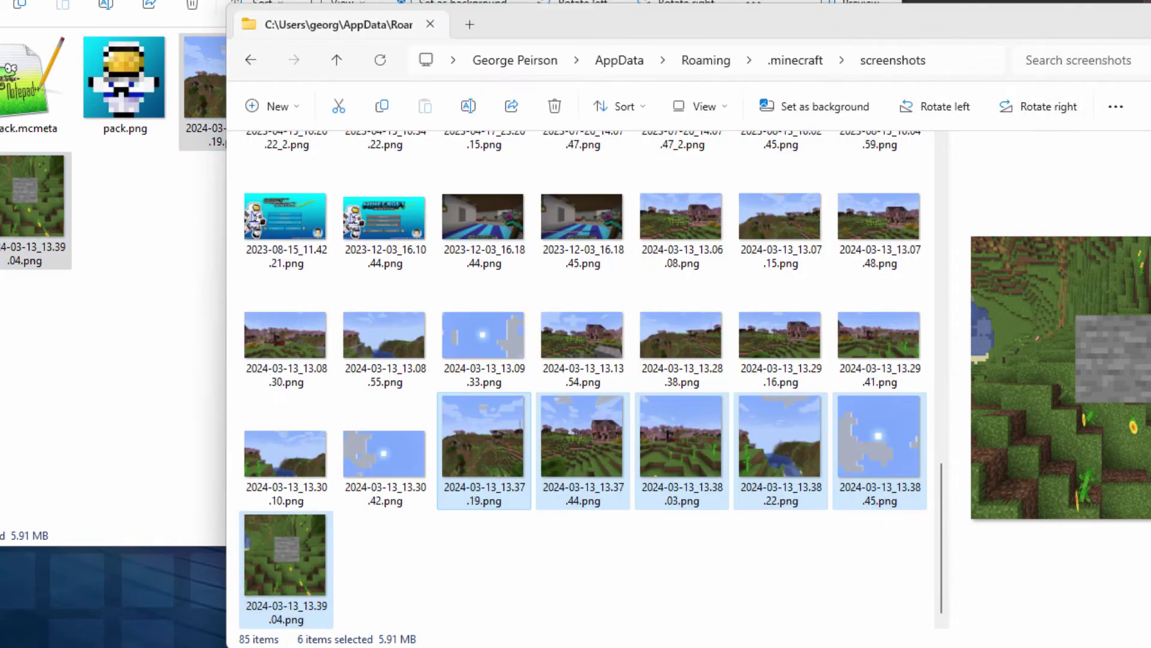
# Open the resourcepacks folder inside .minecraft, and return to the Pack folder window.
pyautogui.click(796, 60)
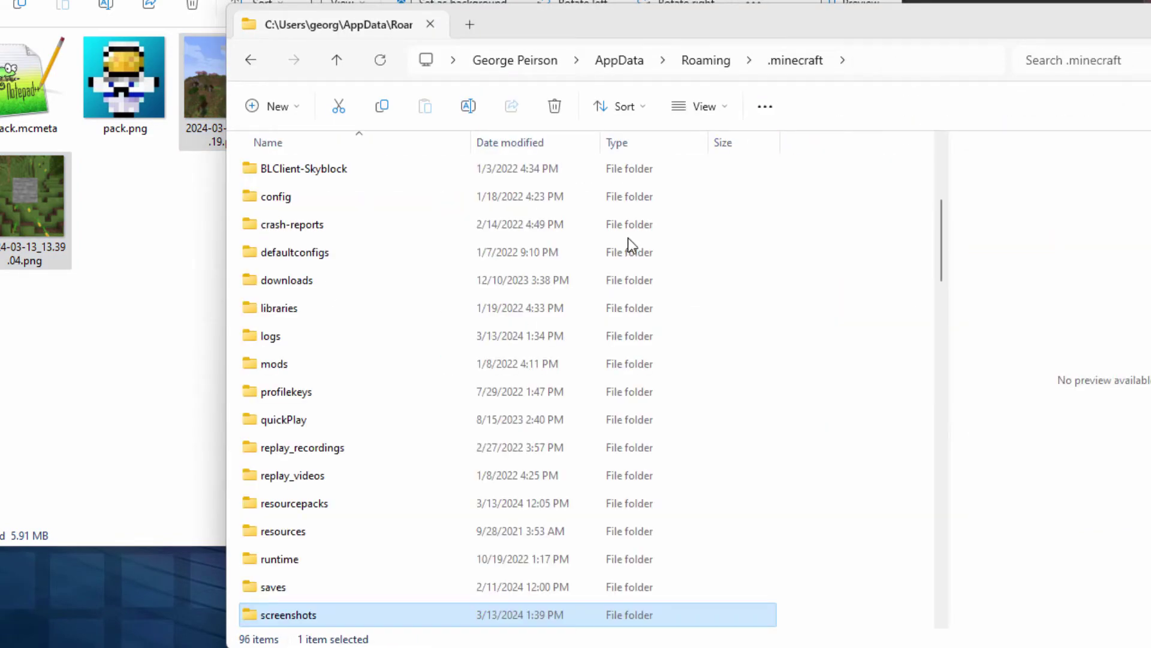
pyautogui.doubleClick(266, 504)
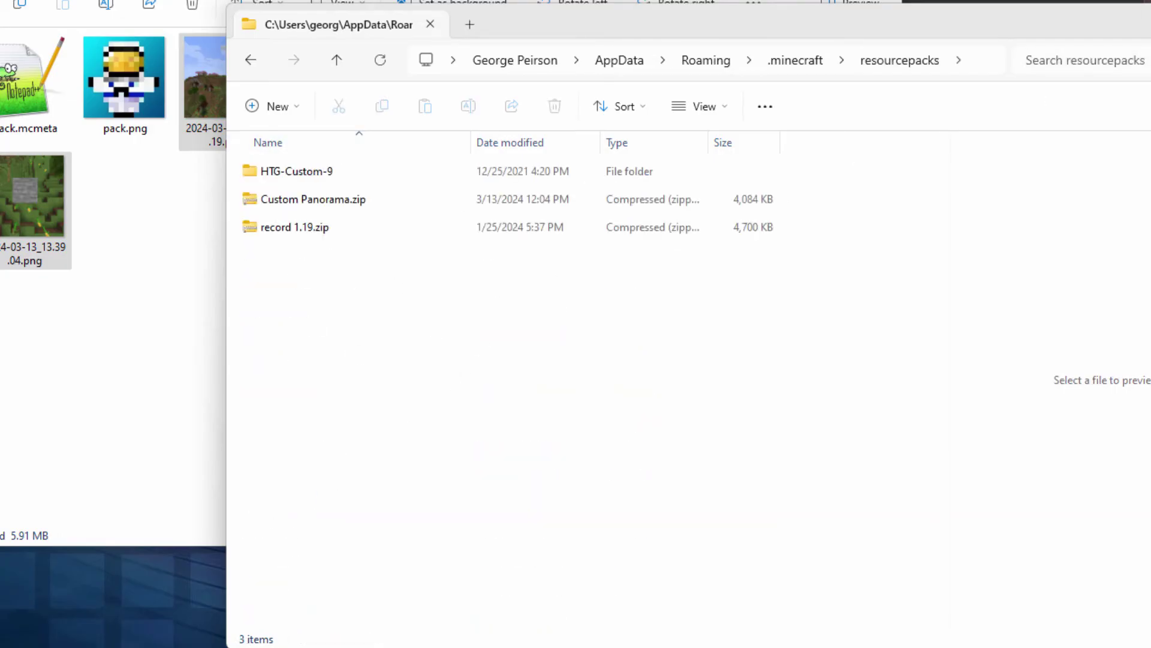
pyautogui.hotkey('ctrl', 'w')
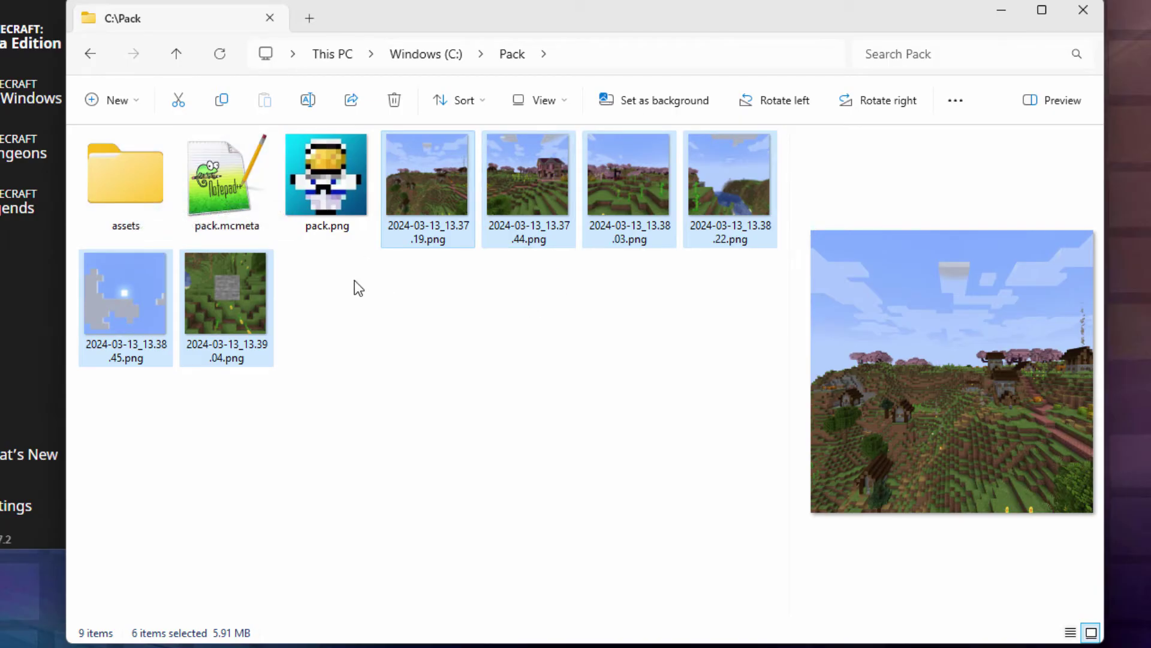
# Copy the six selected screenshots from the Pack folder into assets\minecraft\textures\gui\title\background.
pyautogui.rightClick(414, 188)
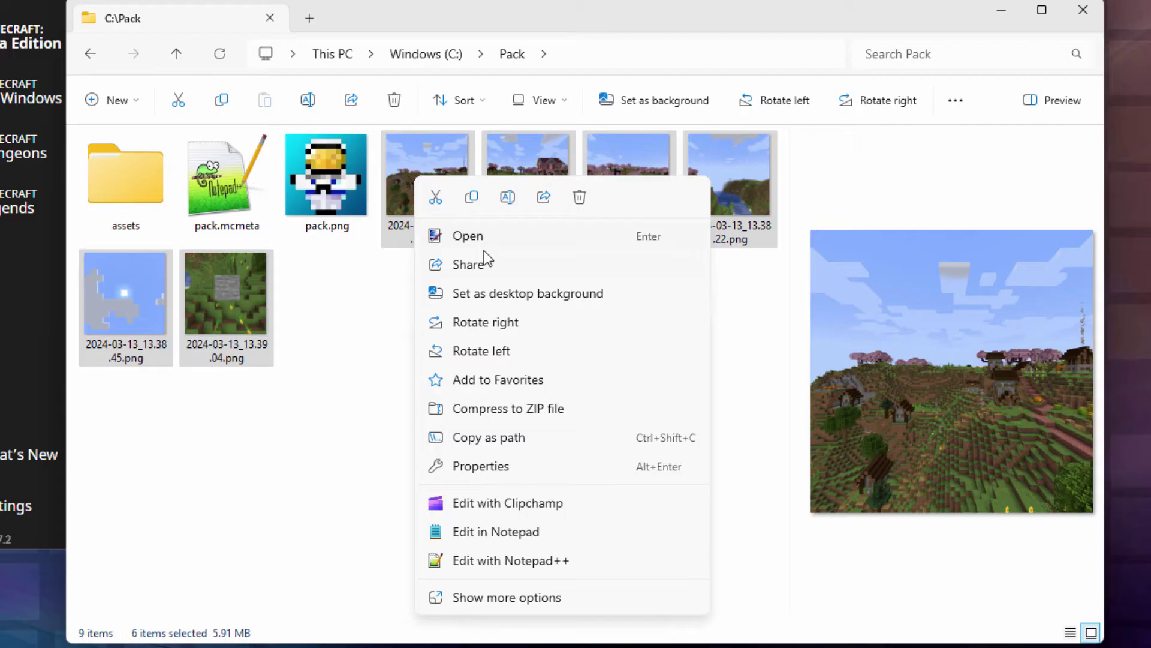
pyautogui.click(472, 198)
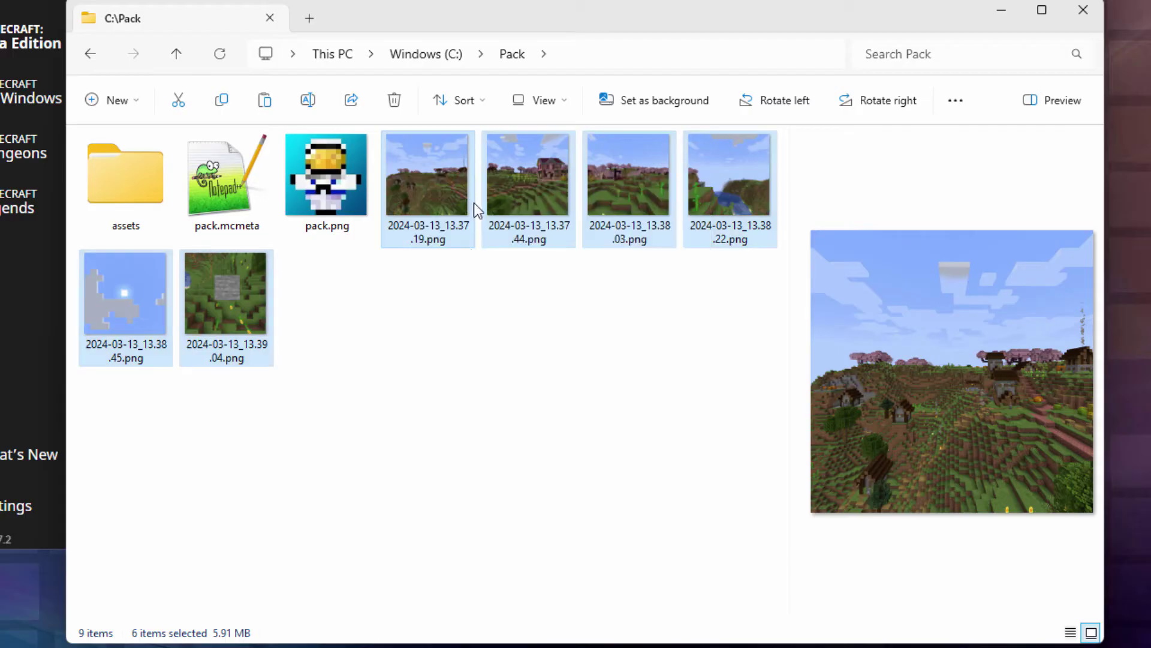
pyautogui.doubleClick(120, 185)
pyautogui.doubleClick(110, 165)
pyautogui.doubleClick(110, 164)
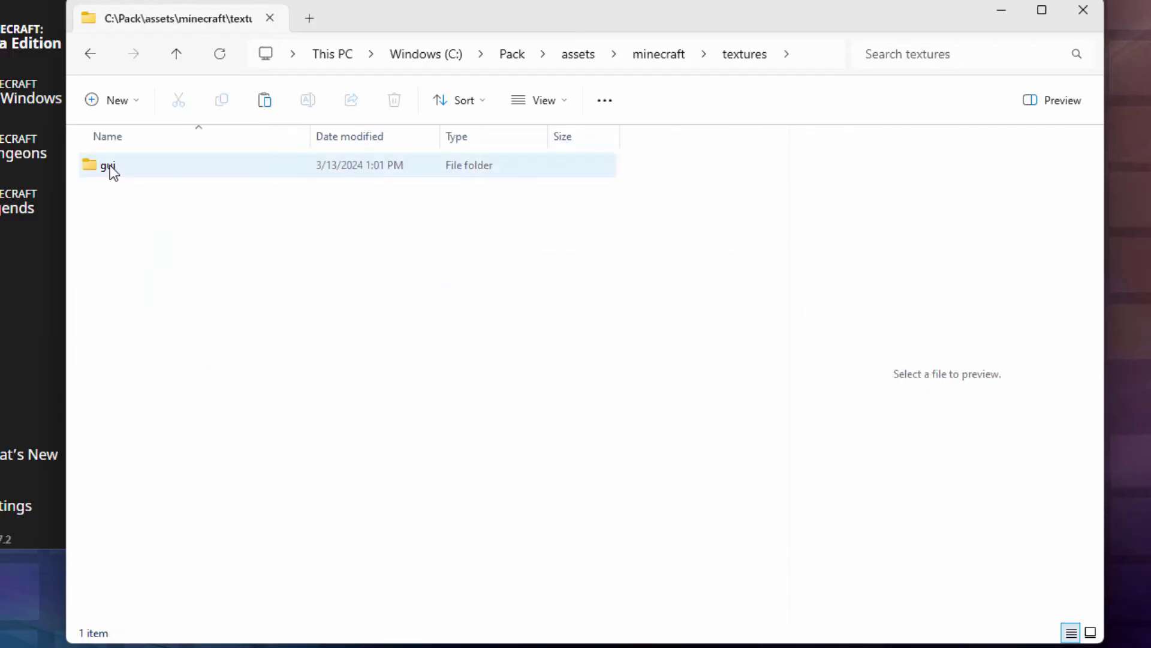
pyautogui.doubleClick(109, 165)
pyautogui.doubleClick(110, 164)
pyautogui.doubleClick(109, 164)
pyautogui.rightClick(209, 221)
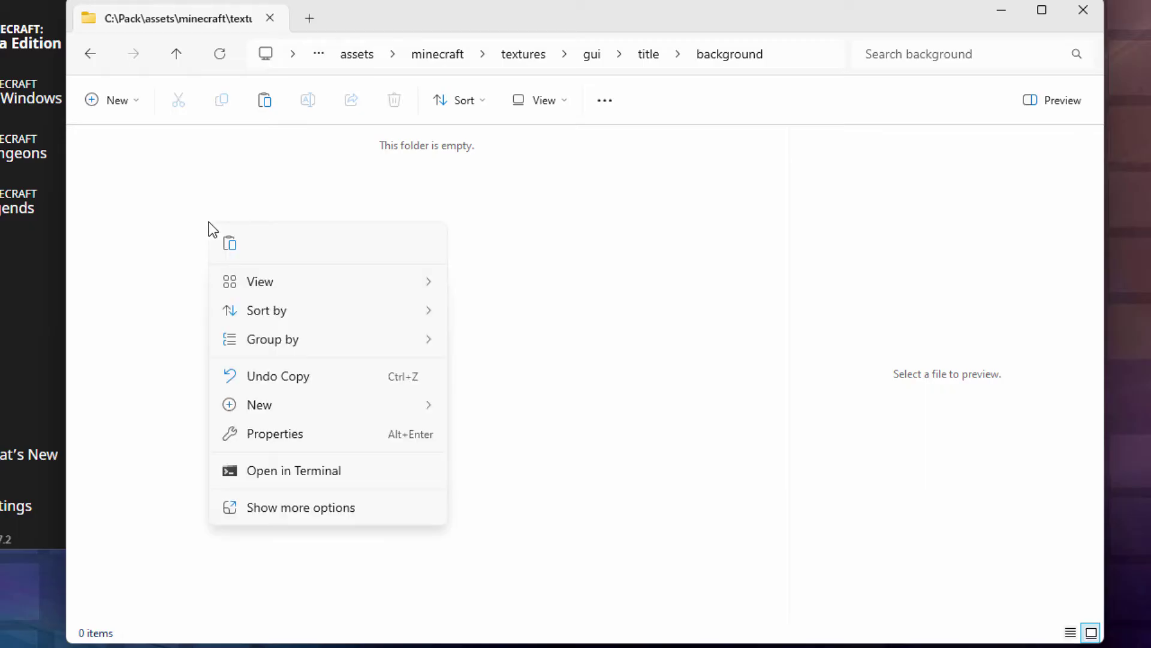
pyautogui.click(230, 242)
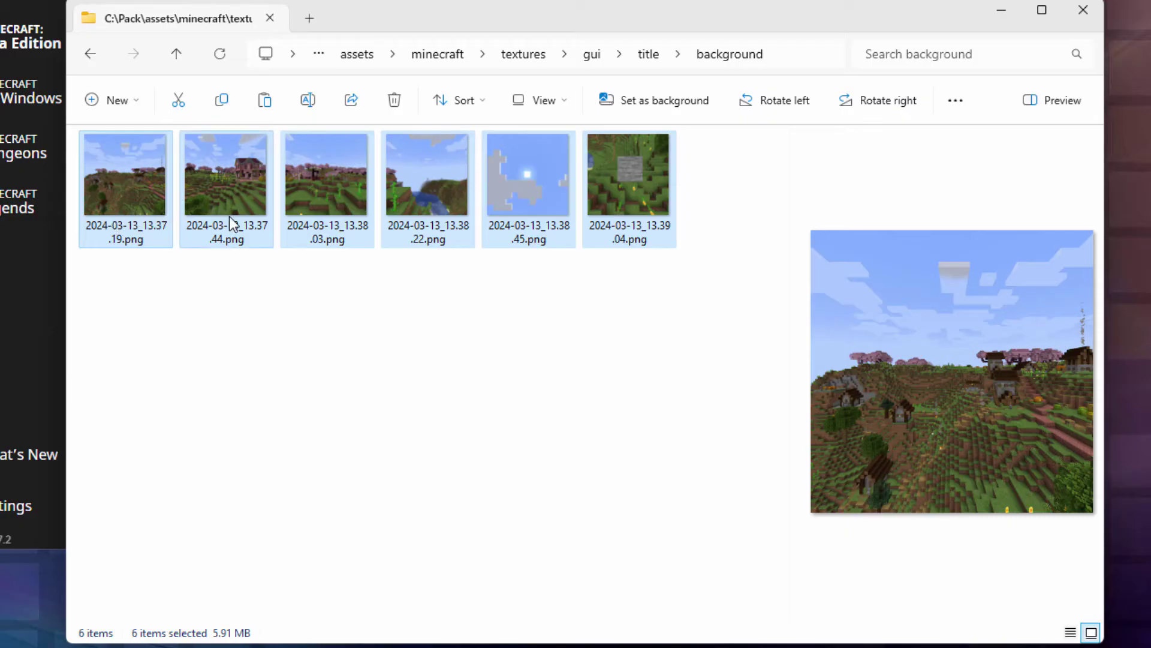
pyautogui.click(112, 227)
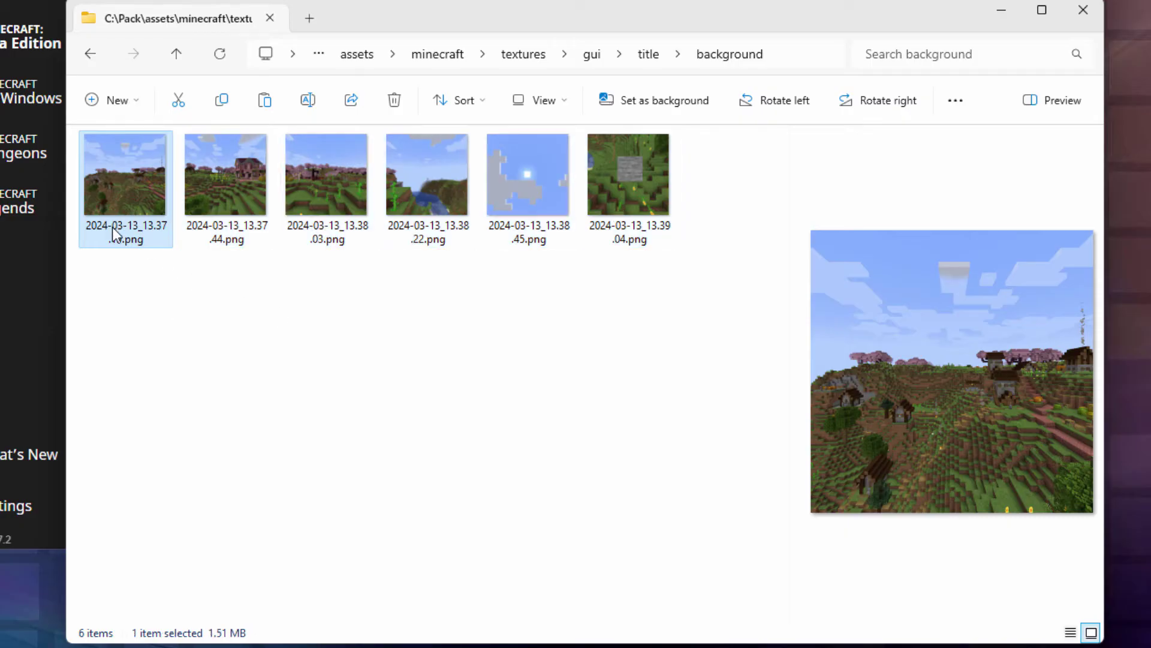
pyautogui.click(119, 236)
pyautogui.click(163, 283)
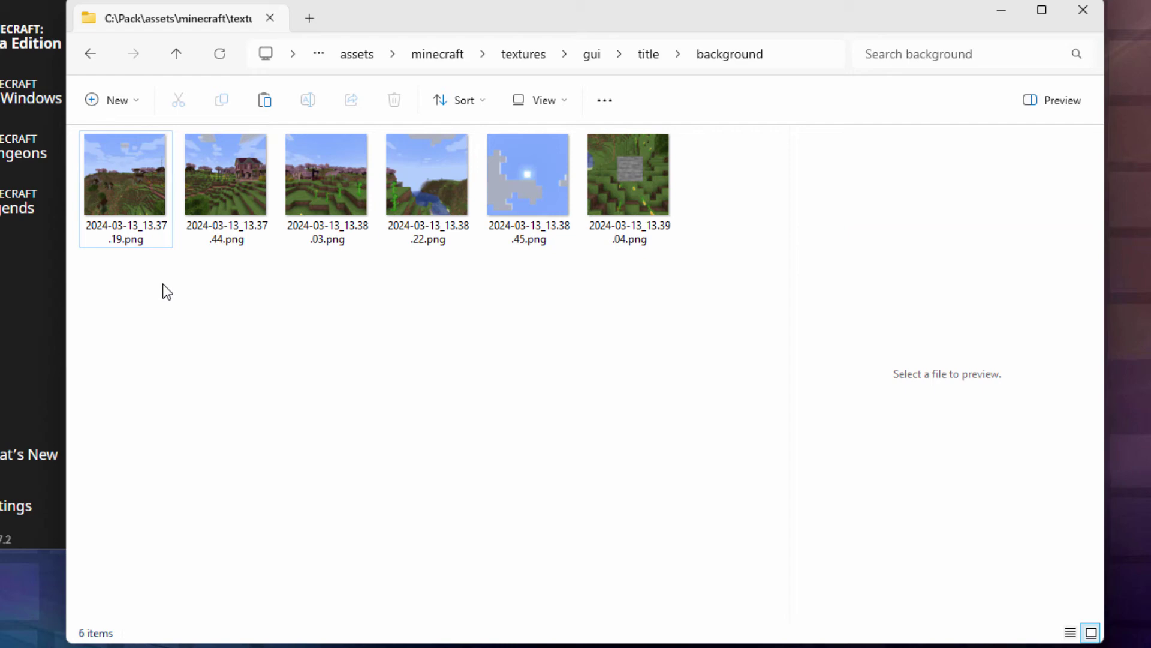
pyautogui.click(124, 225)
pyautogui.rightClick(123, 225)
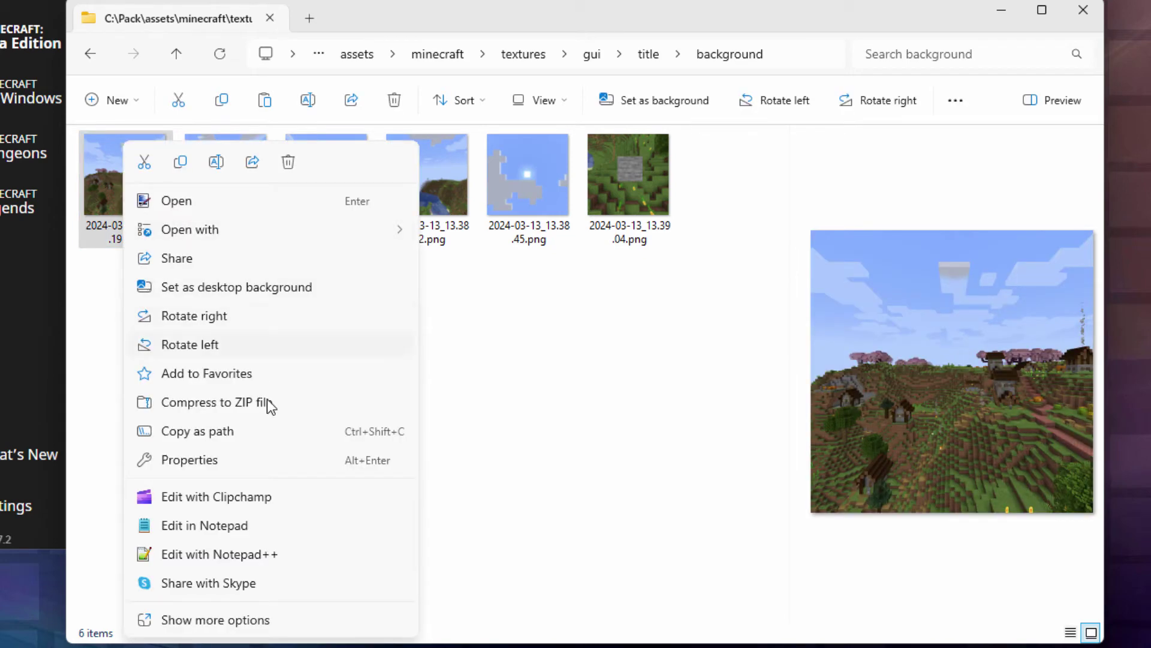
pyautogui.click(202, 621)
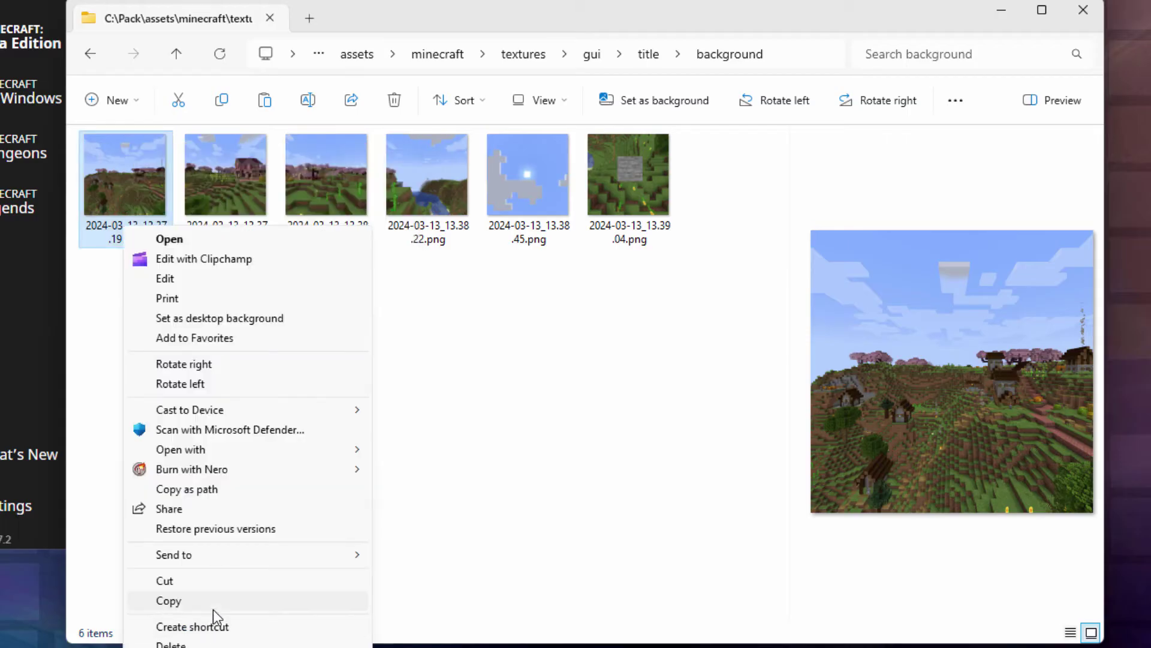
pyautogui.click(446, 332)
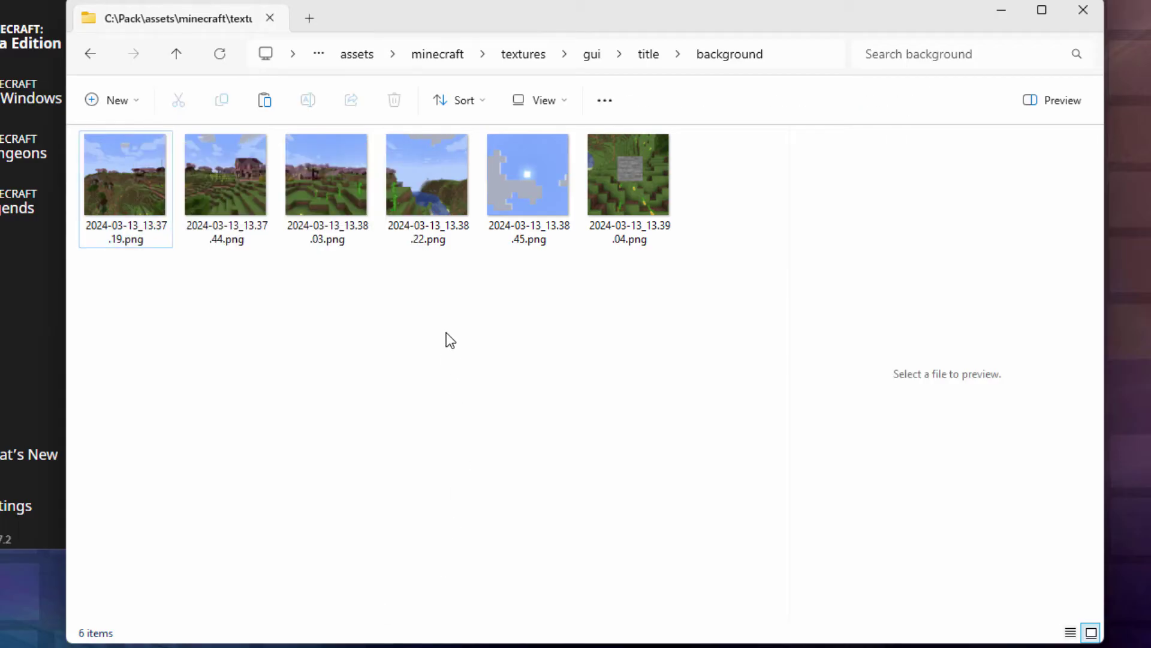
# Rename 2024-03-13_13.37.19.png as panorama_0.png, copying the new base name for reuse.
pyautogui.click(117, 225)
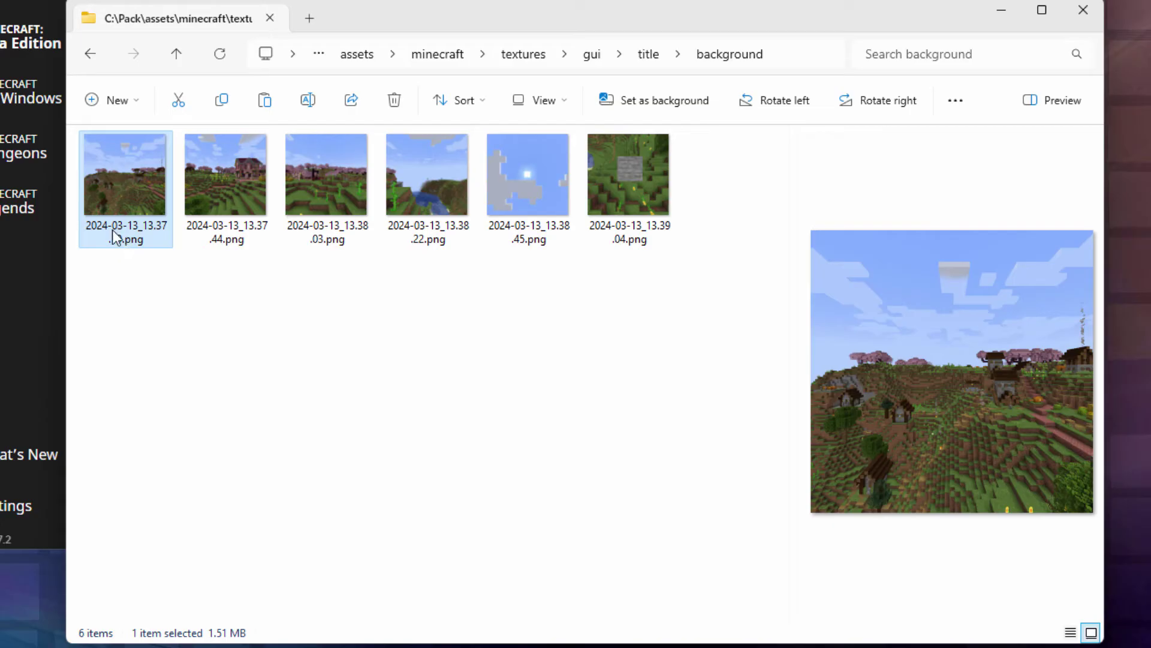
pyautogui.click(109, 225)
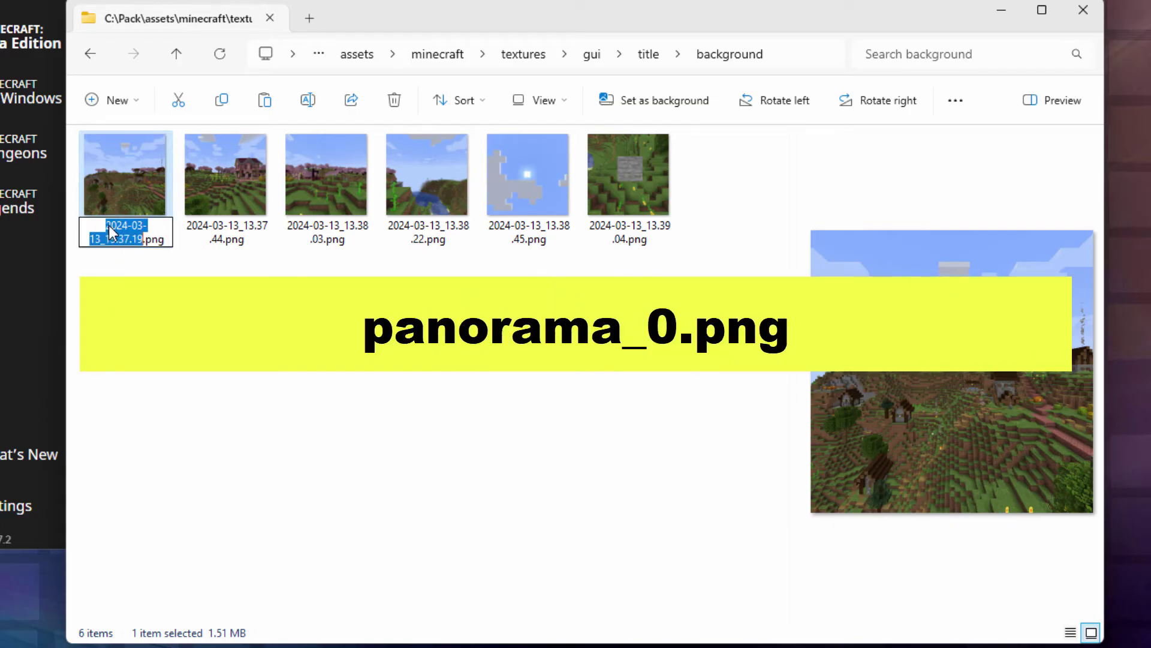
pyautogui.write('panorama')
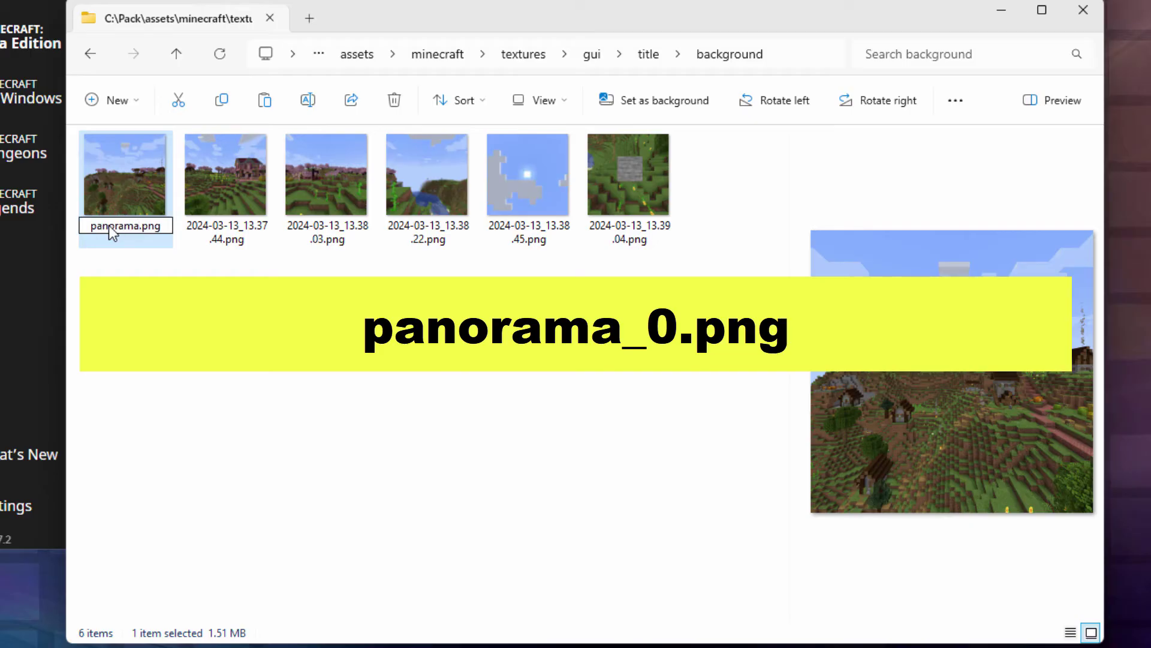
pyautogui.write('_0')
pyautogui.moveTo(144, 227); pyautogui.dragTo(81, 228)
pyautogui.rightClick(102, 230)
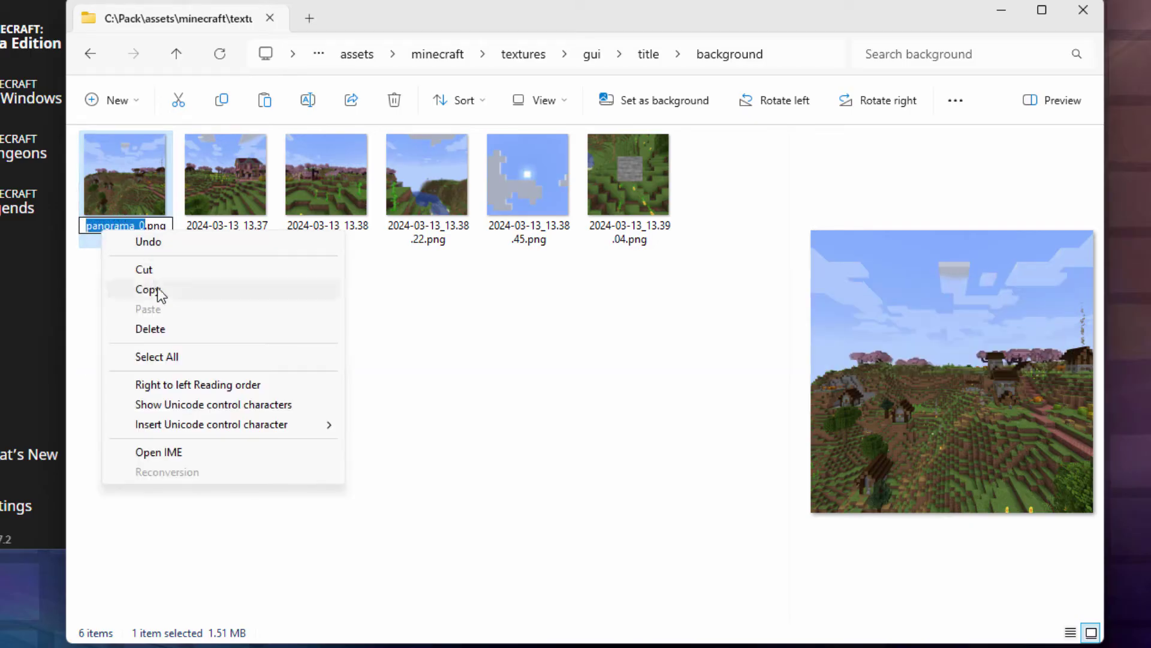
pyautogui.click(159, 290)
pyautogui.press('Return')
pyautogui.click(294, 331)
# Rename 2024-03-13_13.37.44.png as panorama_1.png, reusing the copied base name.
pyautogui.click(231, 230)
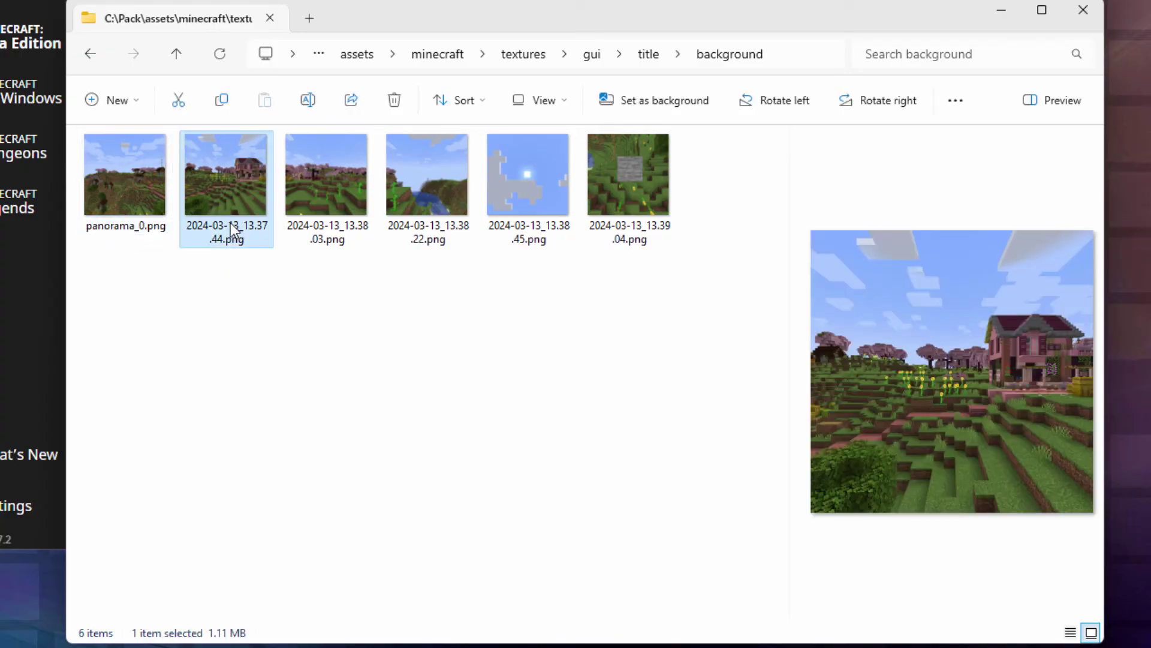
pyautogui.click(221, 231)
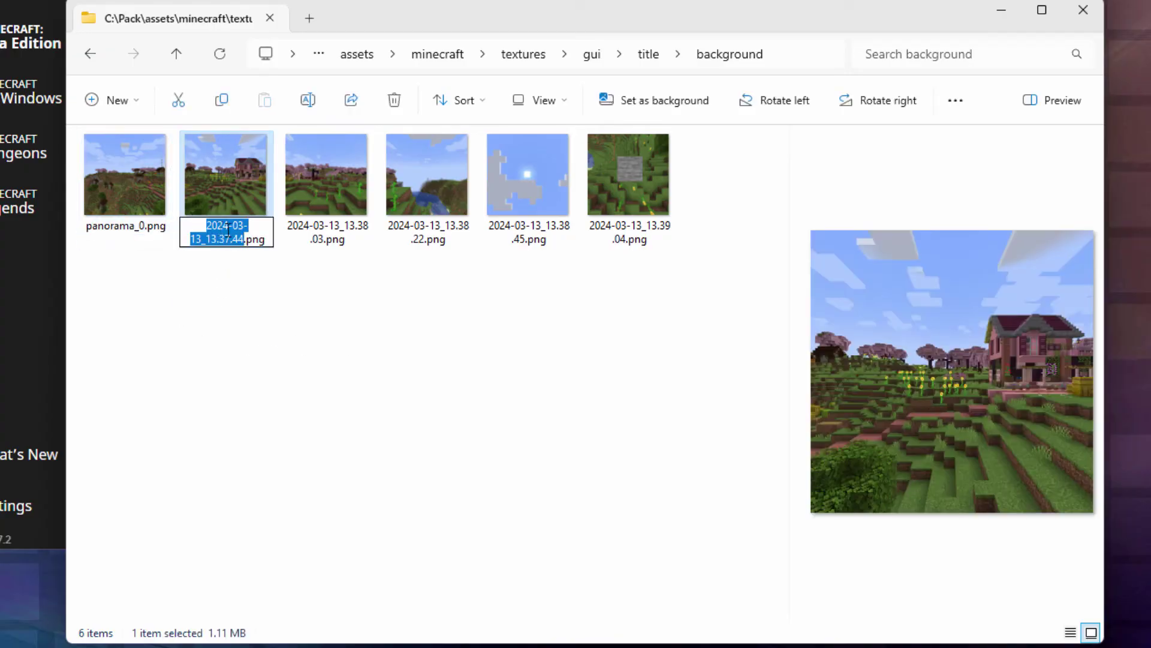
pyautogui.rightClick(219, 232)
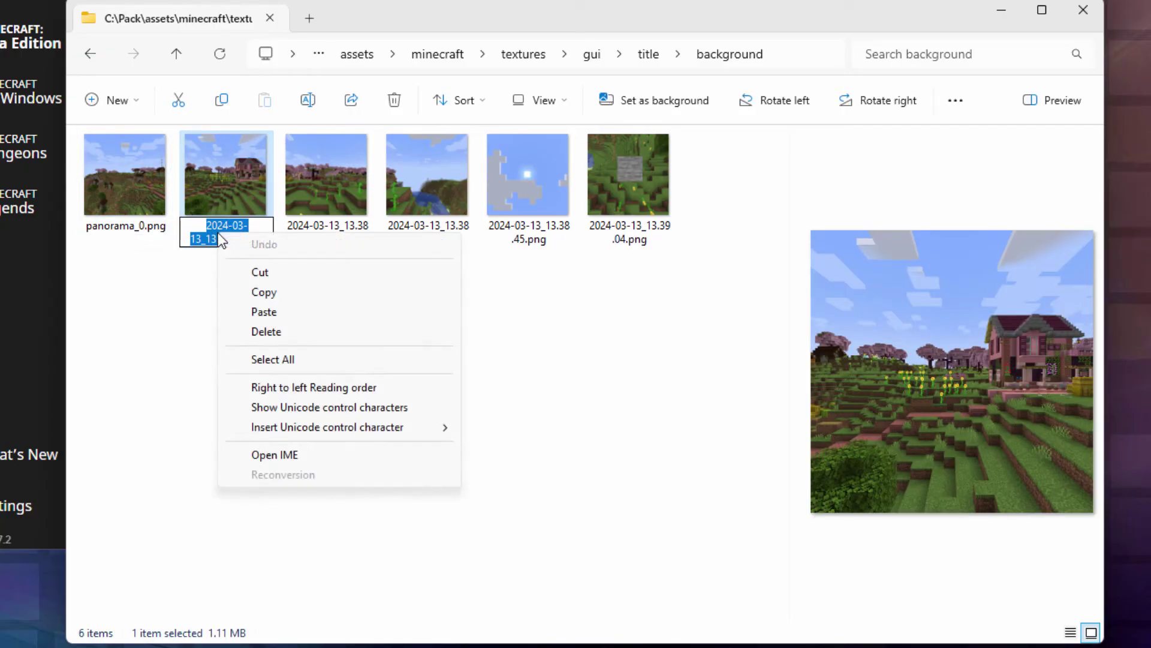
pyautogui.click(265, 309)
pyautogui.press('BackSpace')
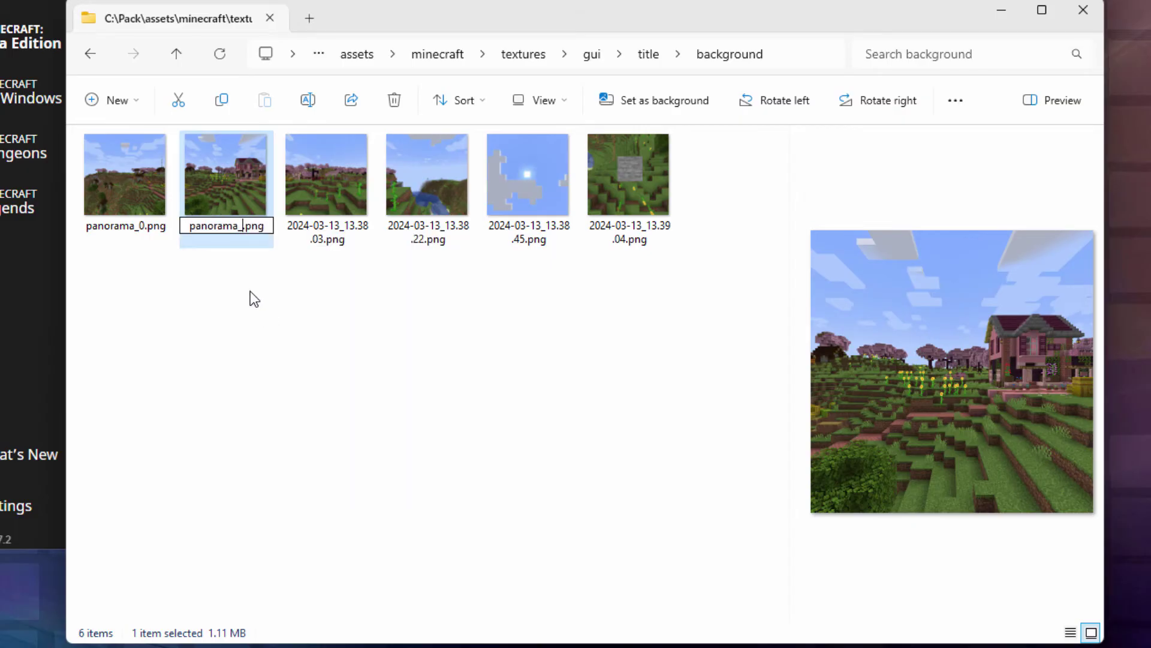
pyautogui.write('1')
pyautogui.press('Return')
# Rename 2024-03-13_13.38.03.png as panorama_2.png, reusing the copied base name.
pyautogui.click(324, 243)
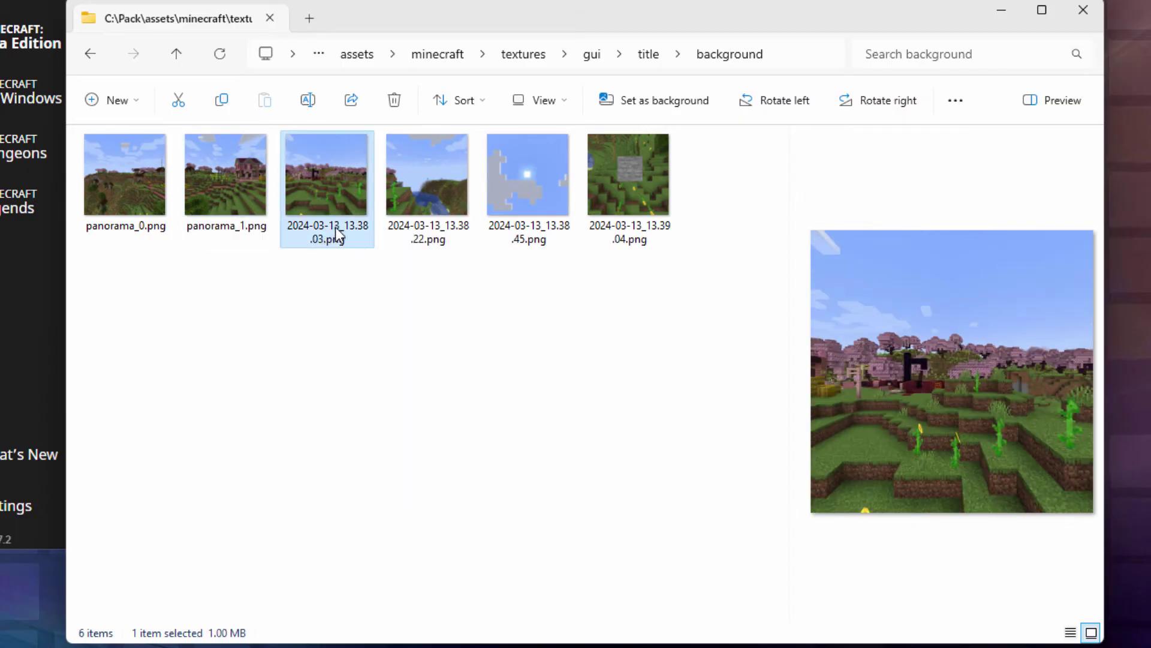
pyautogui.click(331, 225)
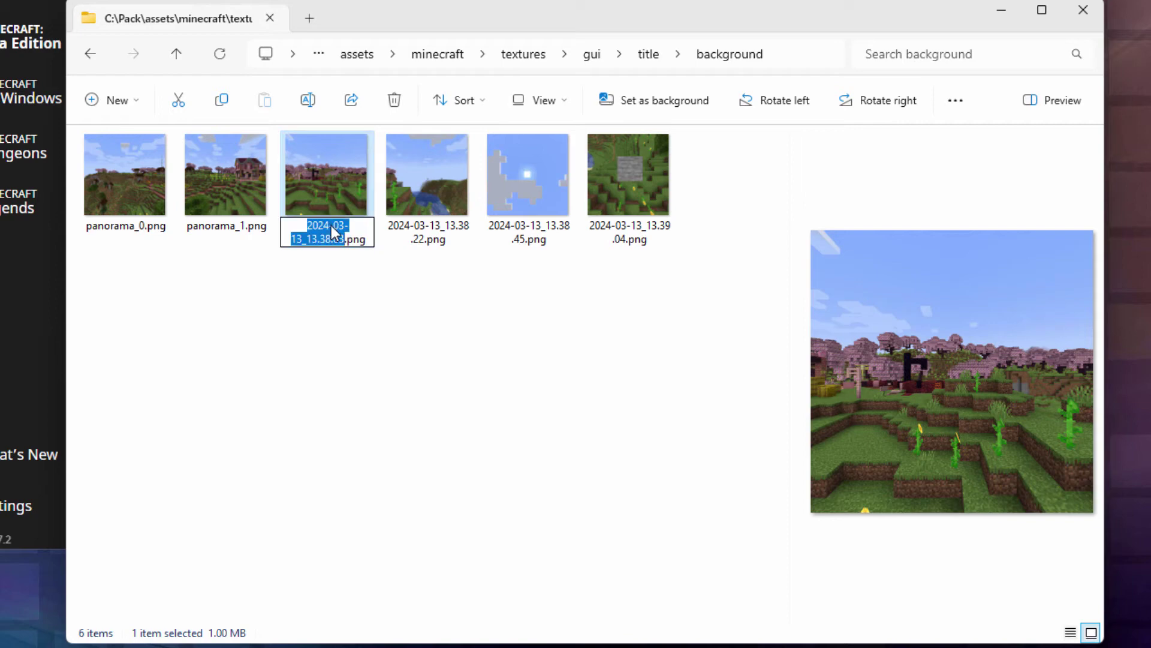
pyautogui.rightClick(331, 227)
pyautogui.click(376, 305)
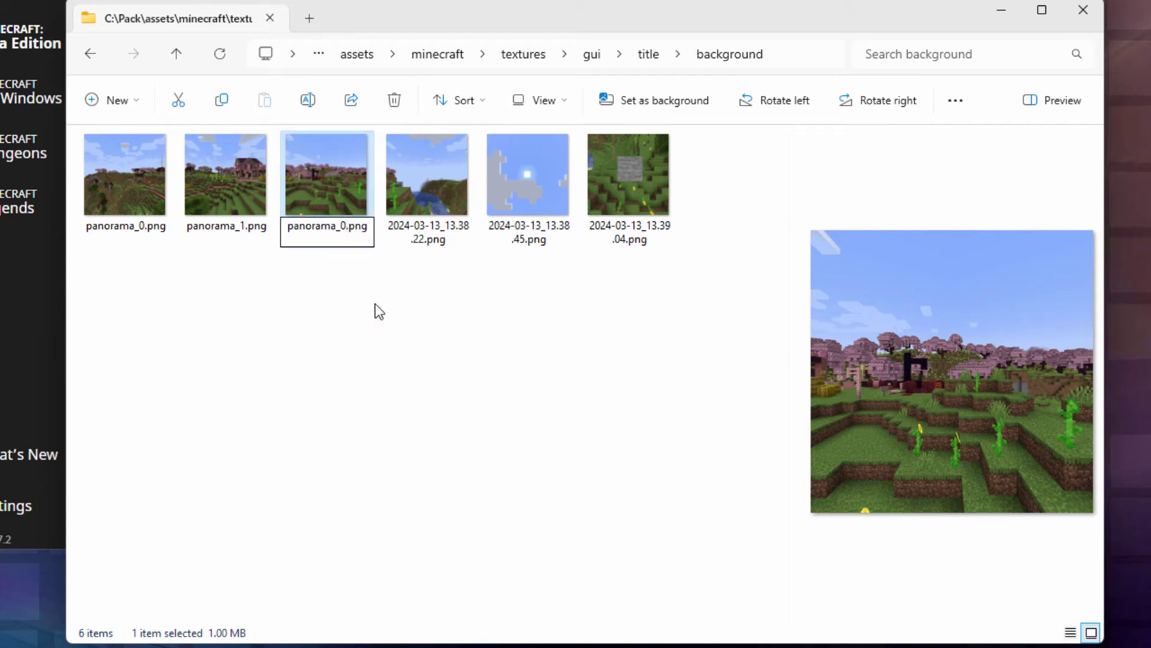
pyautogui.press('BackSpace')
pyautogui.write('2')
# Rename 2024-03-13_13.38.22.png as panorama_3.png, reusing the copied base name.
pyautogui.click(434, 229)
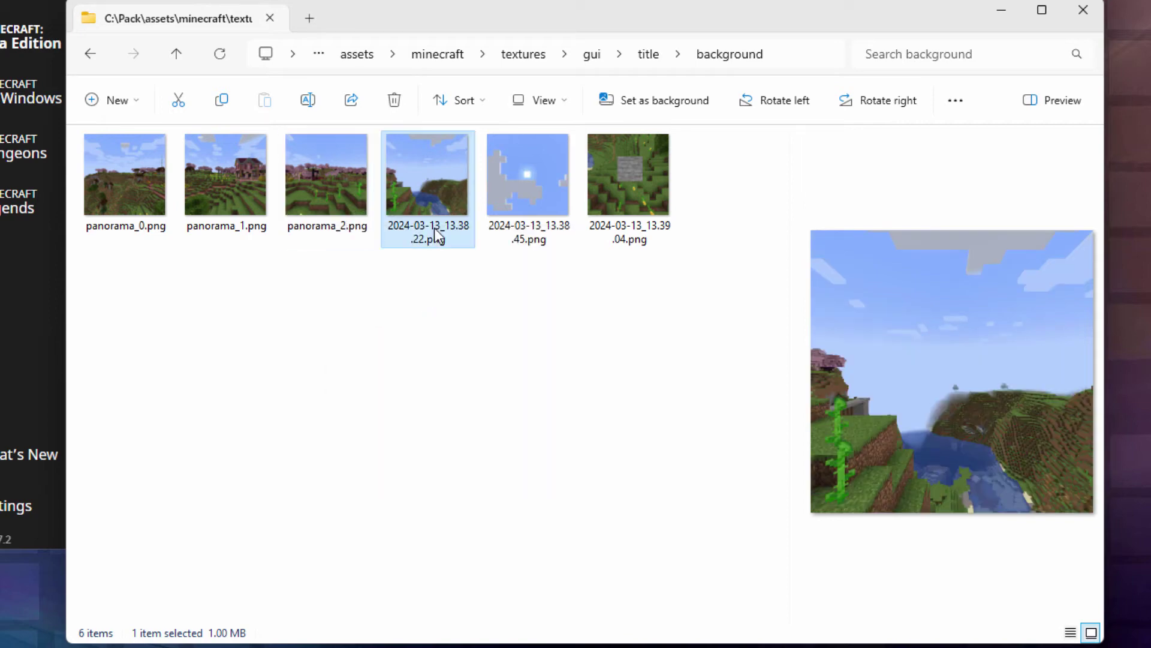
pyautogui.click(430, 225)
pyautogui.rightClick(430, 225)
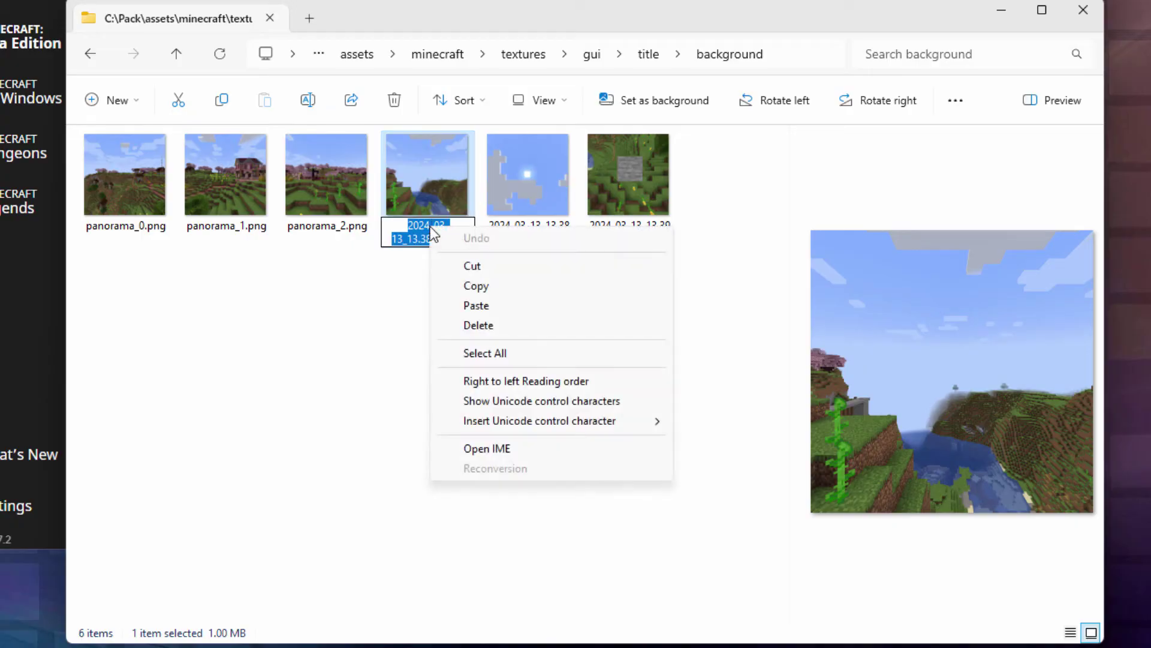
pyautogui.click(467, 305)
pyautogui.press('BackSpace')
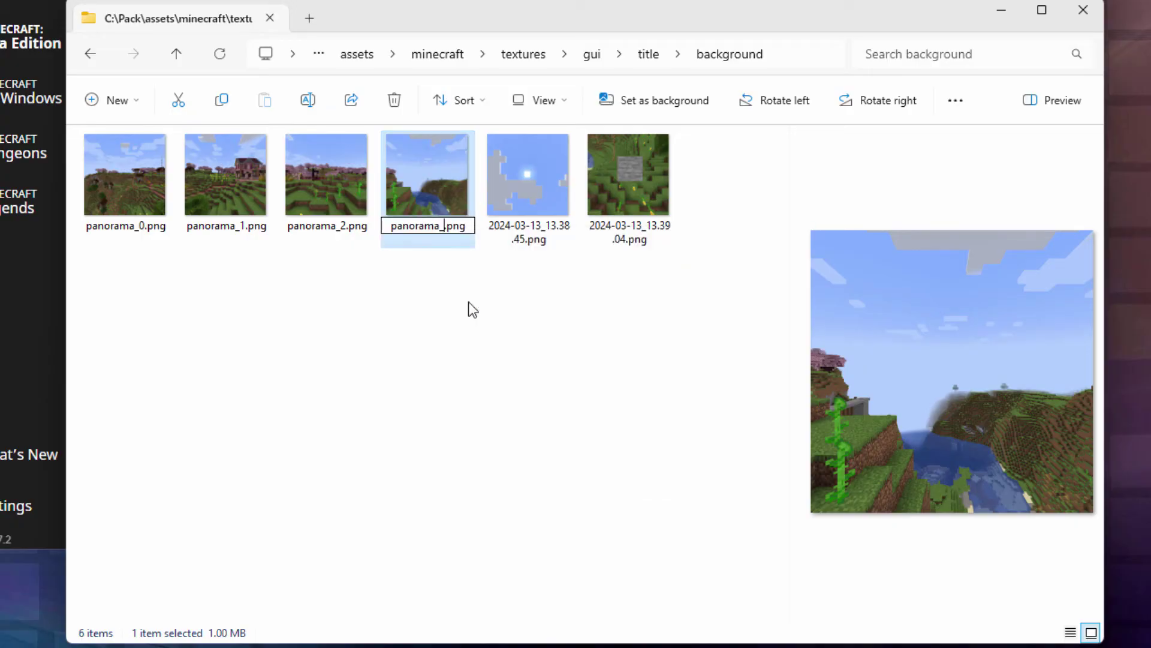
pyautogui.write('3')
# Rename the sky image 2024-03-13_13.38.45.png as panorama_4.png, reusing the copied base name.
pyautogui.click(534, 228)
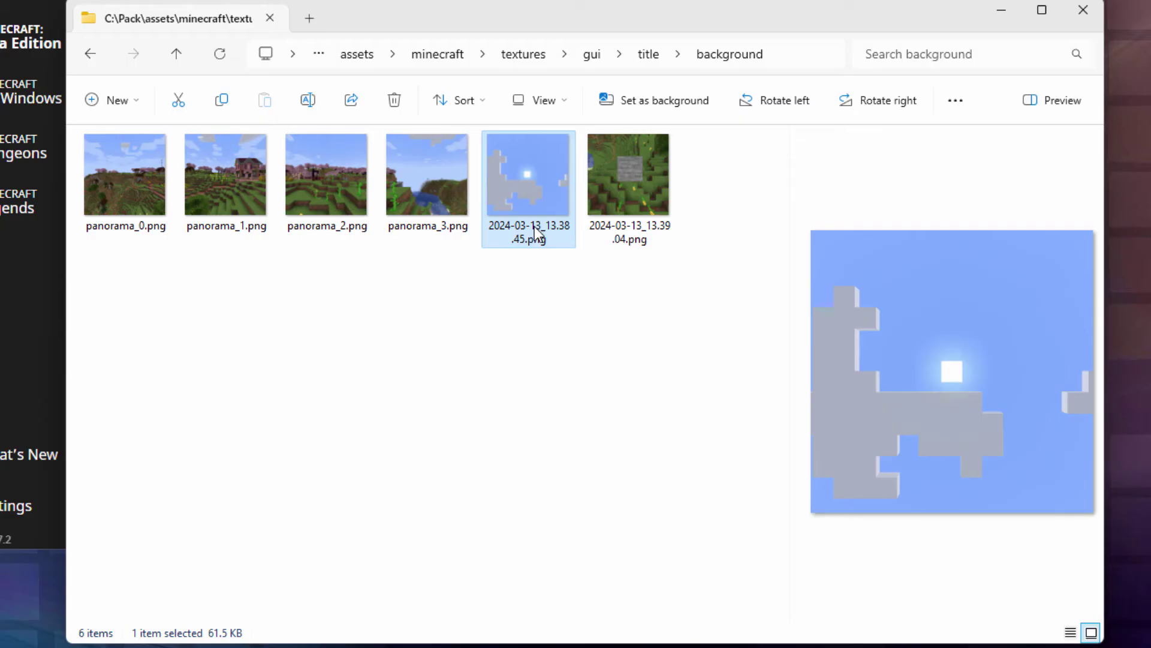
pyautogui.click(534, 226)
pyautogui.rightClick(535, 226)
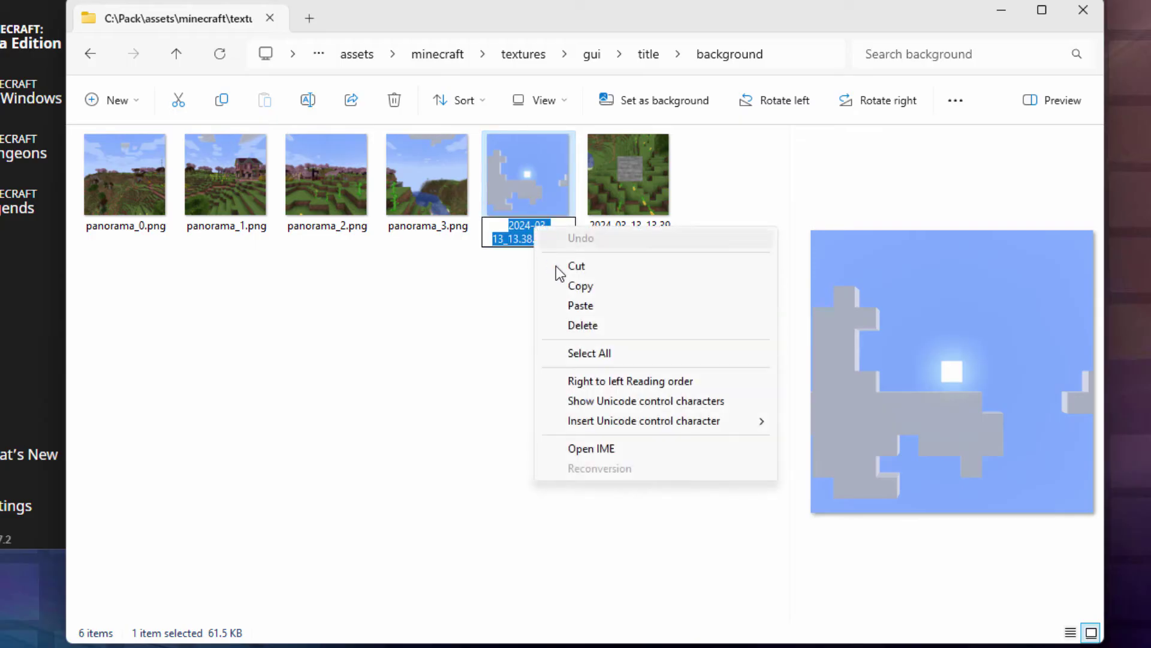
pyautogui.click(580, 305)
pyautogui.press('BackSpace')
pyautogui.write('4.png')
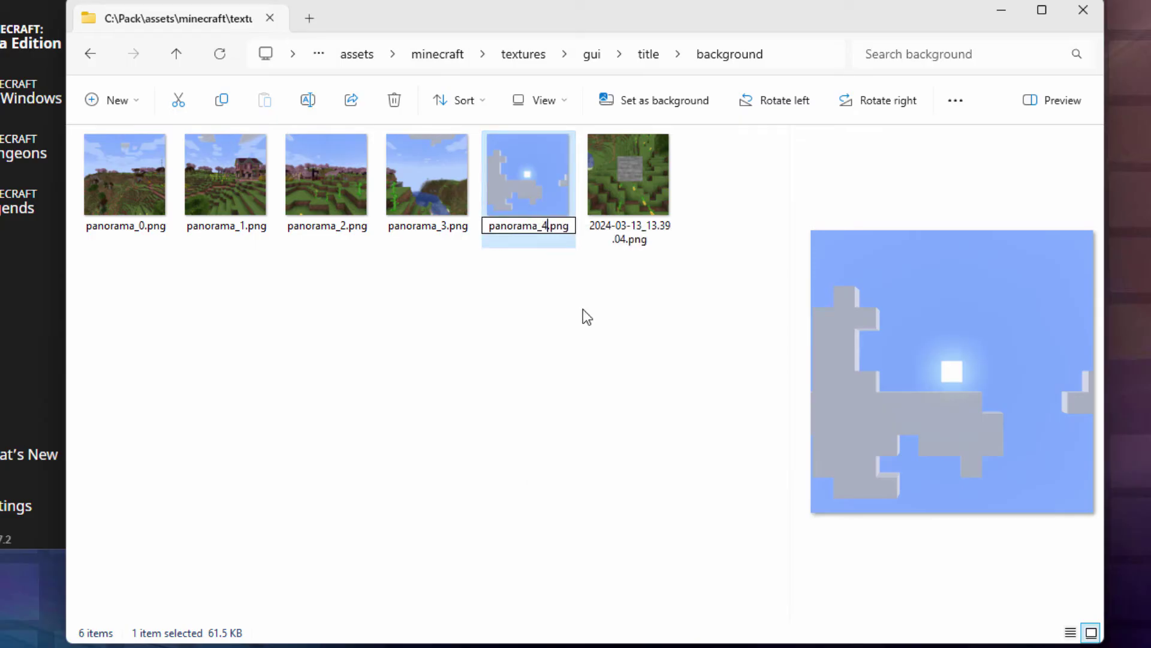
# Rename the ground image 2024-03-13_13.39.04.png as panorama_5.png, reusing the copied base name.
pyautogui.click(634, 226)
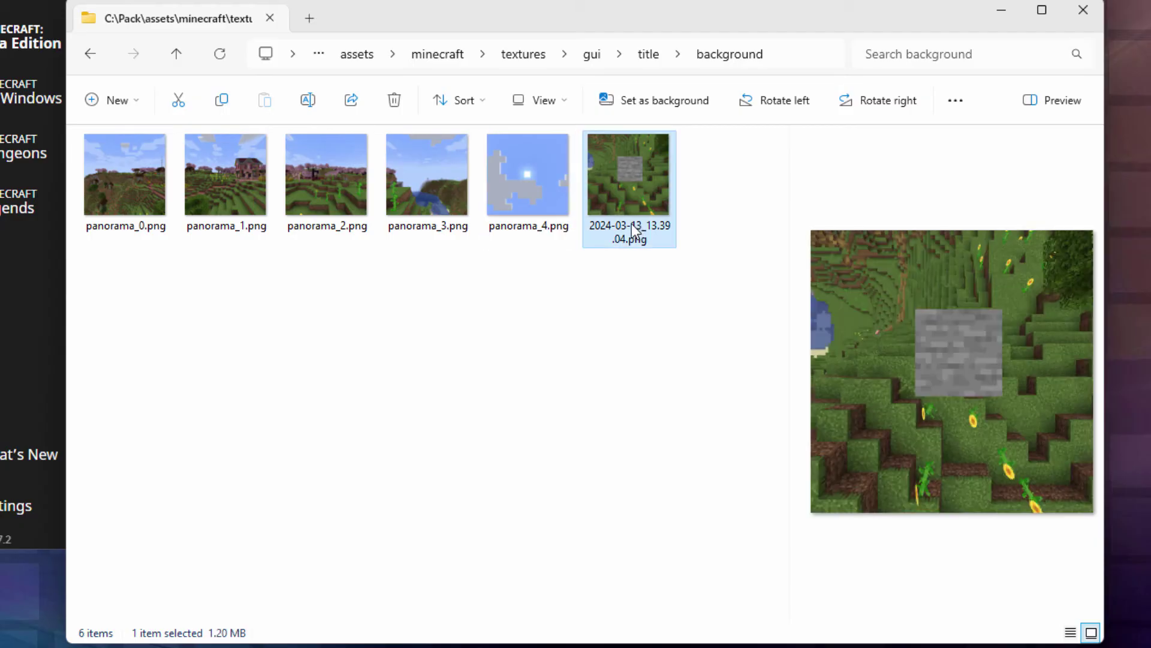
pyautogui.click(632, 224)
pyautogui.rightClick(632, 224)
pyautogui.click(670, 301)
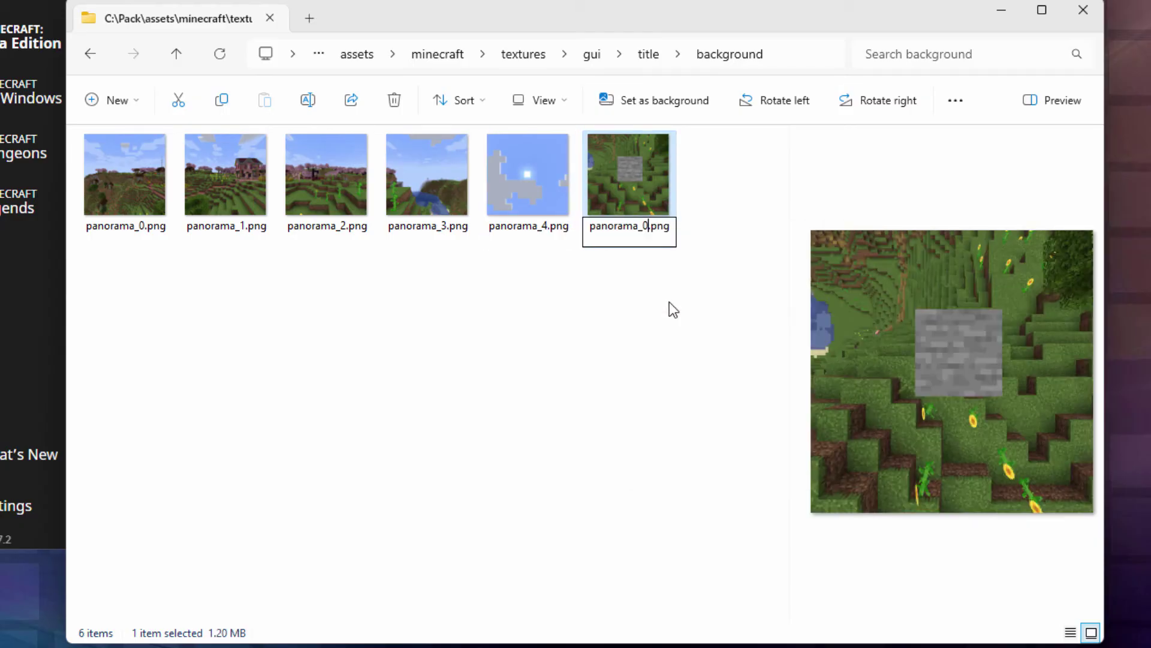
pyautogui.press('BackSpace')
pyautogui.write('5')
pyautogui.press('Return')
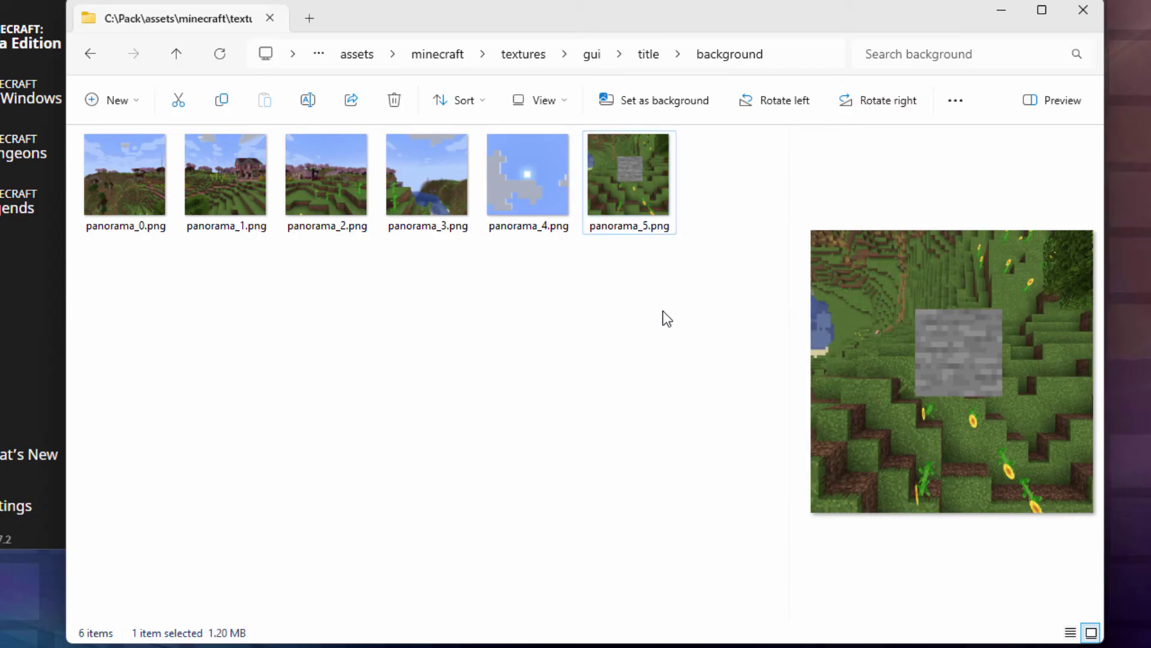
pyautogui.click(665, 312)
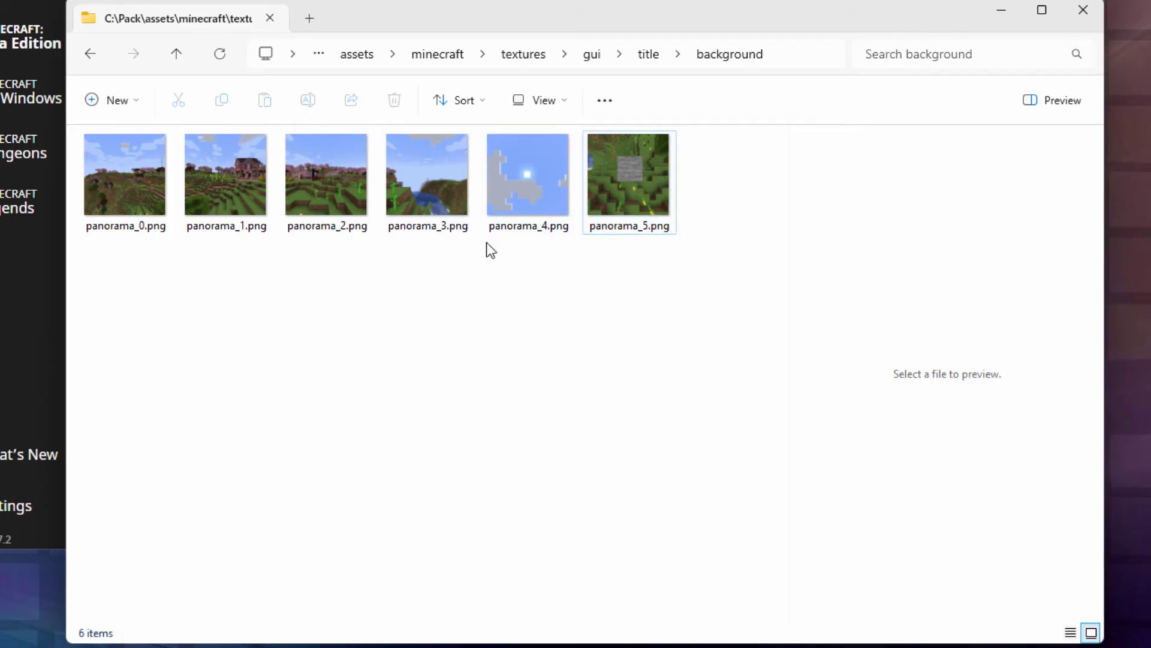
# Compress the assets folder, pack.mcmeta and pack.png from C:\Pack into one ZIP file, leaving out the original screenshots.
pyautogui.click(359, 57)
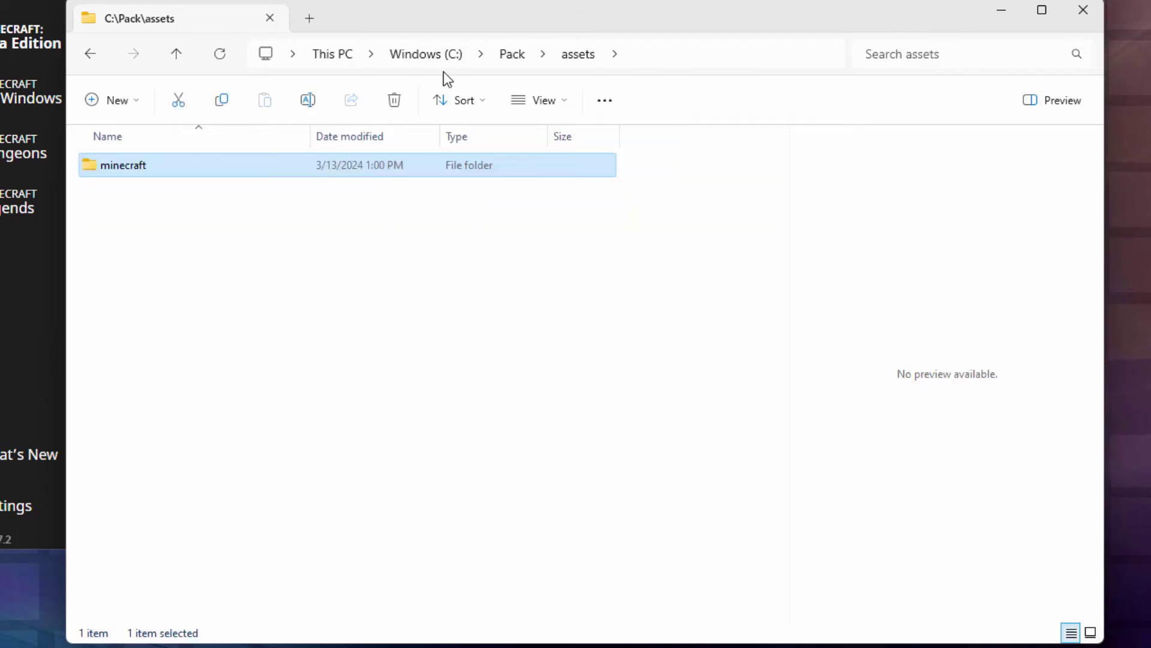
pyautogui.click(514, 56)
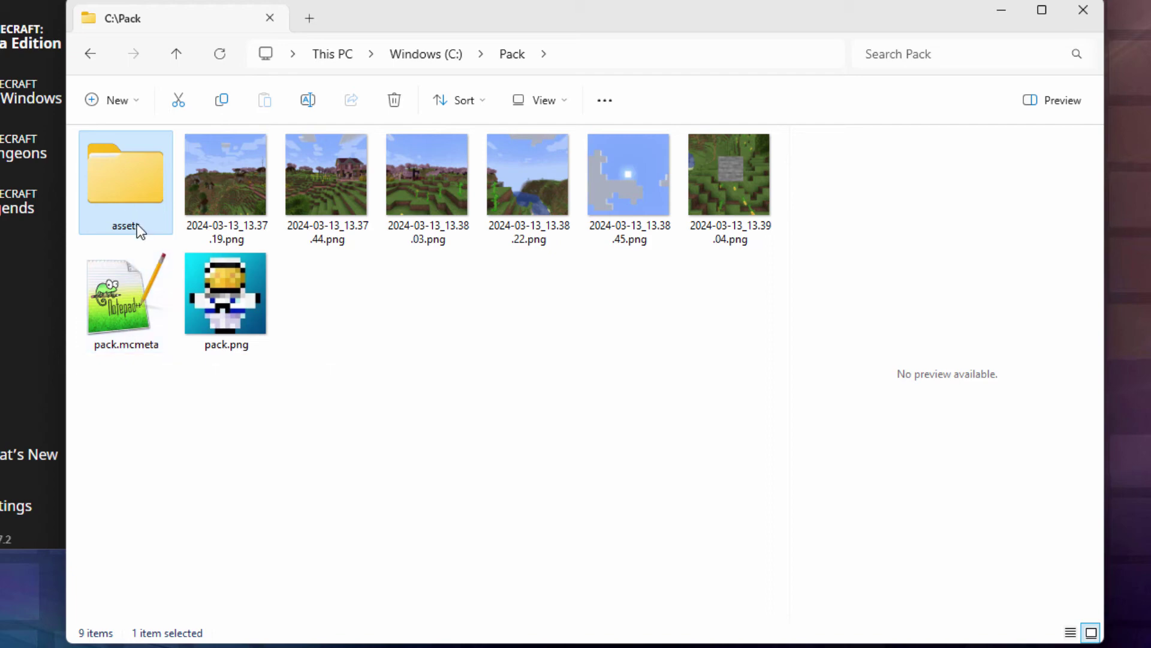
pyautogui.keyDown('ctrl'); pyautogui.click(127, 304); pyautogui.keyUp('ctrl')
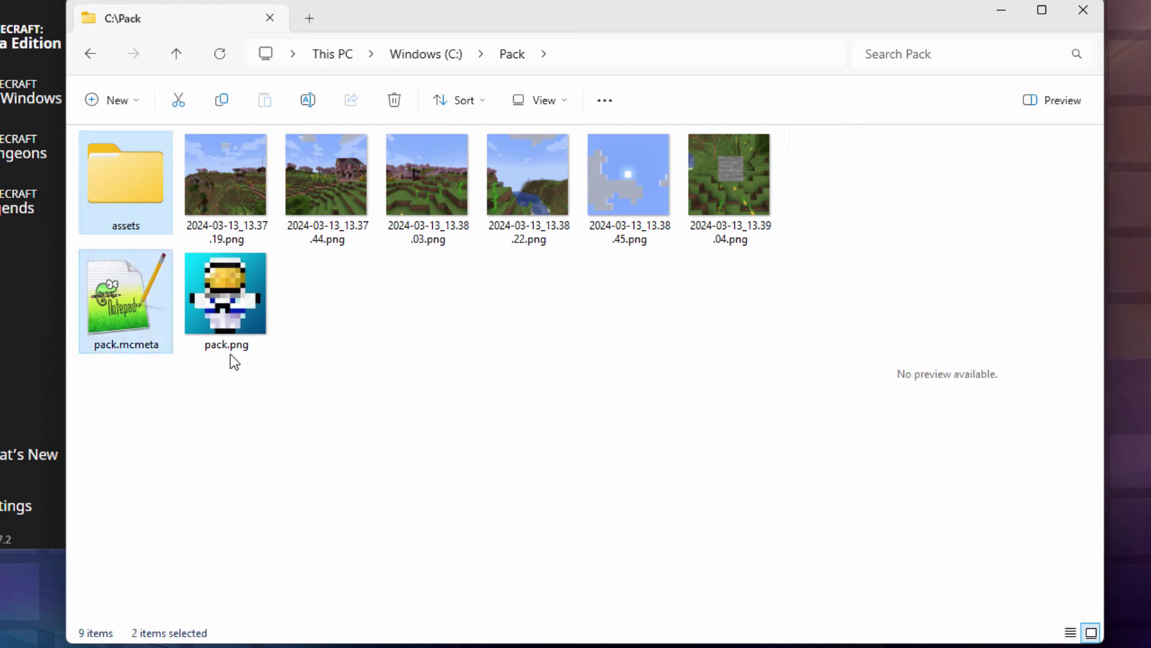
pyautogui.keyDown('ctrl'); pyautogui.click(229, 301); pyautogui.keyUp('ctrl')
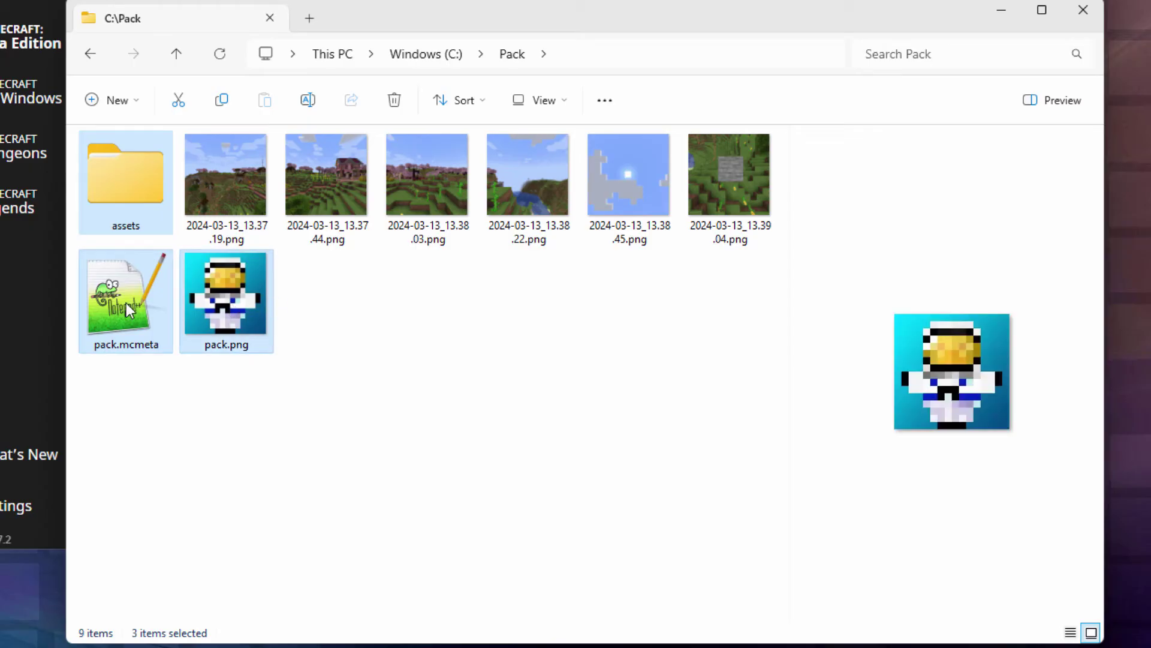
pyautogui.rightClick(212, 303)
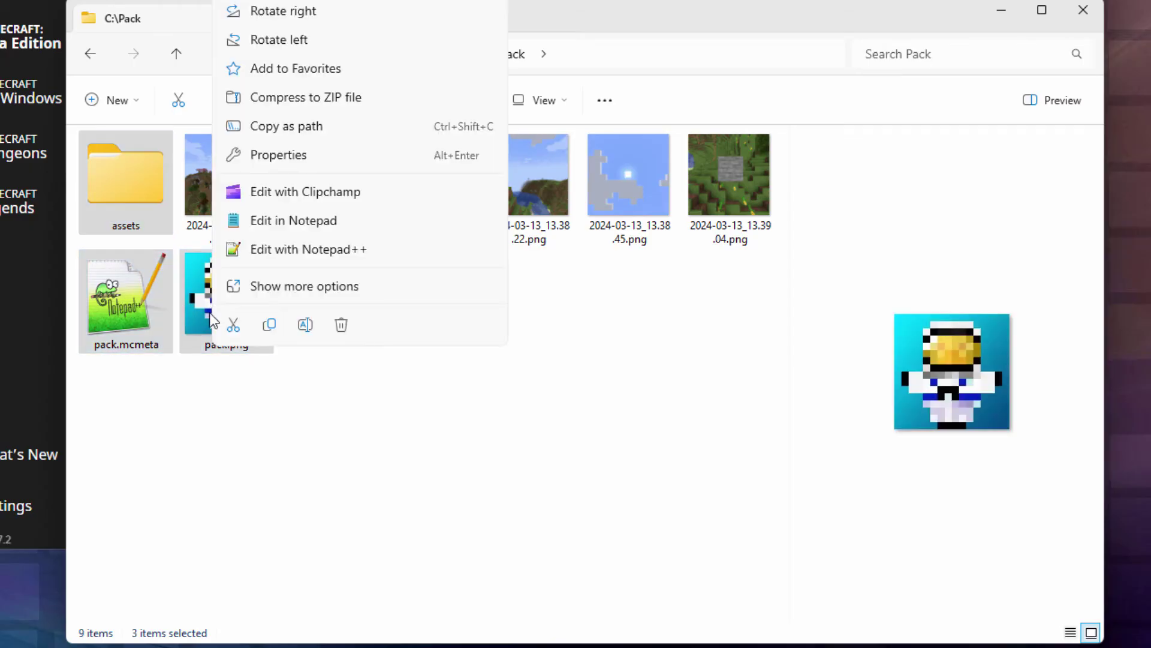
pyautogui.click(306, 98)
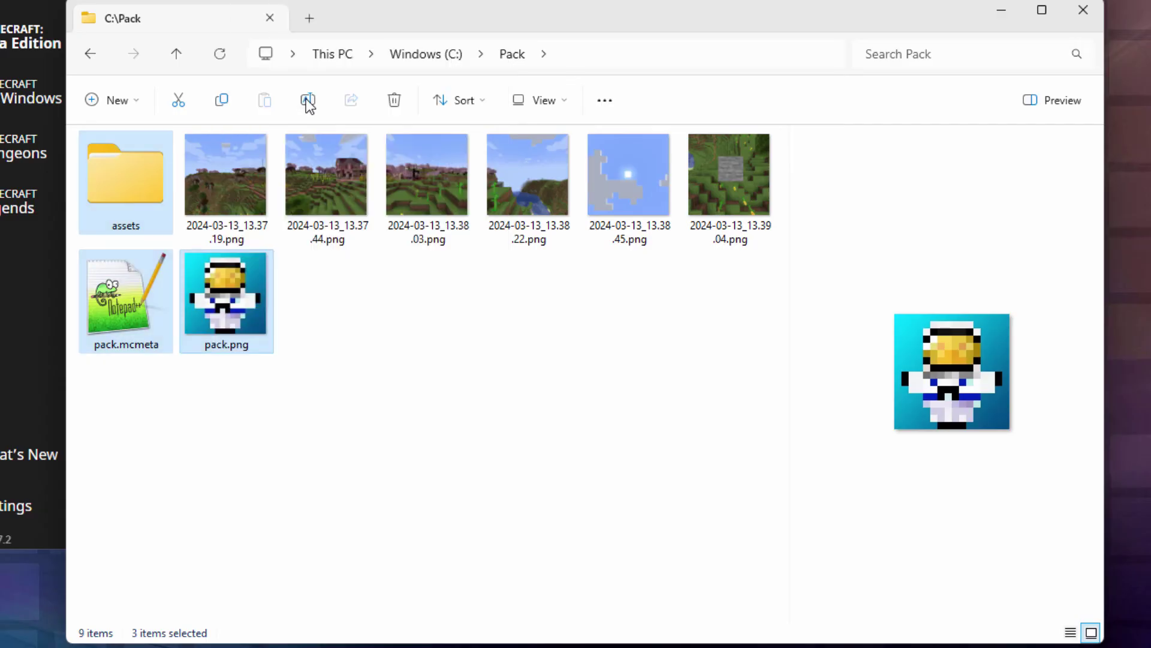
# Name the new ZIP archive Custom Panorama 1.20.4.zip.
pyautogui.write('Custom Panora')
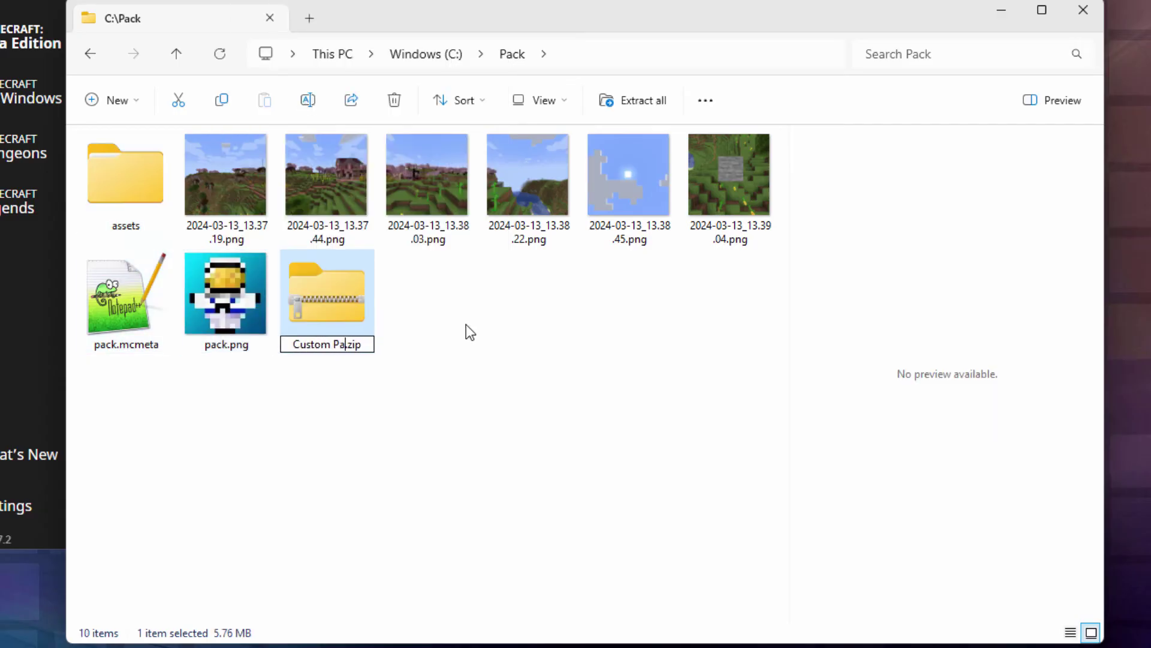
pyautogui.write('ma ')
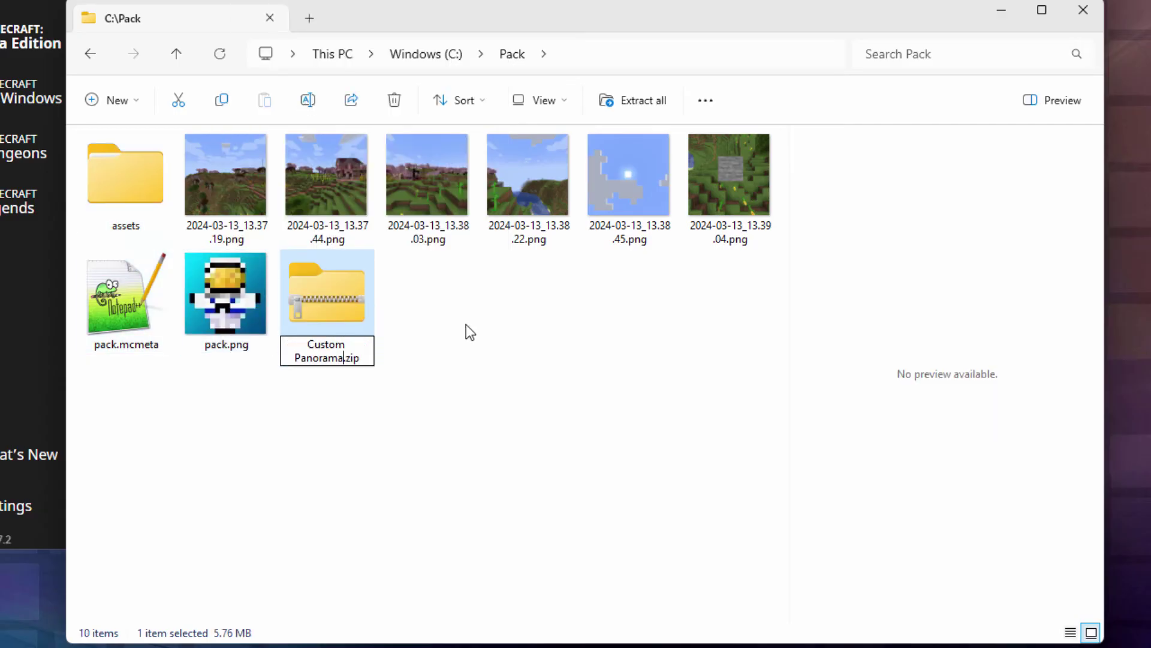
pyautogui.write('1.20.4')
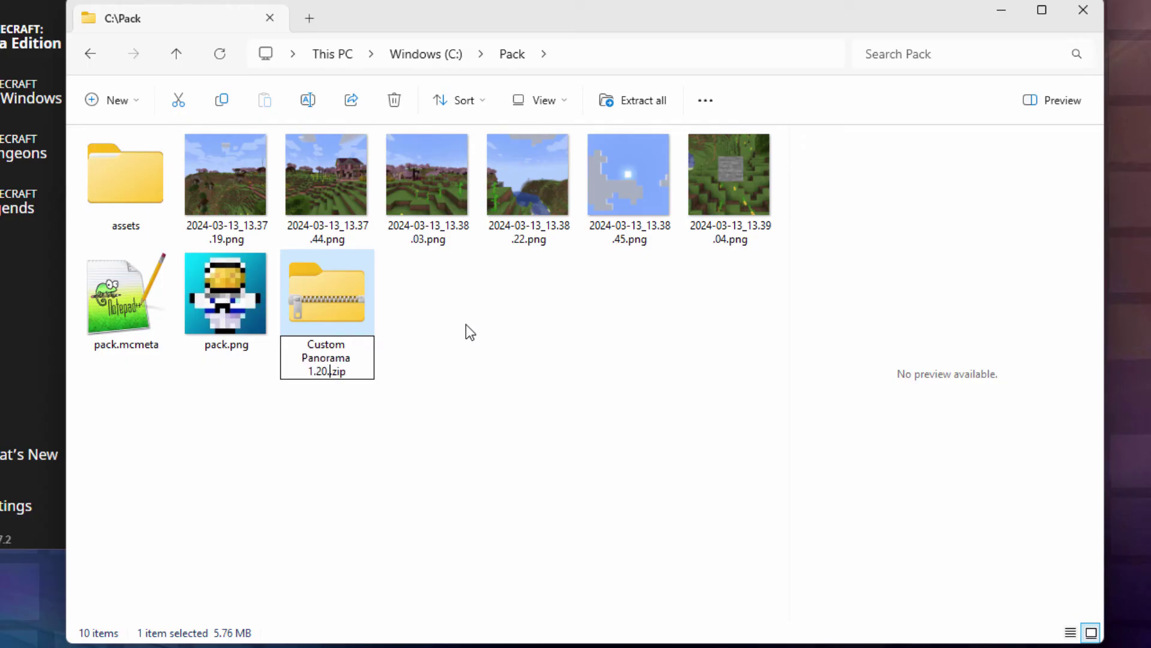
pyautogui.press('Return')
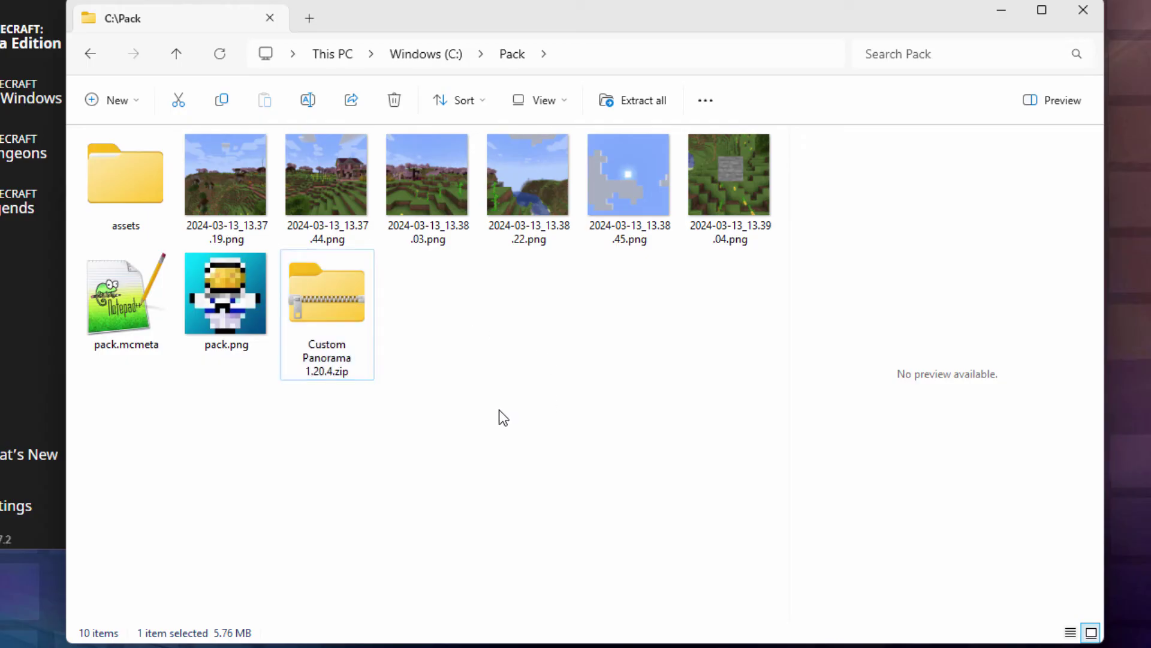
pyautogui.click(499, 409)
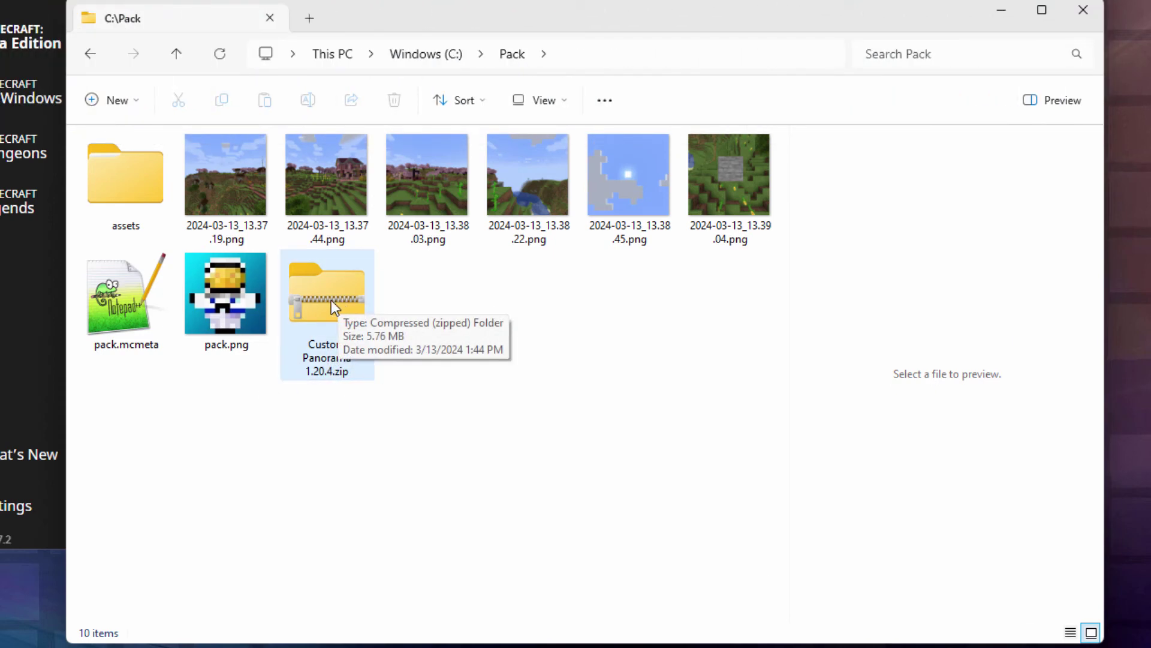
# Arrange the two folder windows side by side and move Custom Panorama 1.20.4.zip into the .minecraft resourcepacks folder.
pyautogui.hotkey('alt', 'Tab')
pyautogui.moveTo(583, 106); pyautogui.dragTo(336, 67)
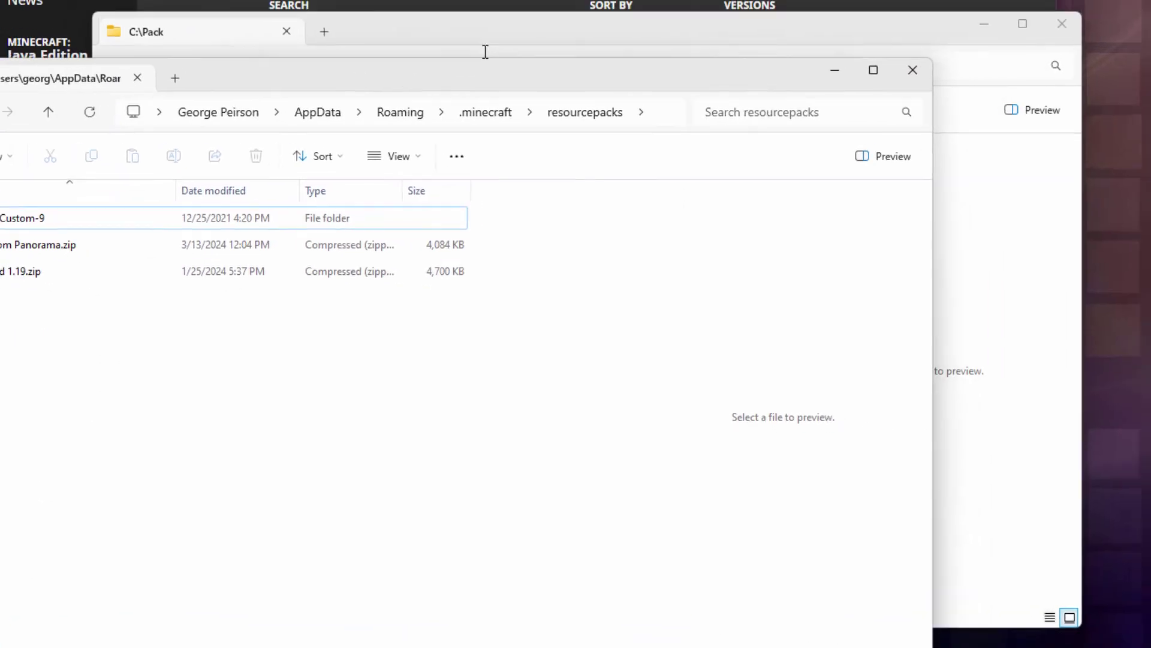
pyautogui.moveTo(476, 33); pyautogui.dragTo(813, 18)
pyautogui.click(718, 321)
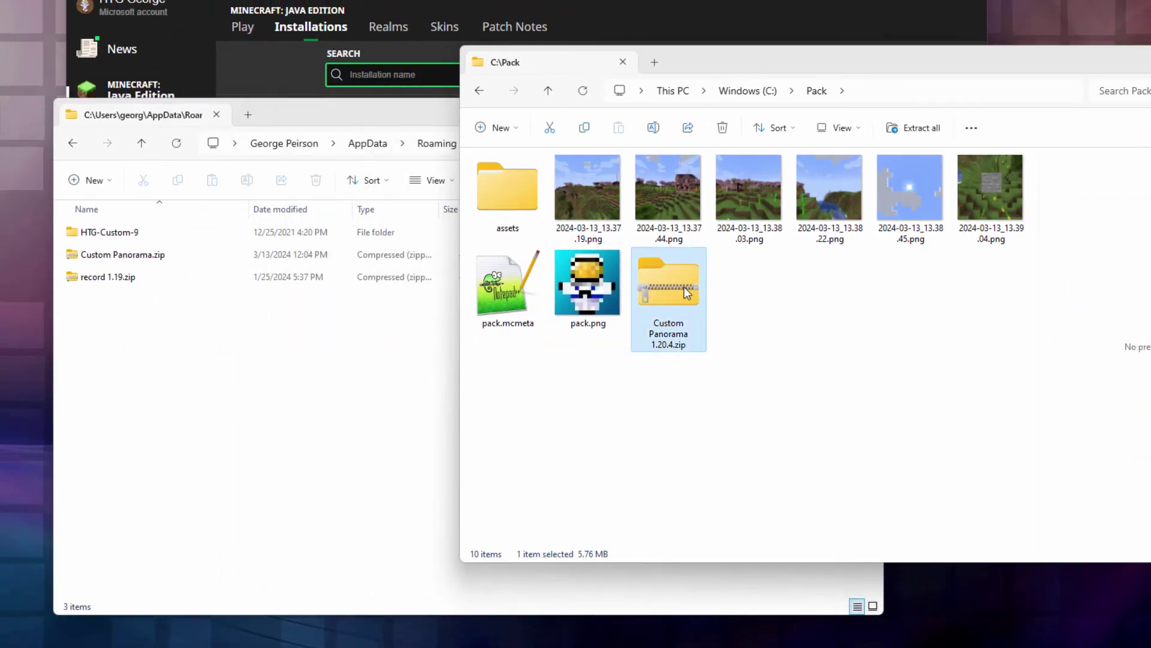
pyautogui.moveTo(684, 287); pyautogui.dragTo(135, 334)
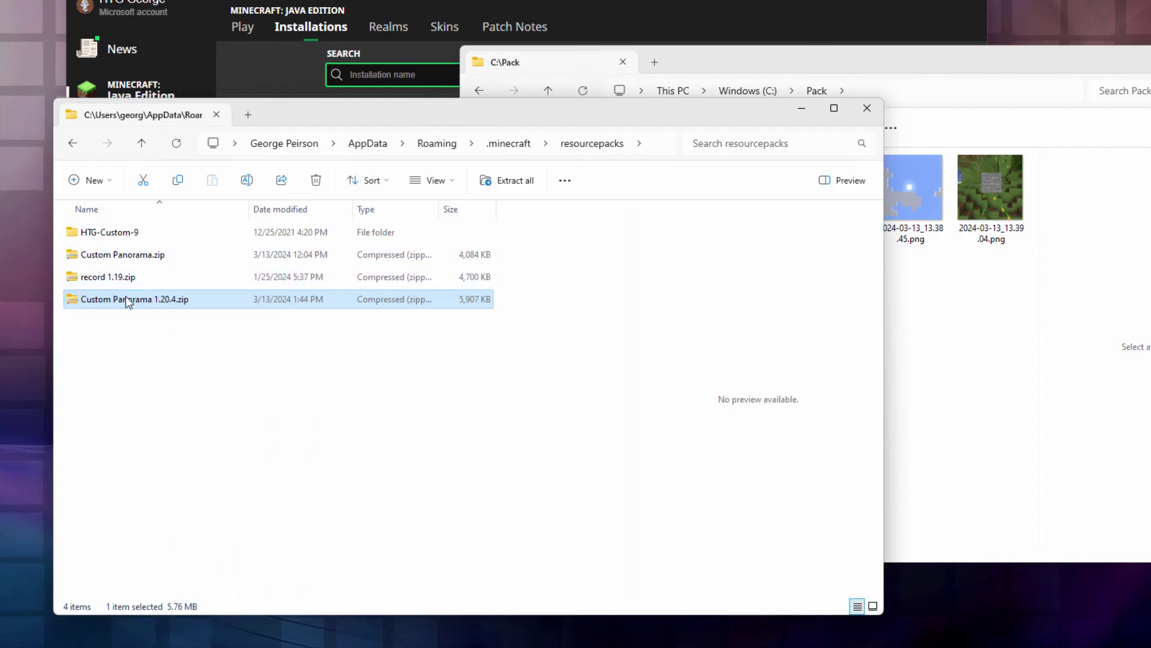
# Clear away the folder windows, launch the Latest release 1.20.4 installation from the Minecraft Launcher, and maximize the game window.
pyautogui.click(801, 108)
pyautogui.moveTo(893, 71); pyautogui.dragTo(578, 90)
pyautogui.click(889, 82)
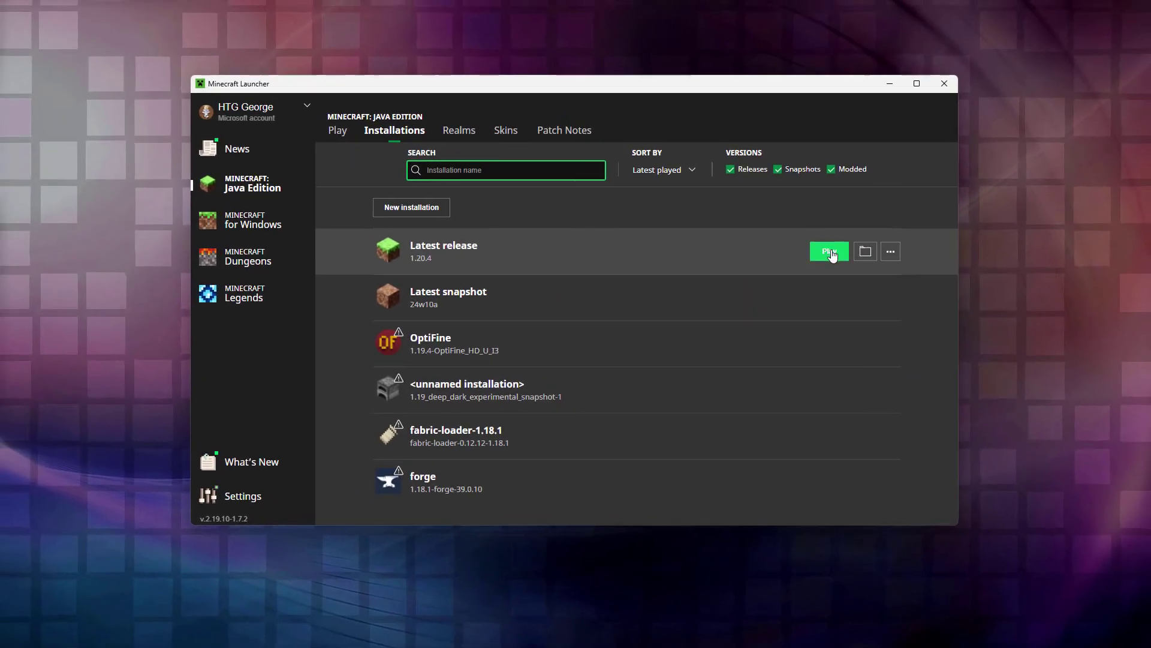
pyautogui.click(835, 254)
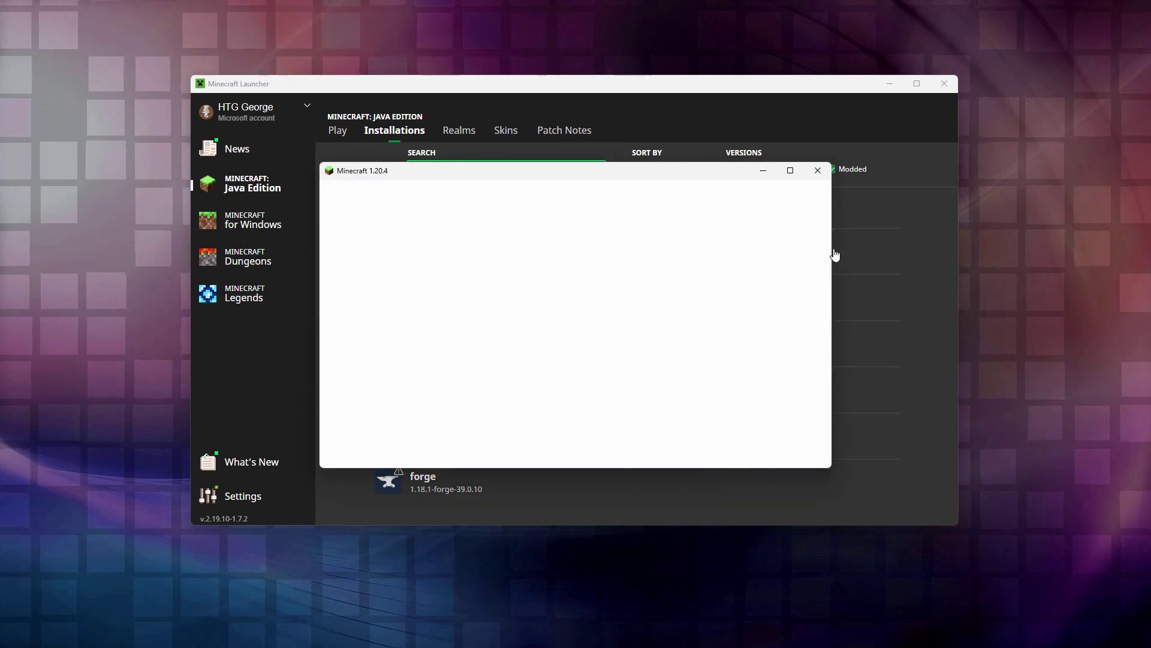
pyautogui.click(788, 170)
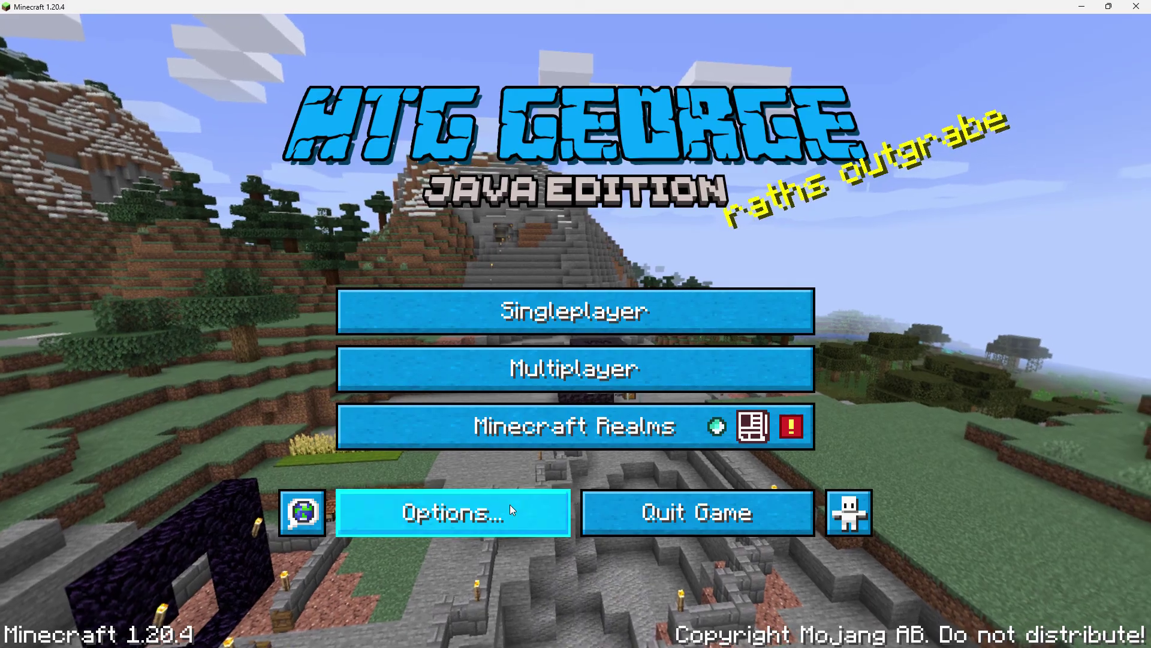
# Open the game's resource pack selection and enable Custom Panorama 1.20.4.zip.
pyautogui.click(510, 506)
pyautogui.click(426, 427)
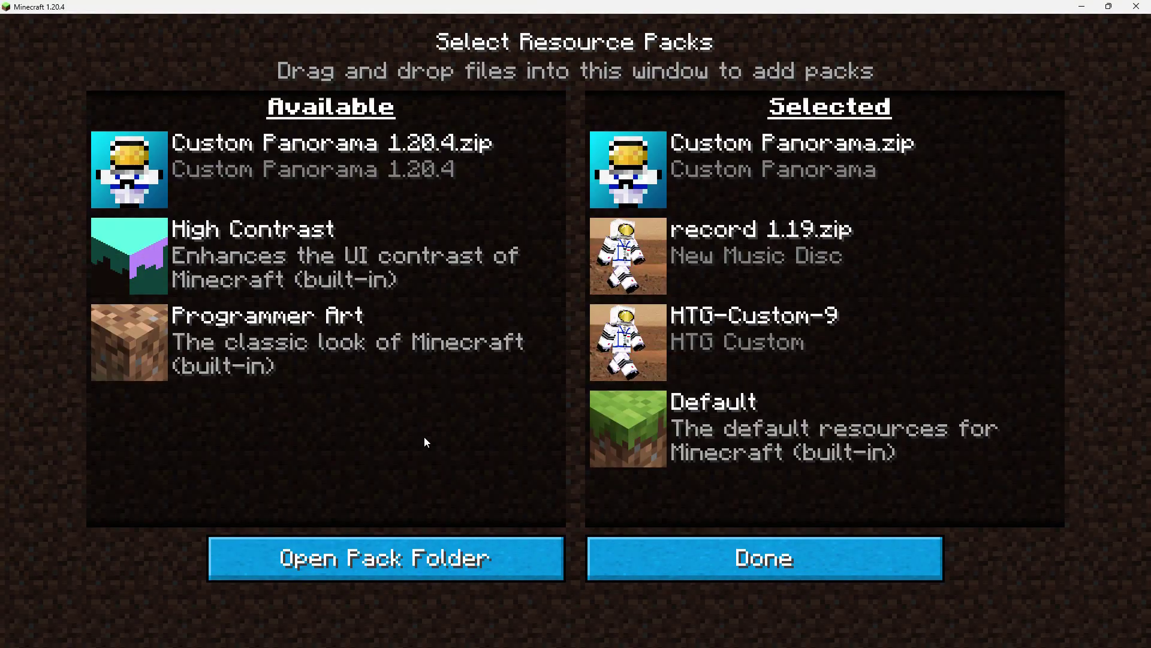
pyautogui.moveTo(218, 161)
pyautogui.click(135, 173)
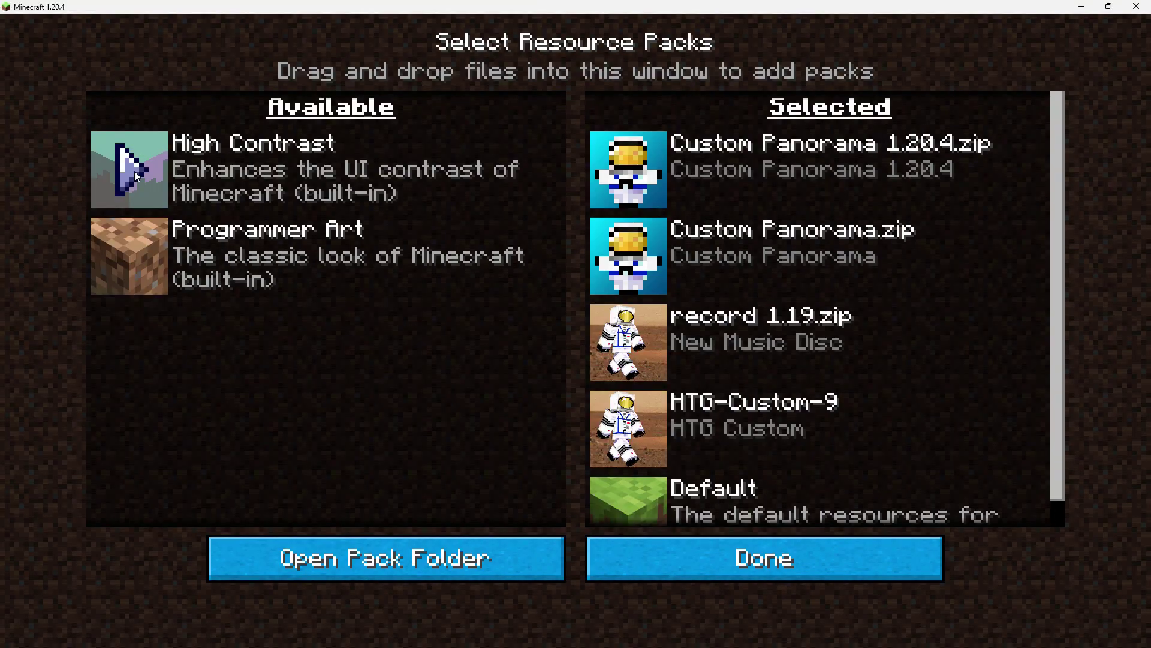
# Disable the older Custom Panorama.zip pack, apply the resource pack selection, and return to the title screen.
pyautogui.click(618, 254)
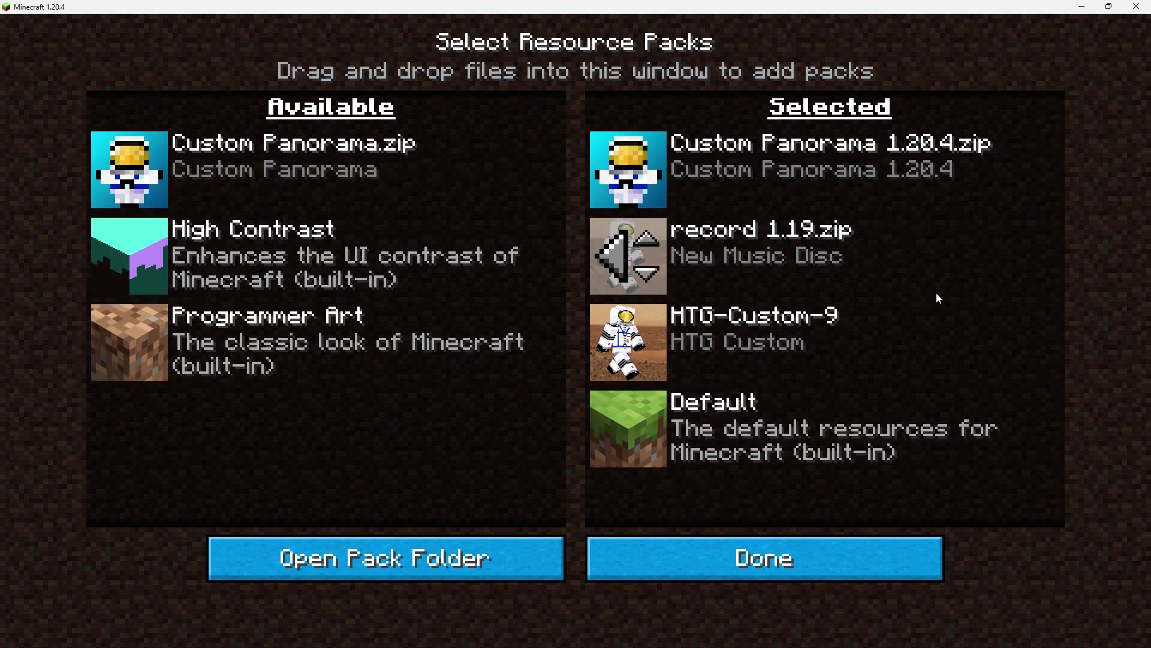
pyautogui.click(783, 555)
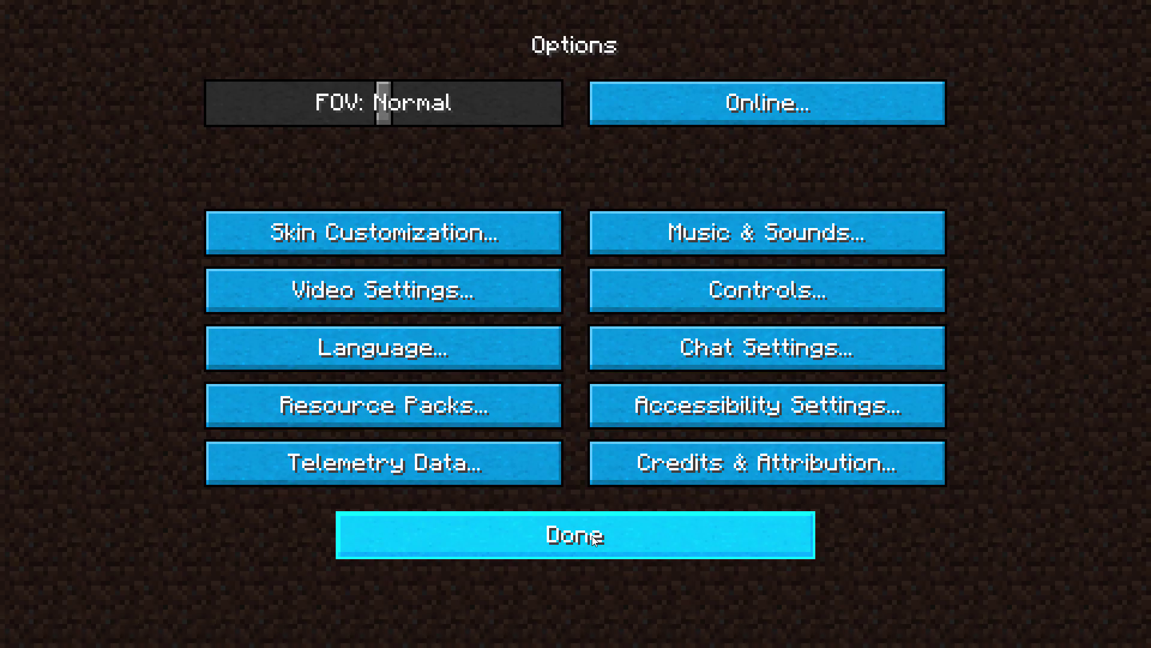
pyautogui.click(592, 535)
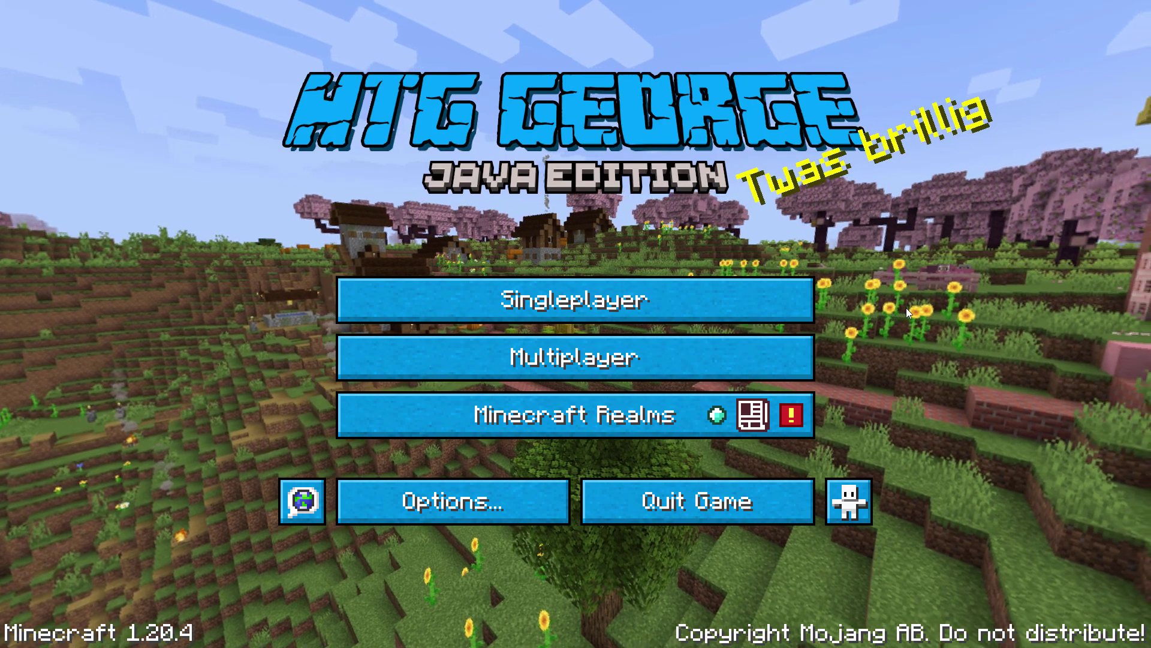